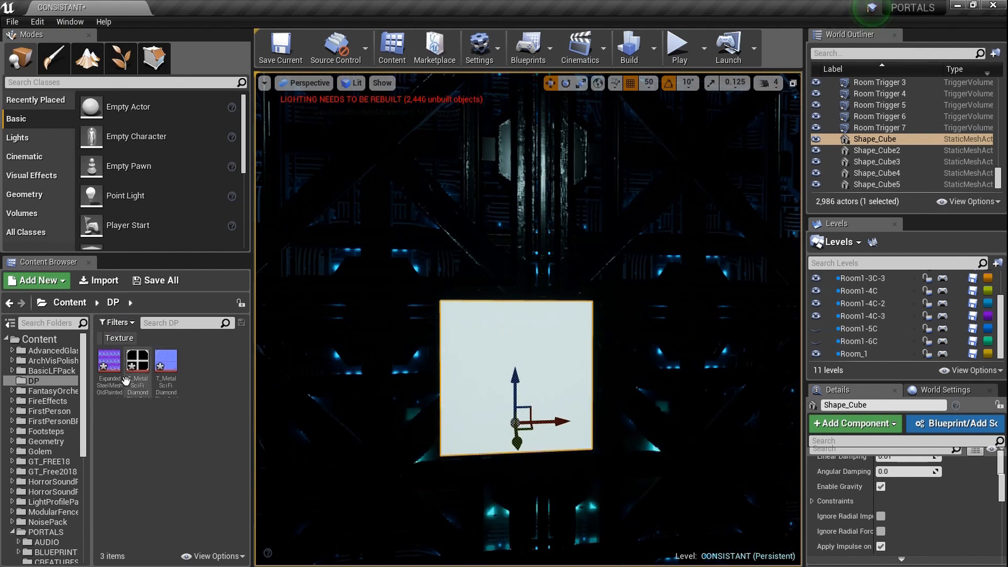
Open the diamond plate grid and expanded steel mesh normal maps in the DP folder and examine each.
left_click(166, 380)
double_click(166, 380)
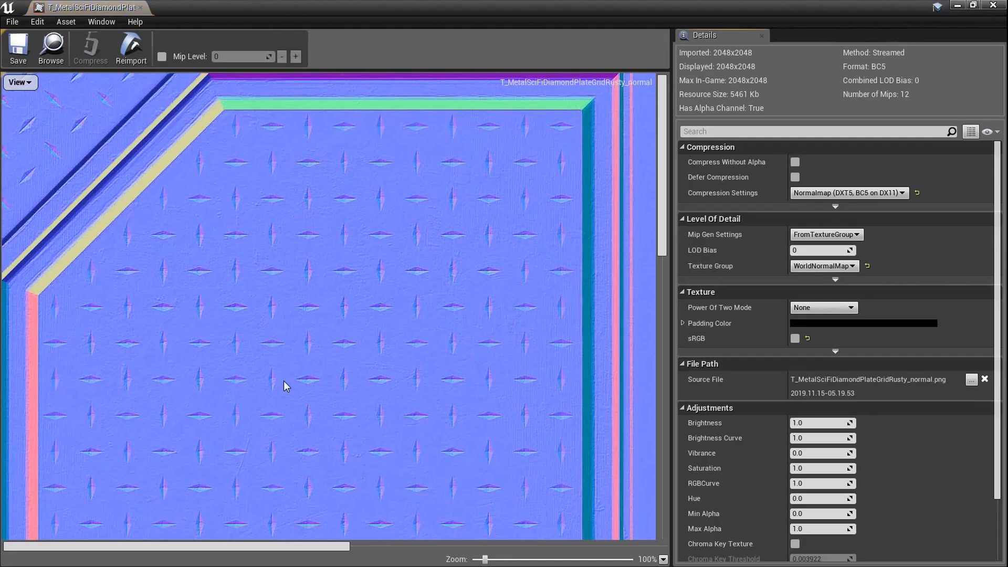
scroll(307, 351, "up", 2)
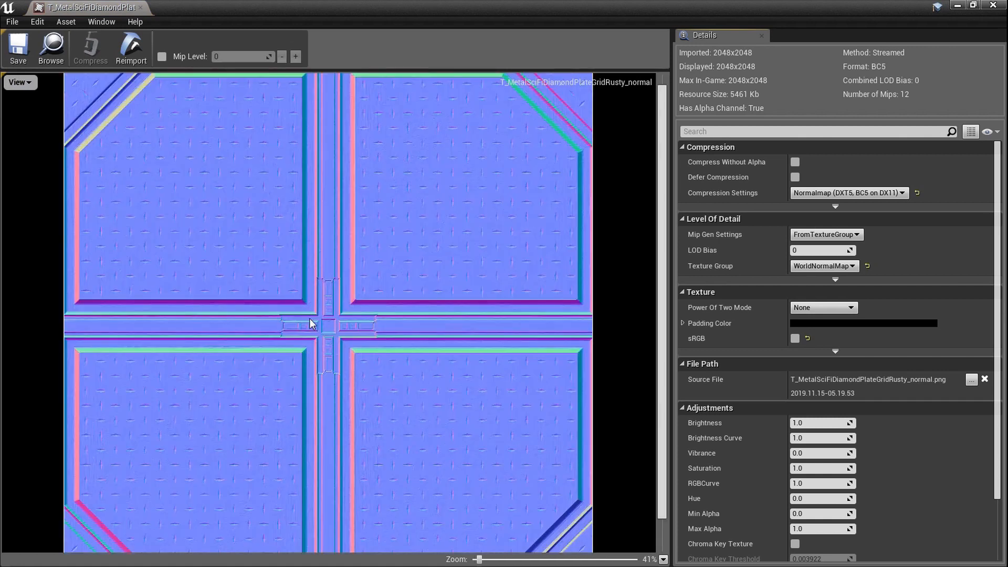
left_click(140, 8)
double_click(109, 375)
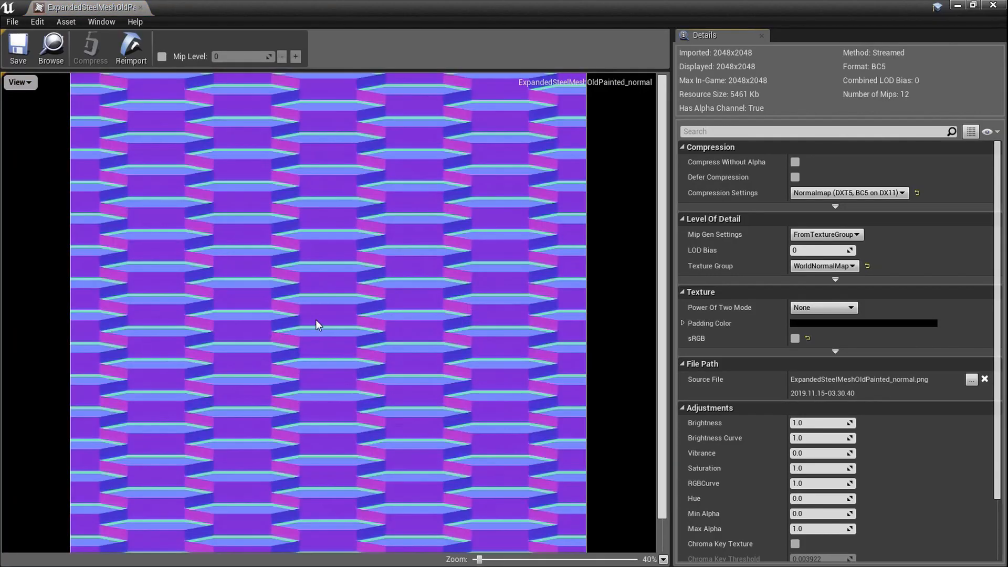
left_click(141, 7)
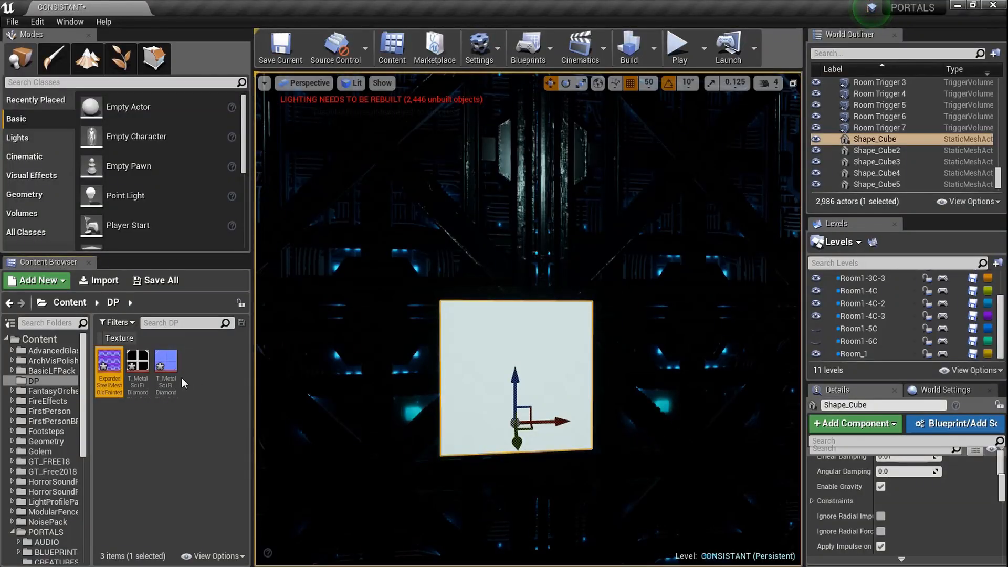
Open the diamond plate grid height texture and examine its black and white areas up close.
double_click(138, 367)
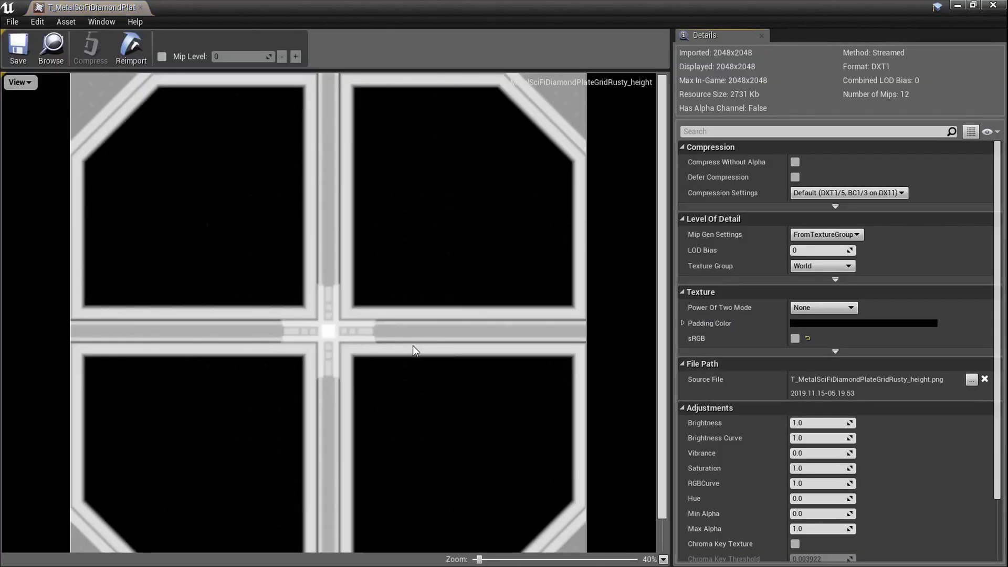
scroll(337, 351, "up", 2)
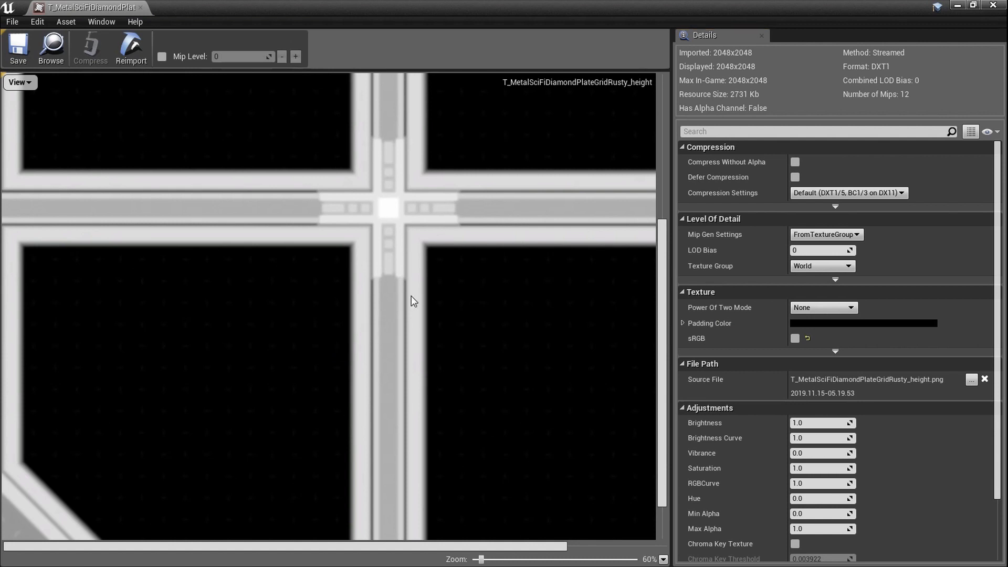
scroll(420, 288, "down", 2)
scroll(421, 301, "up", 6)
scroll(421, 318, "down", 2)
scroll(421, 319, "up", 1)
scroll(421, 319, "down", 3)
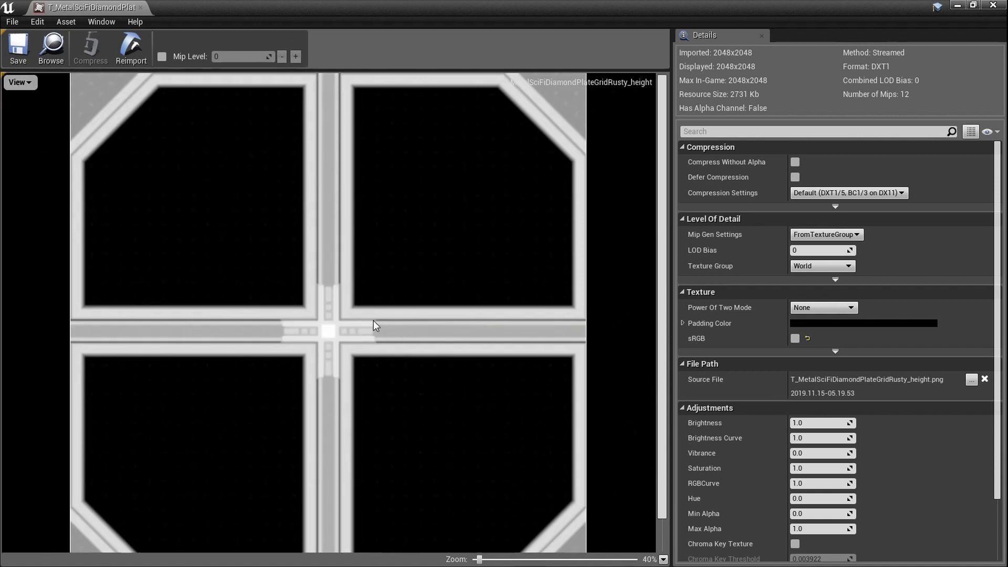
left_click(141, 7)
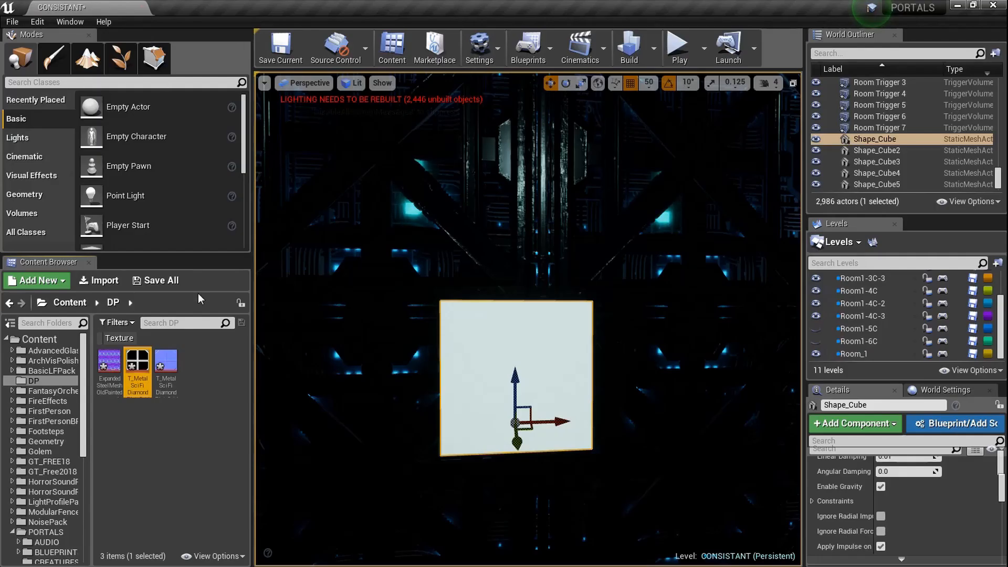
Create a material named Layers in the DP folder and open it for editing.
right_click(208, 386)
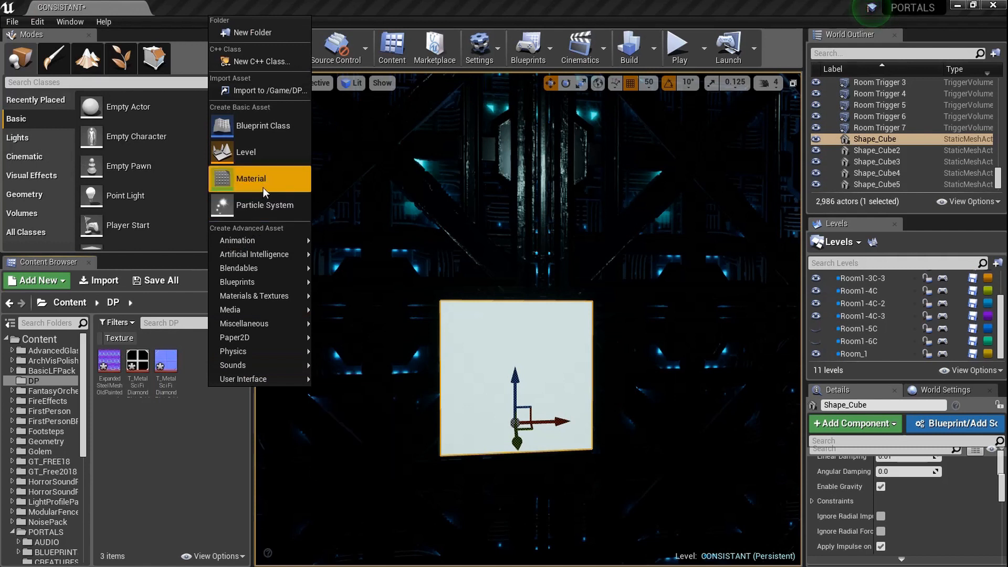
left_click(263, 184)
type("Layers")
key("Return")
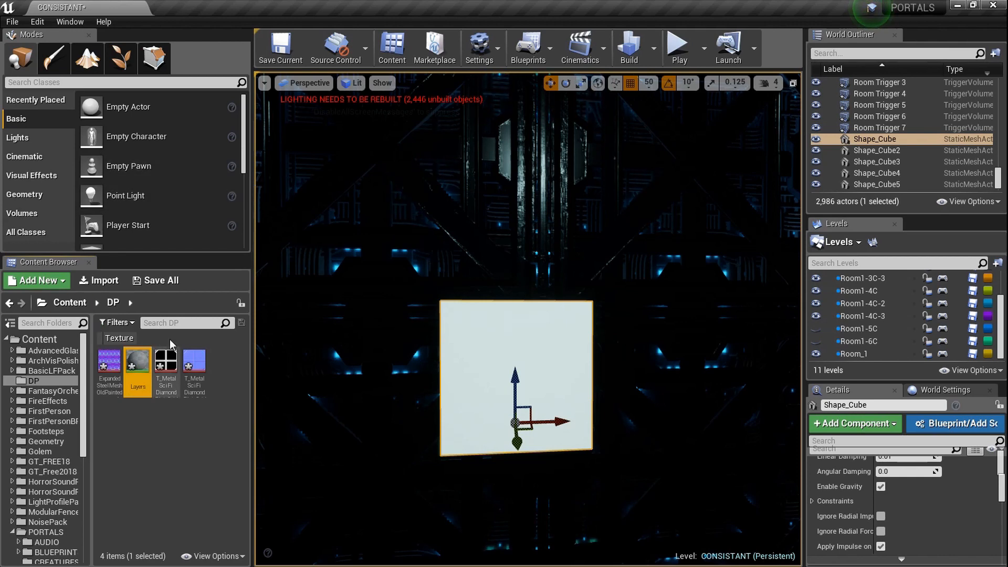
double_click(128, 381)
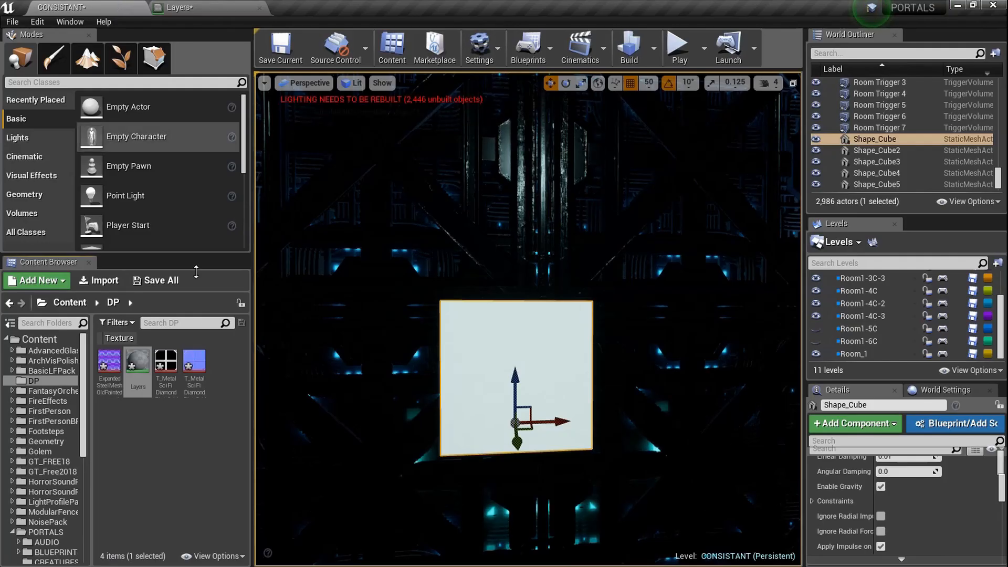
Apply the Layers material to the large white cube in the level and check it up close.
left_click_drag(151, 382, 482, 360)
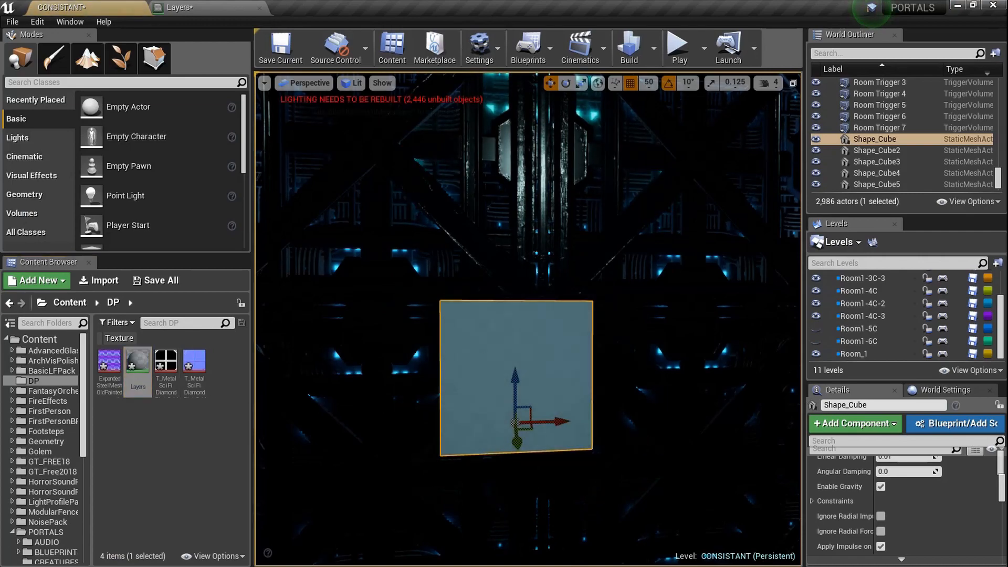
mouse_move(481, 360)
right_mouse_down()
mouse_move(491, 321)
mouse_move(582, 299)
mouse_move(677, 310)
mouse_move(662, 320)
mouse_move(567, 315)
mouse_move(447, 289)
mouse_move(378, 246)
mouse_move(384, 236)
mouse_move(430, 284)
mouse_move(519, 310)
mouse_move(482, 351)
right_mouse_up()
key("w")
key("s")
key("d")
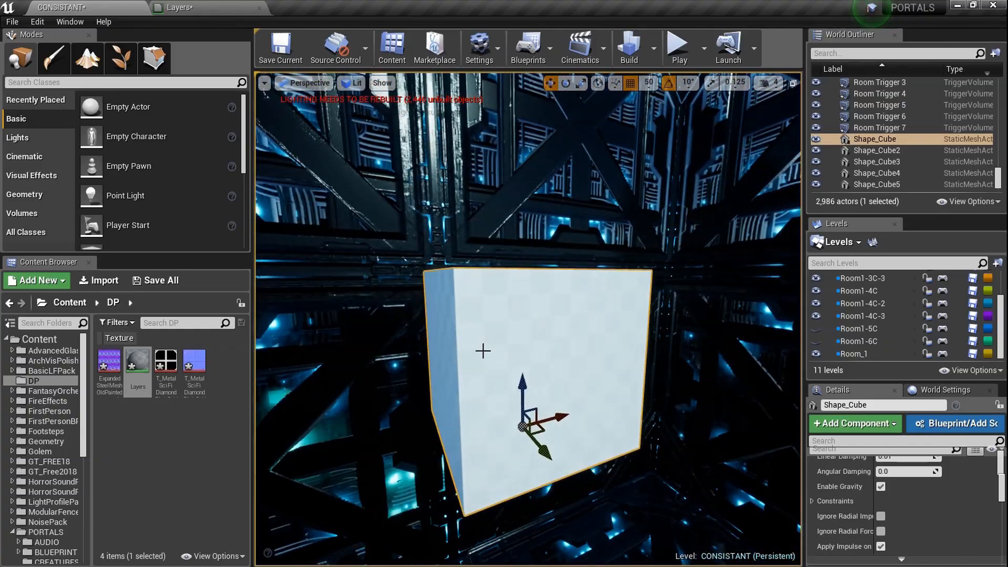
right_click_drag(333, 331, 326, 330)
key("w")
key("d")
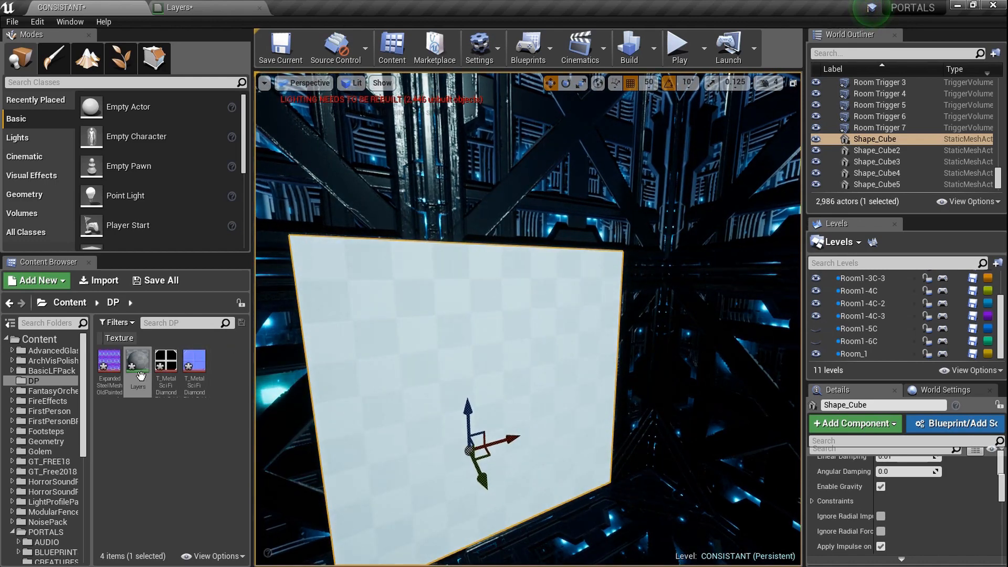
right_click_drag(361, 365, 315, 365)
key("d")
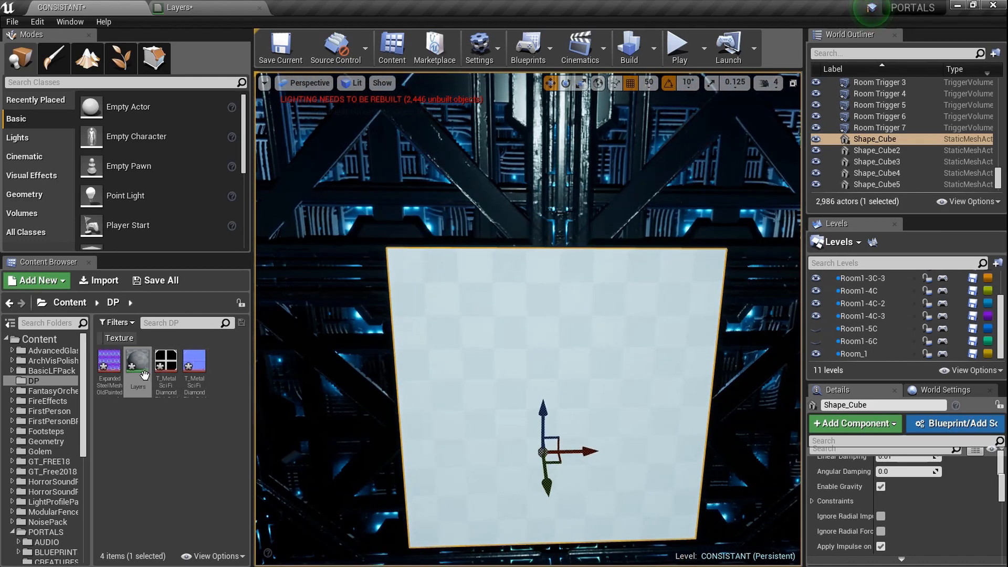
Add the expanded steel normal, diamond plate height and diamond plate normal textures as Texture Sample nodes in the Layers material.
double_click(138, 362)
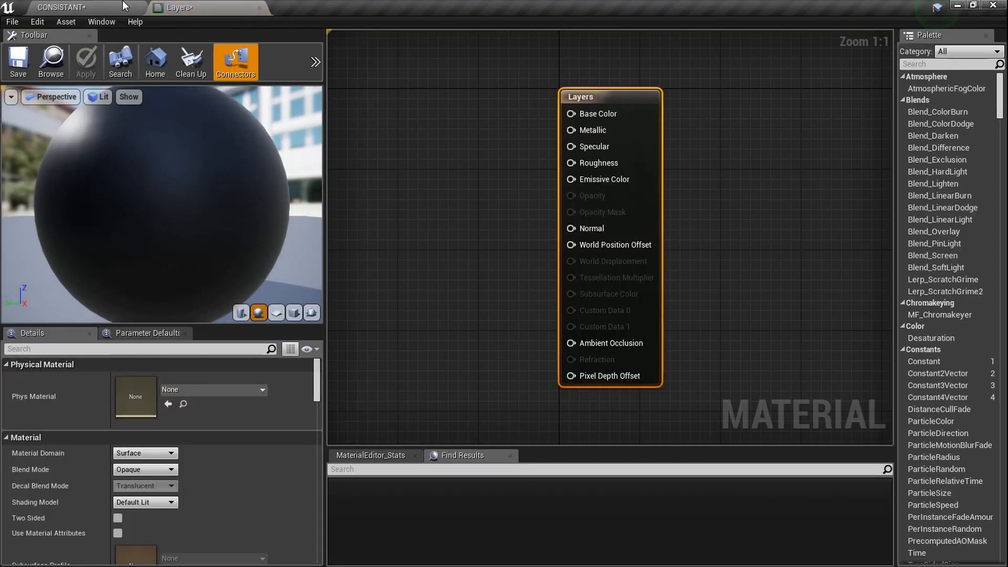
left_click(108, 3)
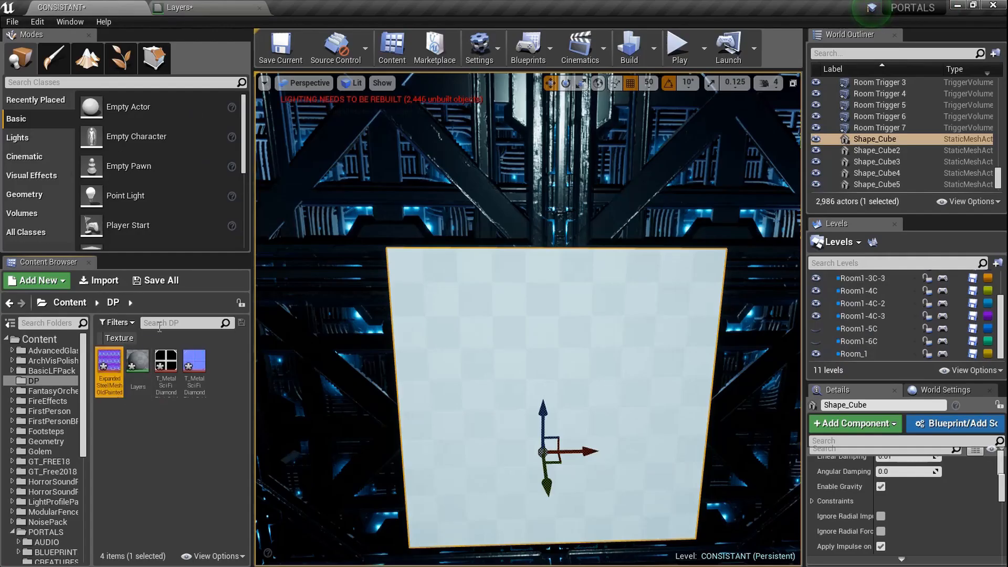
left_click(171, 380, "ctrl")
left_click(195, 383, "ctrl")
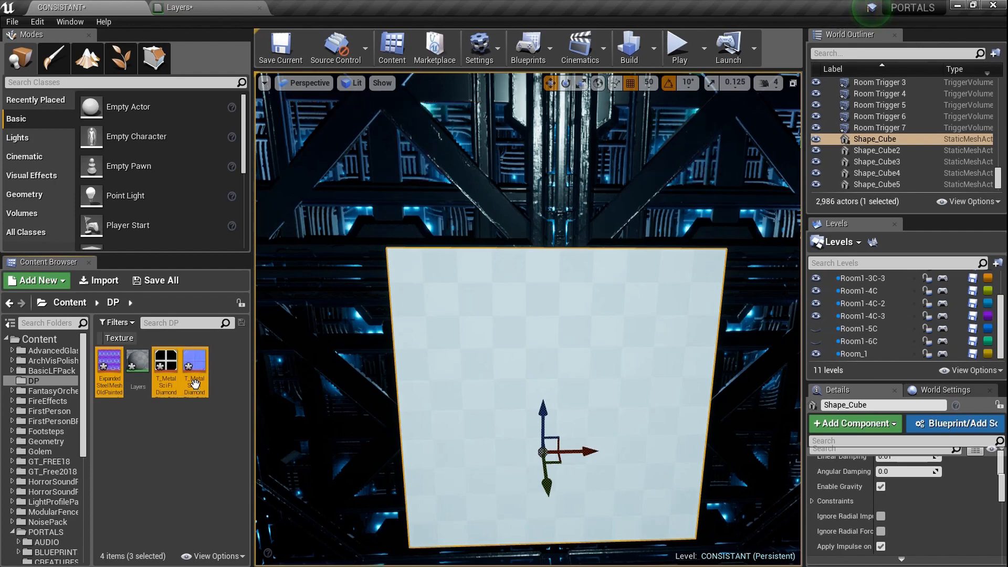
left_click(217, 2)
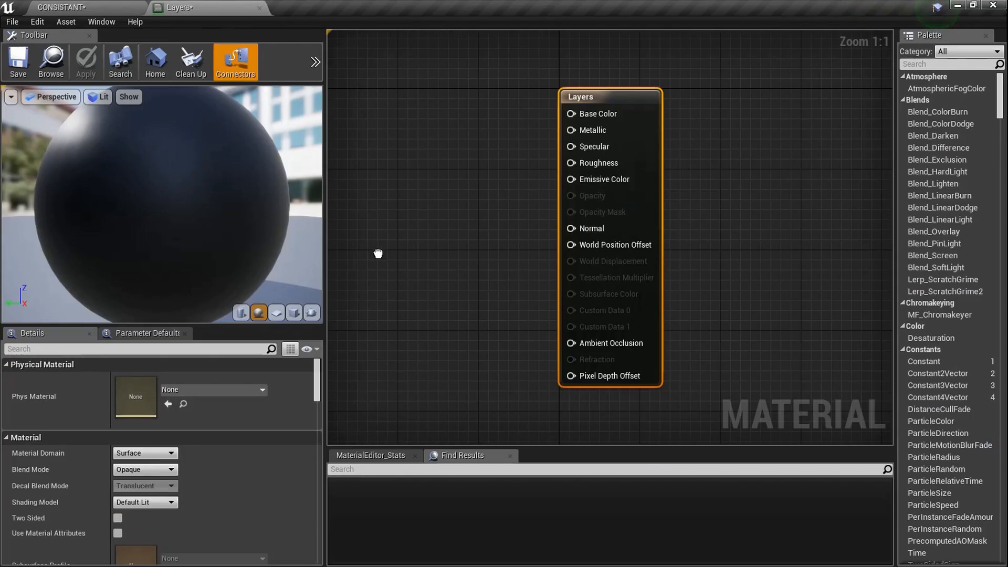
left_click_drag(378, 254, 379, 254)
right_click_drag(397, 244, 474, 244)
left_click(473, 244)
Separate the overlapping Texture Sample nodes into a column: expanded steel normal first, height texture in the middle, diamond plate normal last.
left_click_drag(469, 255, 427, 182)
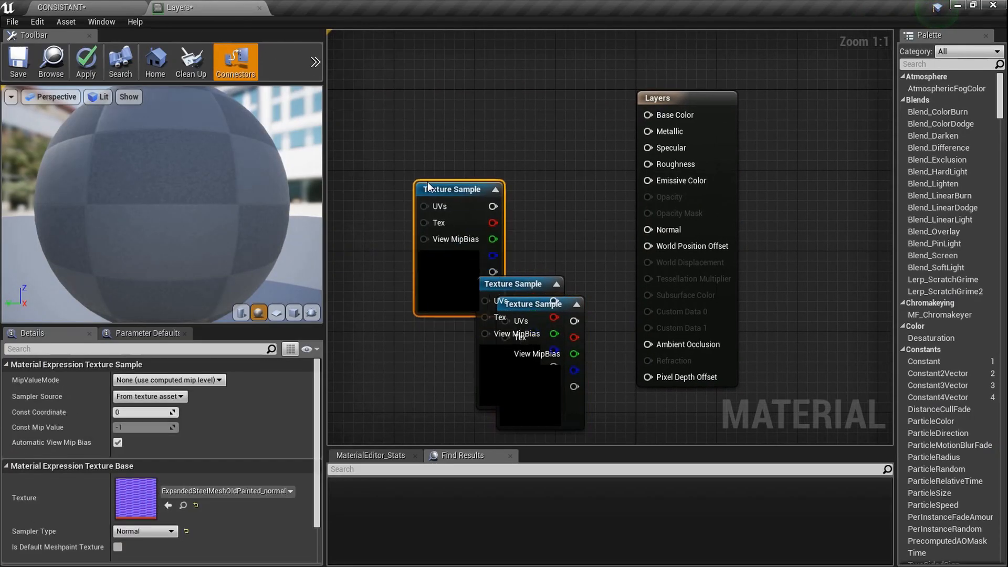
left_click_drag(506, 297, 350, 315)
right_click_drag(378, 294, 412, 194)
left_click_drag(462, 89, 413, 39)
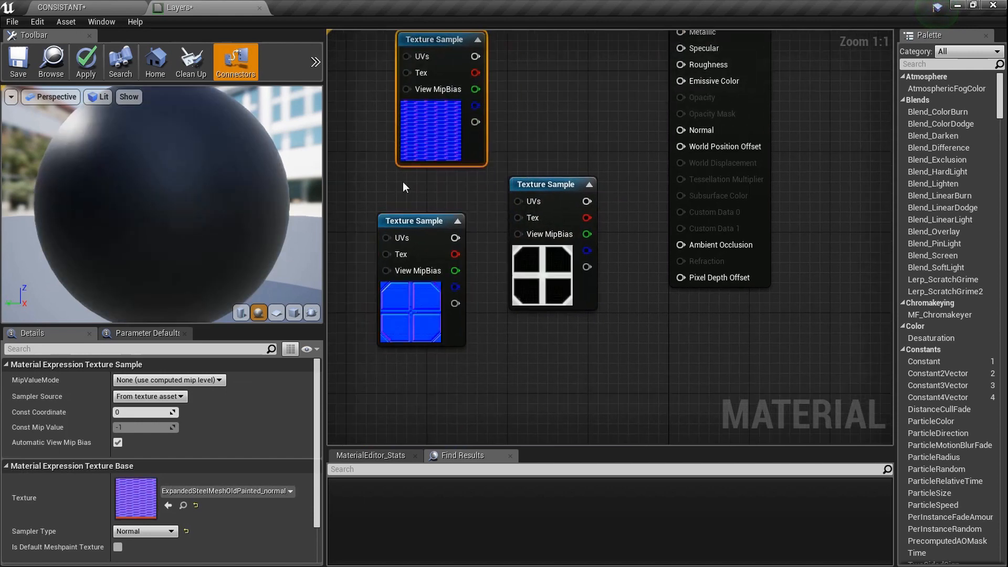
left_click_drag(412, 264, 393, 364)
left_click_drag(540, 283, 408, 283)
right_click_drag(470, 321, 525, 340)
left_click(803, 243)
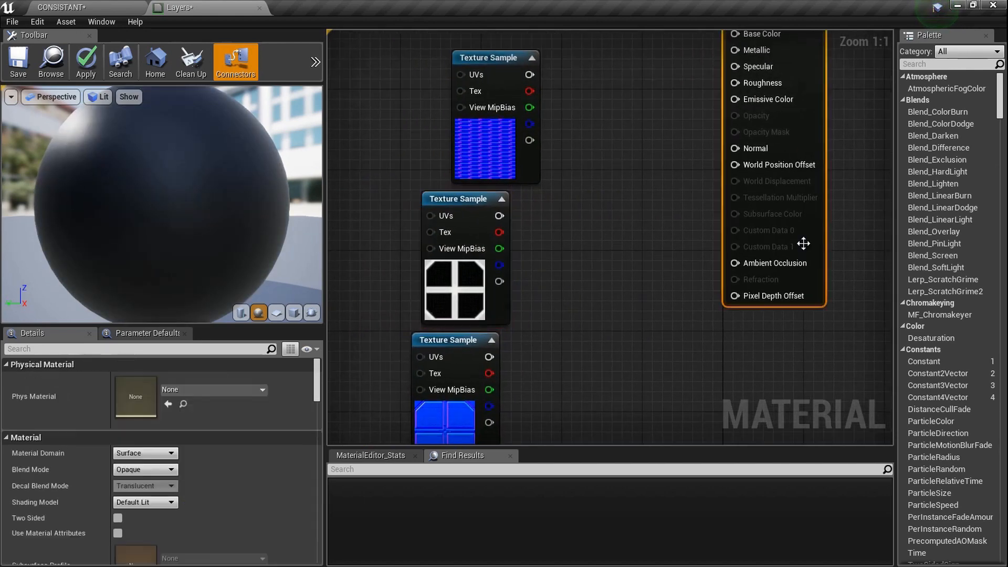
right_click_drag(635, 303, 573, 354)
scroll(573, 352, "down", 1)
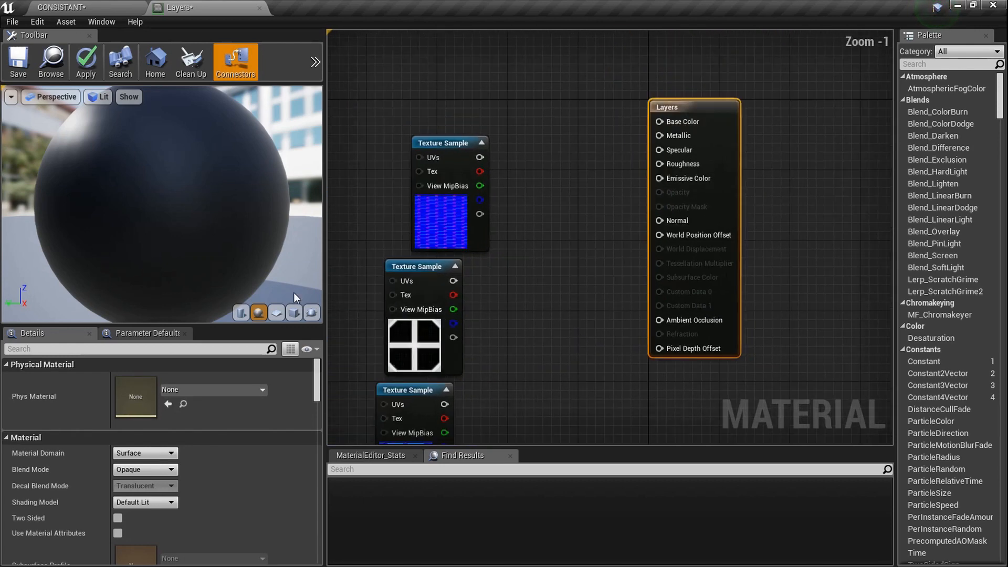
Switch the material preview mesh to a cube and orbit it to a three-quarter view.
left_click(294, 313)
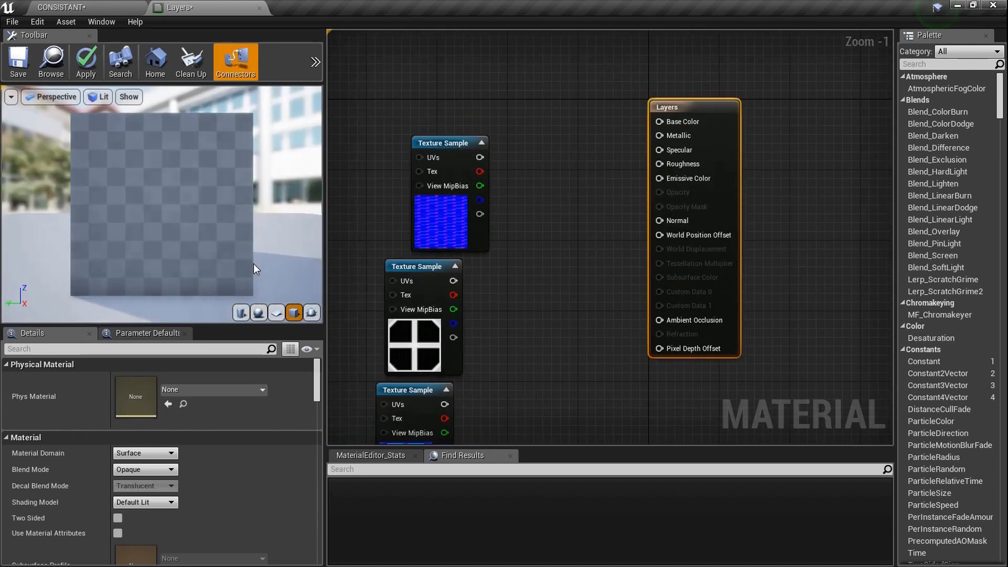
scroll(254, 263, "down", 3)
mouse_move(254, 264)
right_mouse_down()
mouse_move(253, 216)
mouse_move(253, 258)
right_mouse_up()
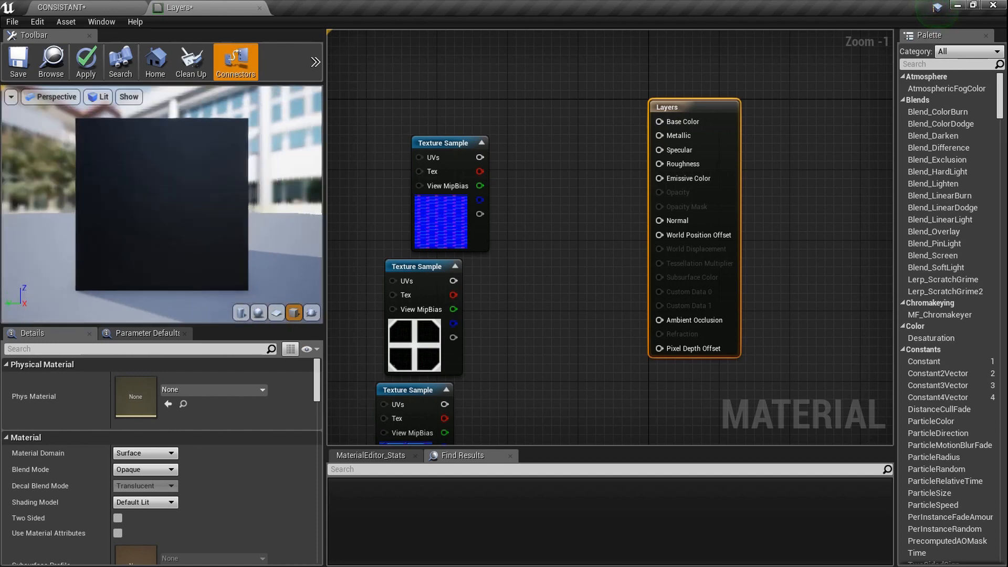
left_click_drag(254, 258, 309, 291)
Increase the vertical spacing between the three Texture Sample nodes.
left_click_drag(446, 216, 393, 188)
right_click_drag(401, 284, 475, 248)
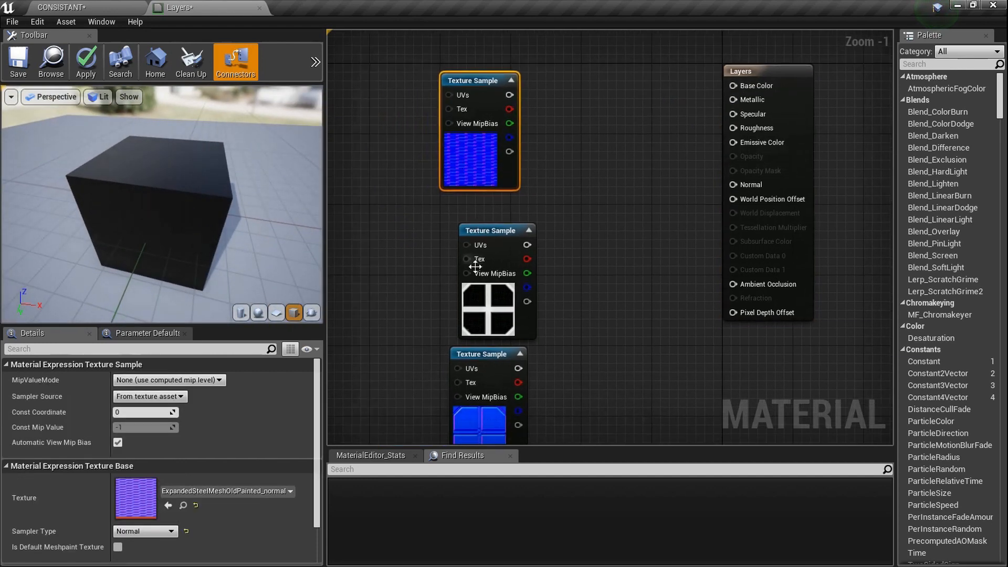
left_click_drag(475, 251, 448, 231)
right_click_drag(491, 282, 481, 260)
right_click_drag(455, 391, 430, 384)
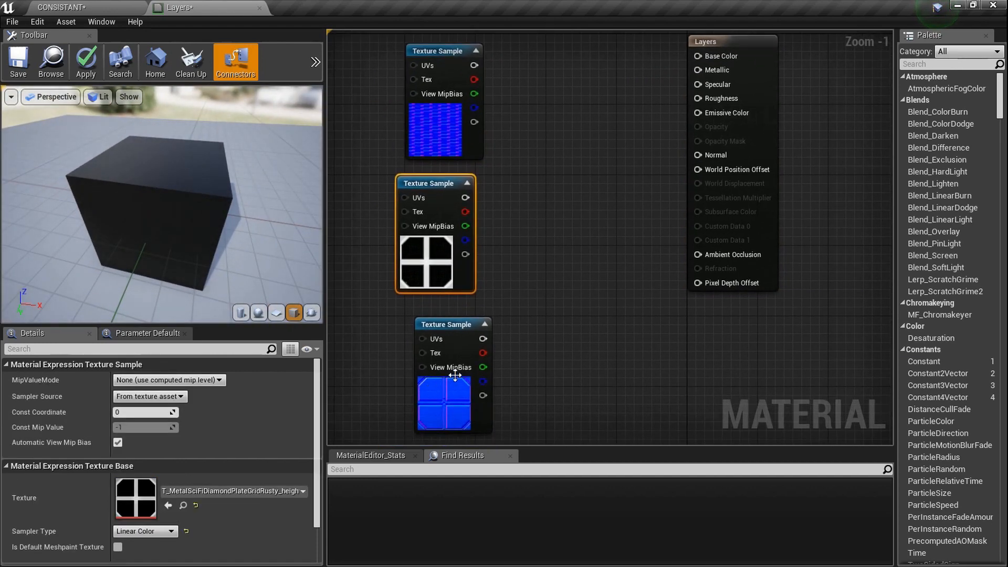
left_click(440, 385)
scroll(507, 348, "down", 2)
right_click_drag(513, 336, 533, 339)
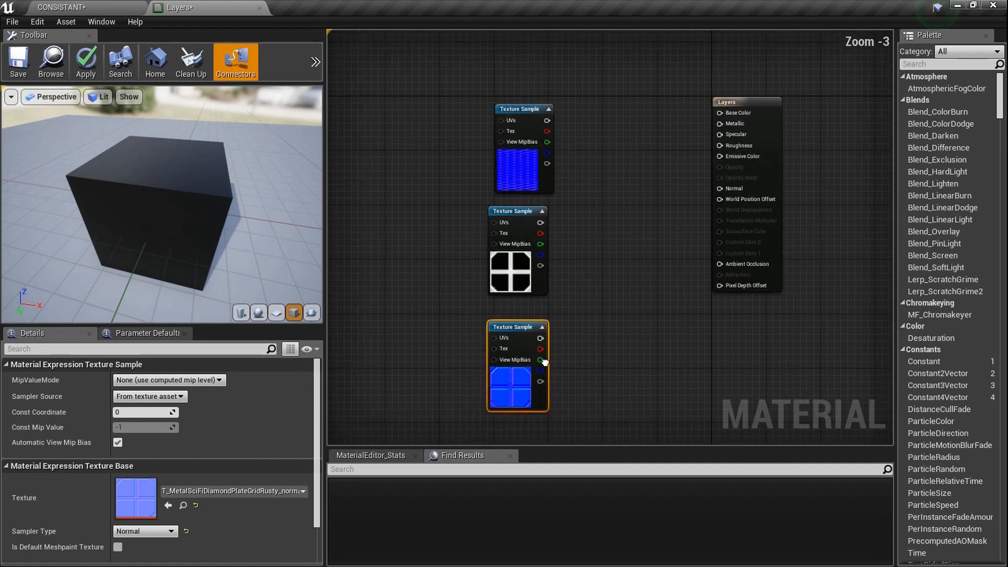
Move the three Texture Sample nodes farther from the Layers node and line them up in a column.
left_click_drag(522, 285, 459, 282)
scroll(458, 282, "up", 10)
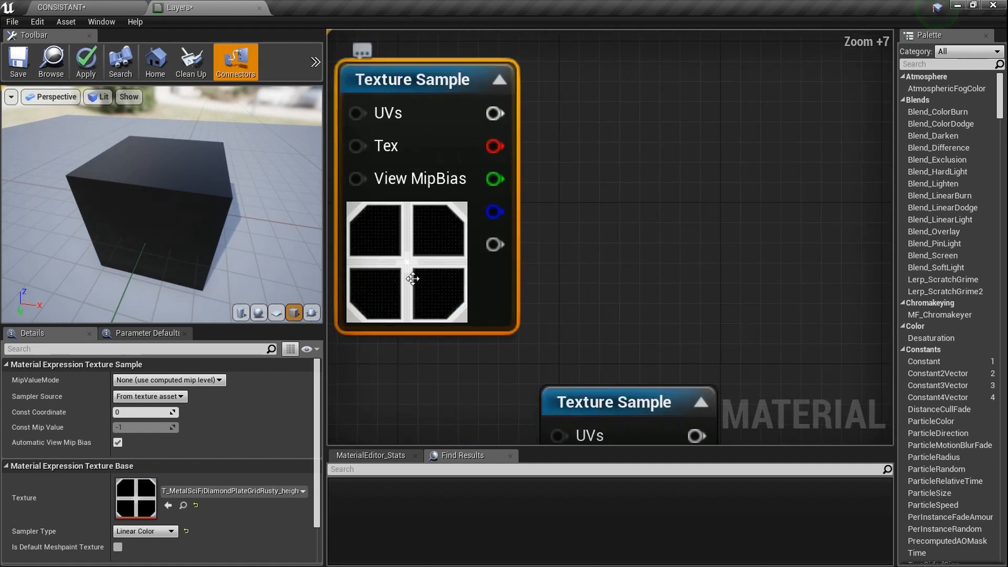
scroll(442, 257, "down", 4)
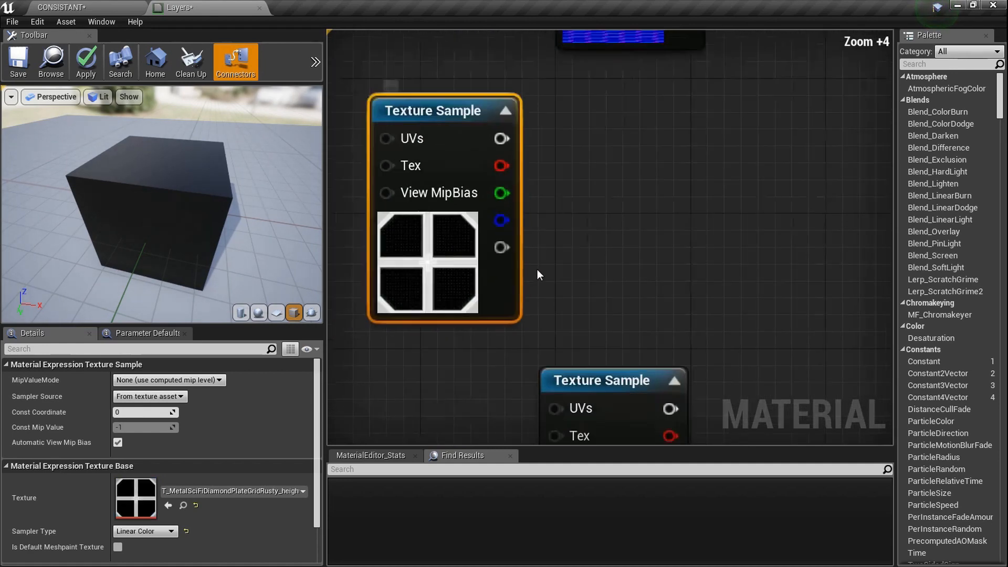
left_click(474, 340)
scroll(563, 249, "down", 3)
right_click_drag(563, 249, 563, 318)
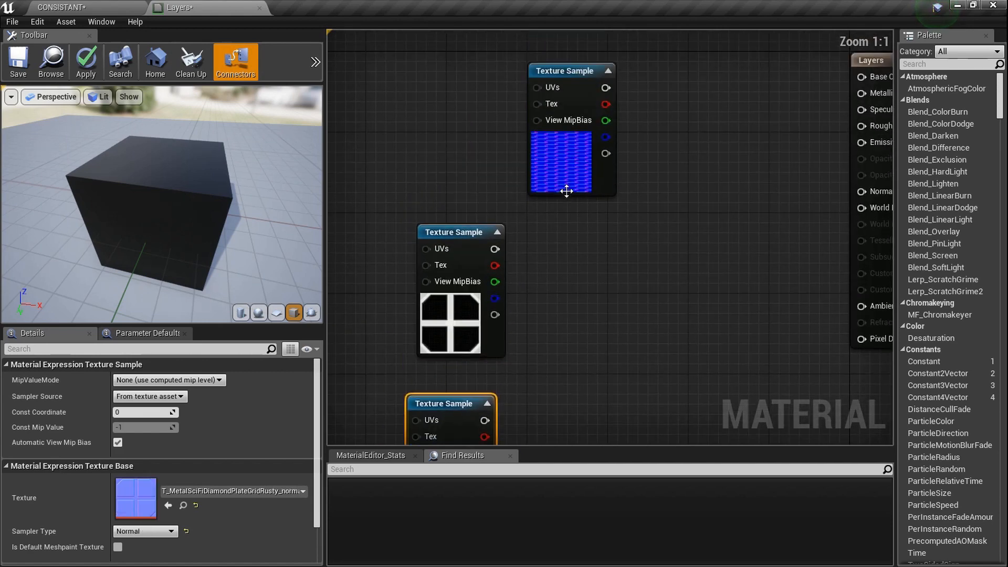
left_click_drag(568, 192, 479, 186)
Add an If node between the height Texture Sample and the Layers node.
right_click_drag(561, 238, 518, 237)
right_click(518, 241)
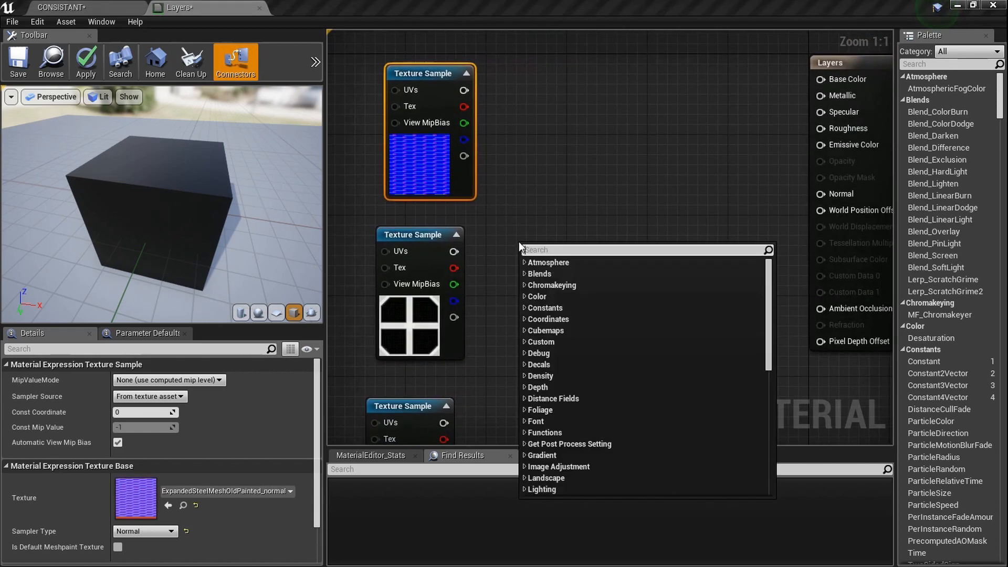
type("if")
key("Return")
right_click_drag(518, 242, 548, 248)
scroll(547, 248, "up", 4)
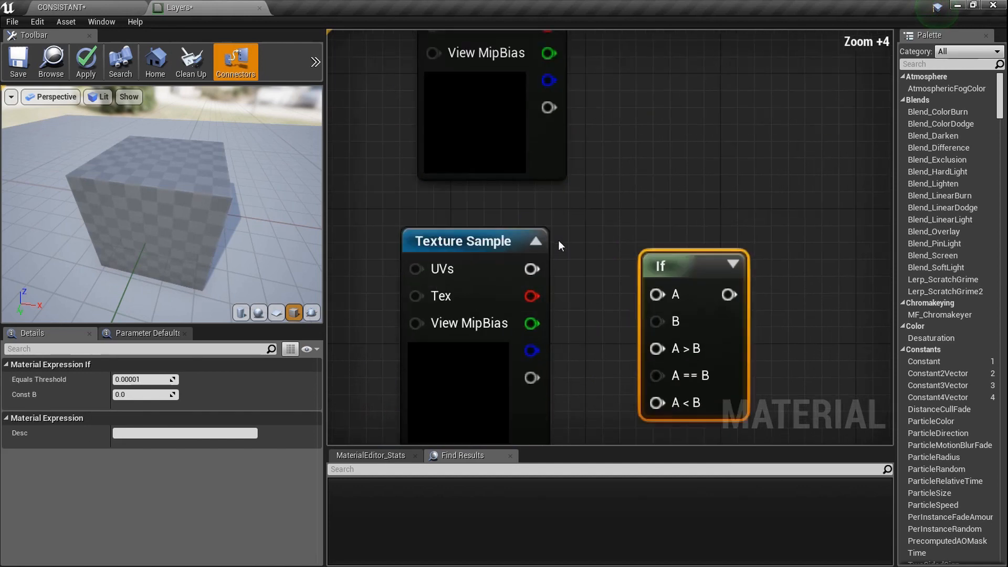
Move the expanded steel Texture Sample closer above the If node, and connect the If output to the material's Normal input.
left_click(686, 156)
right_click_drag(576, 279, 496, 235)
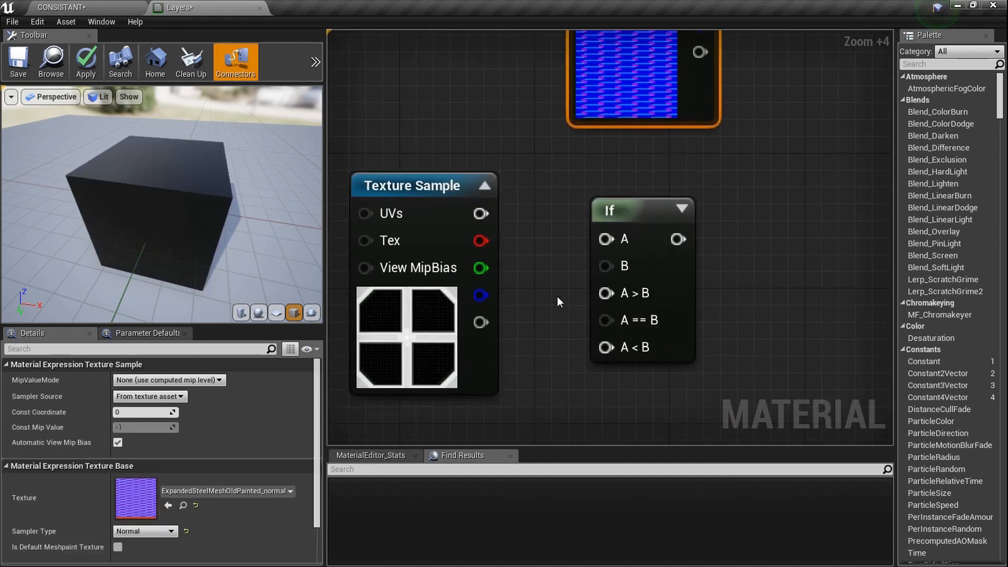
right_click_drag(557, 296, 462, 286)
scroll(462, 285, "down", 3)
left_click_drag(522, 247, 844, 156)
left_click(762, 409)
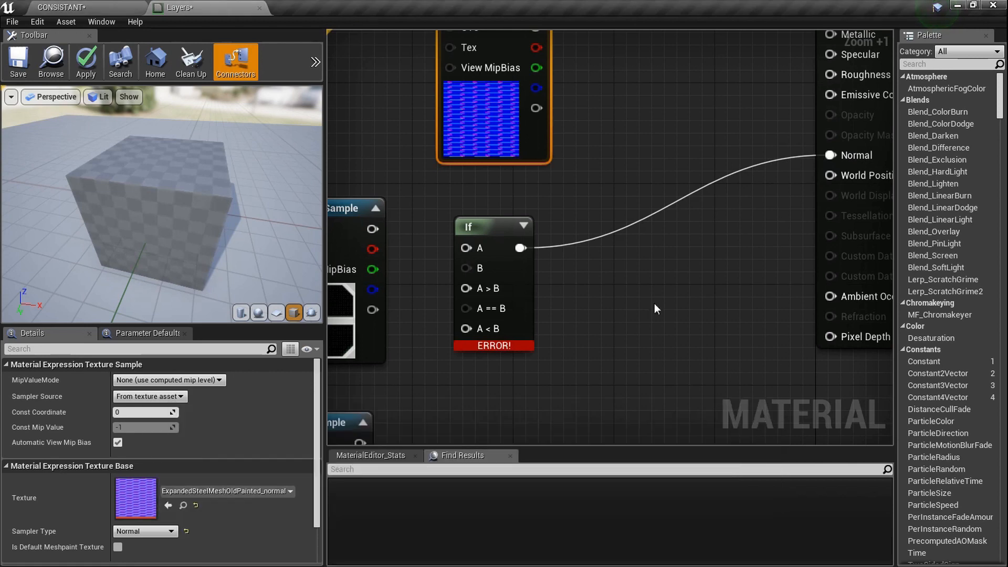
Disconnect the If node from the material's Normal input, and connect the height texture's red channel to the If node's A input.
left_click(524, 246, "alt")
right_click_drag(563, 269, 675, 254)
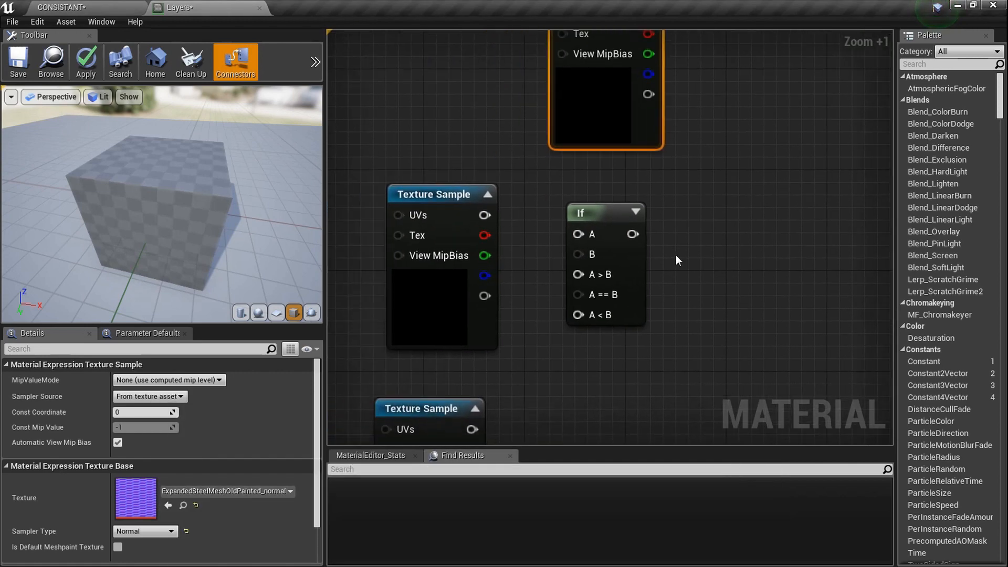
scroll(461, 271, "up", 5)
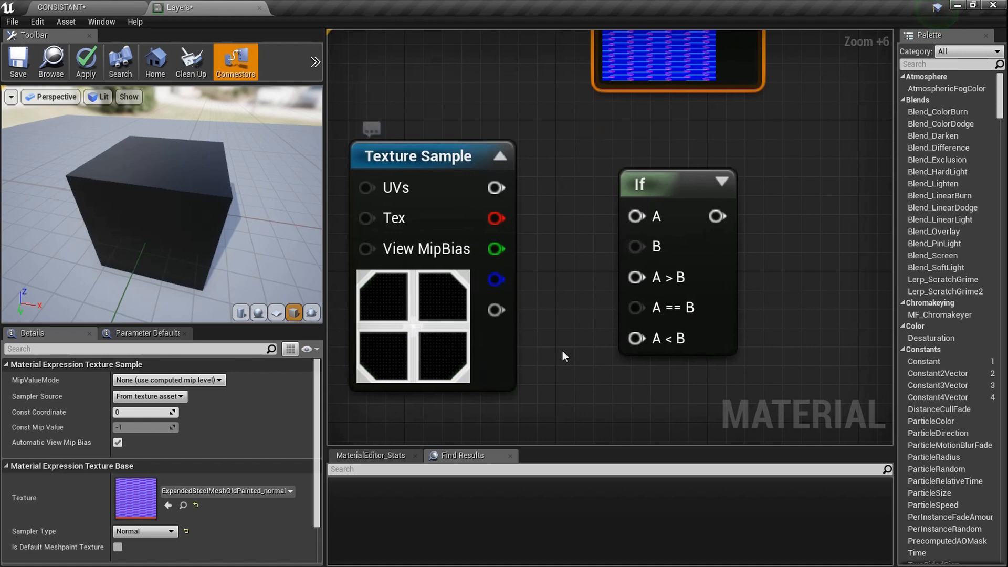
scroll(543, 350, "down", 5)
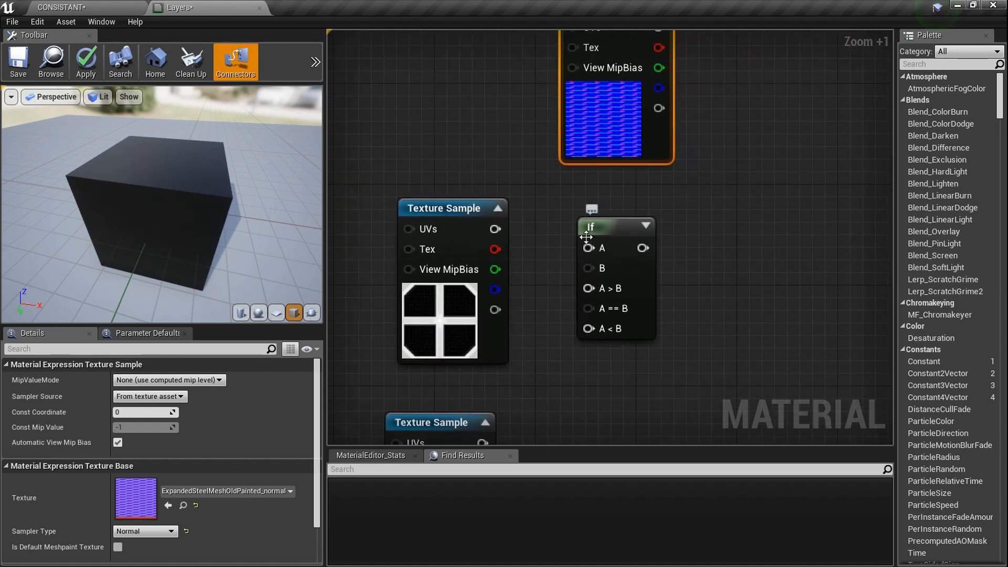
left_click_drag(555, 238, 554, 219)
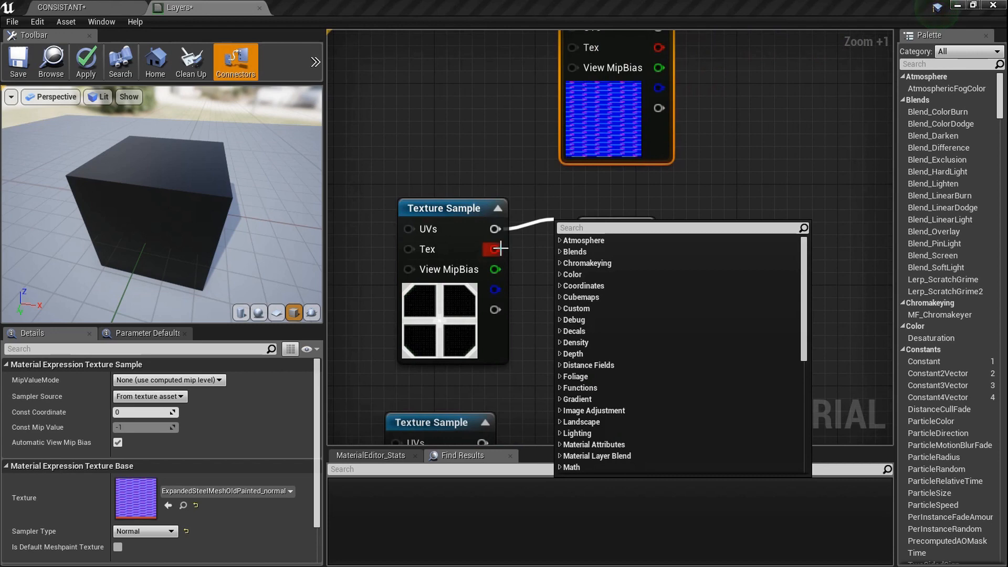
left_click_drag(499, 248, 589, 248)
scroll(619, 221, "down", 3)
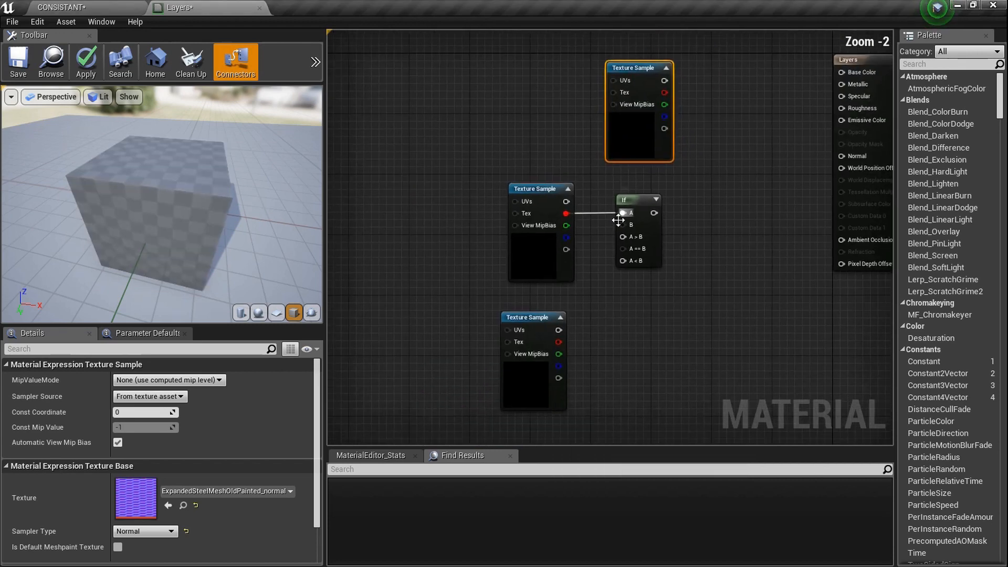
Move the height Texture Sample farther from the If node and add three Constant nodes in a column between them.
left_click(544, 350)
left_click_drag(544, 259, 461, 251)
scroll(483, 231, "up", 5)
right_click_drag(504, 277, 521, 245)
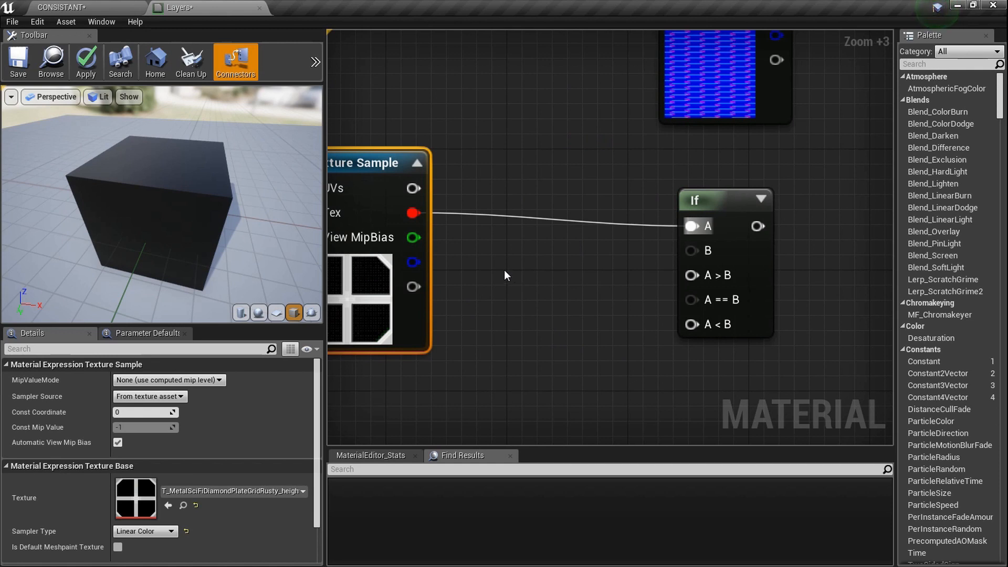
left_click(504, 270)
key("1")
left_click(507, 336)
right_click_drag(507, 335, 507, 272)
key("1")
left_click(512, 341)
left_click(602, 309)
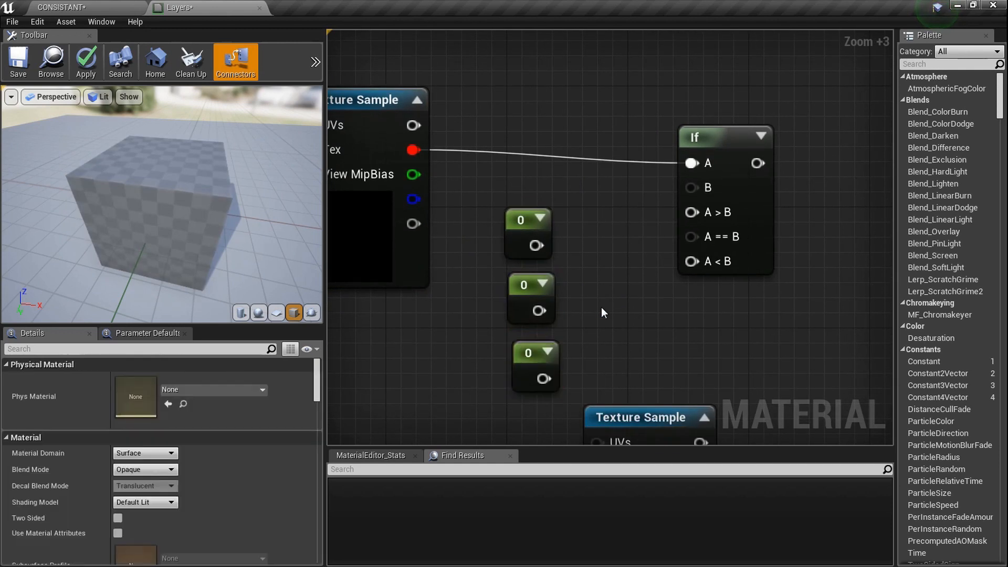
Connect the uppermost Constant to the If node's B input and set its value to 0.2.
right_click_drag(453, 152, 518, 156)
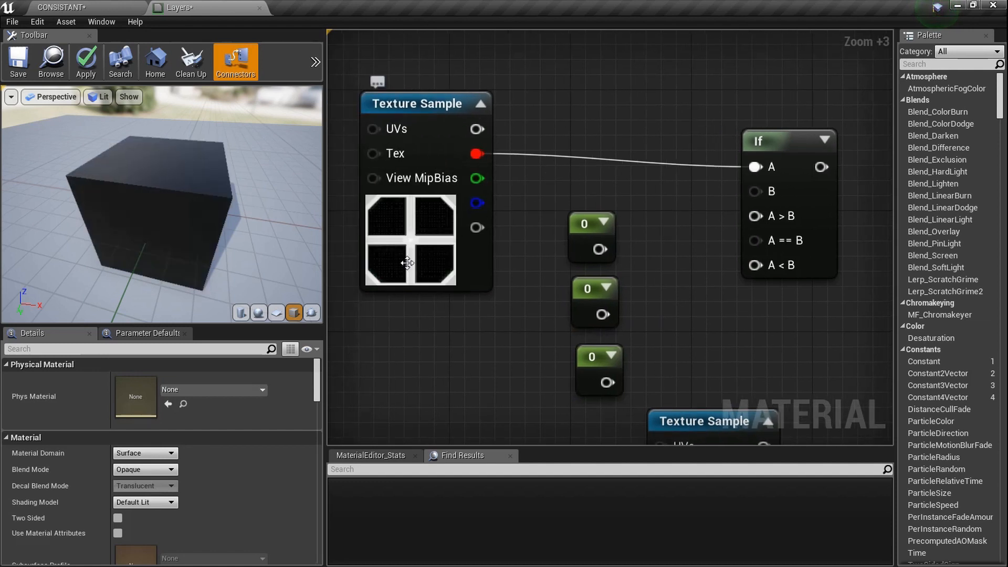
left_click_drag(599, 249, 755, 192)
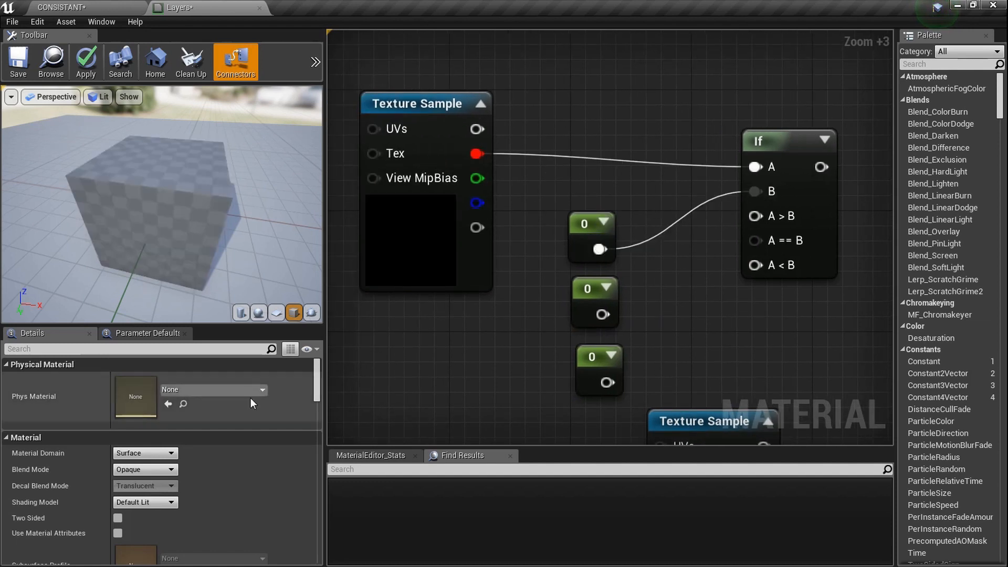
left_click(576, 244)
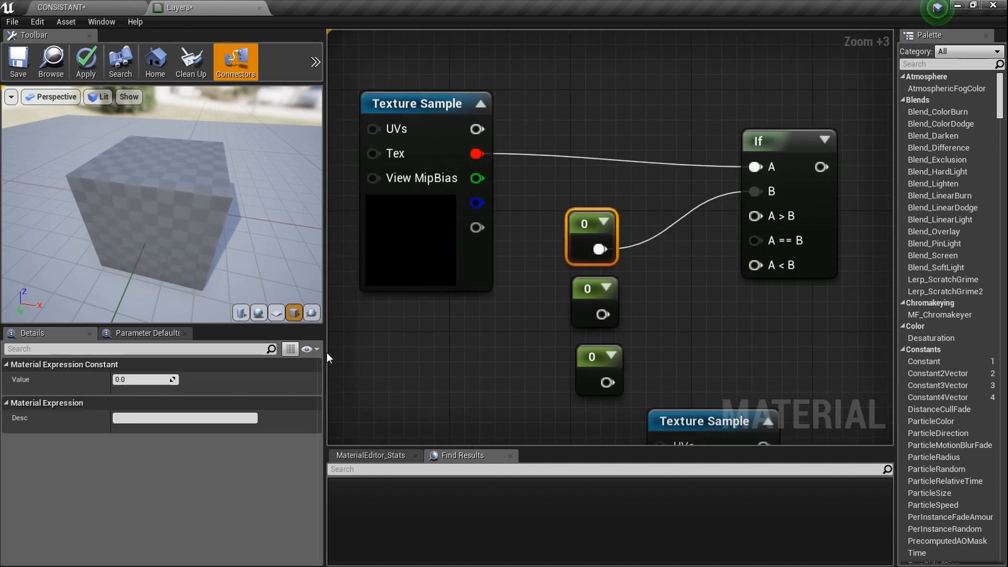
left_click(142, 380)
type(".2")
key("Return")
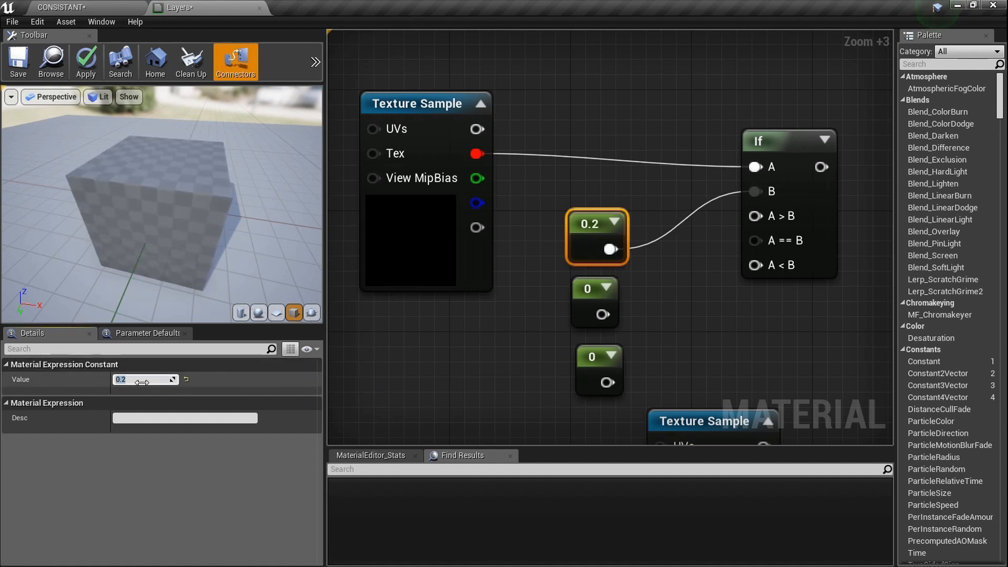
left_click(480, 329)
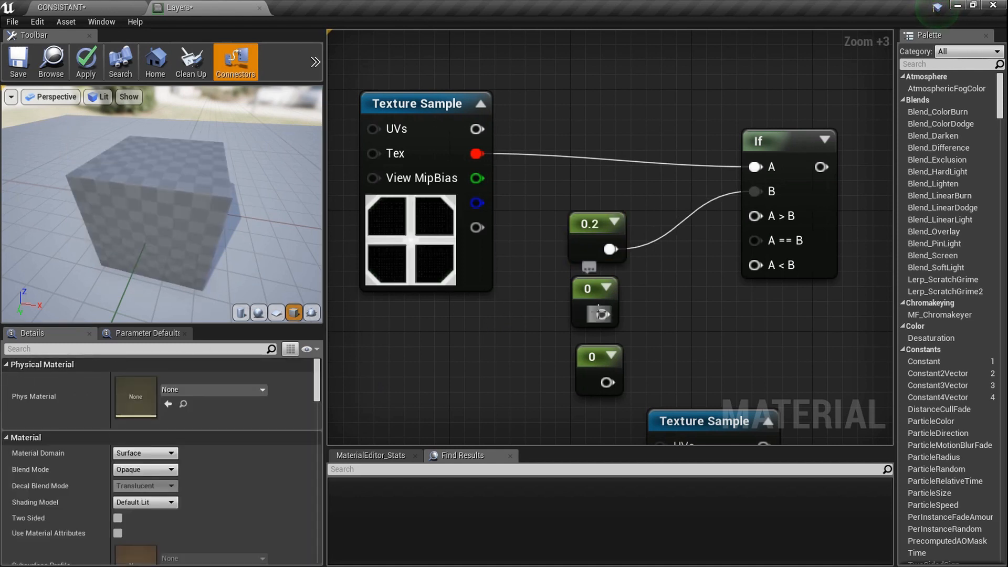
Connect the middle Constant to the If node's A > B input and the lowest one to A < B.
left_click_drag(601, 314, 666, 287)
left_click_drag(746, 246, 756, 217)
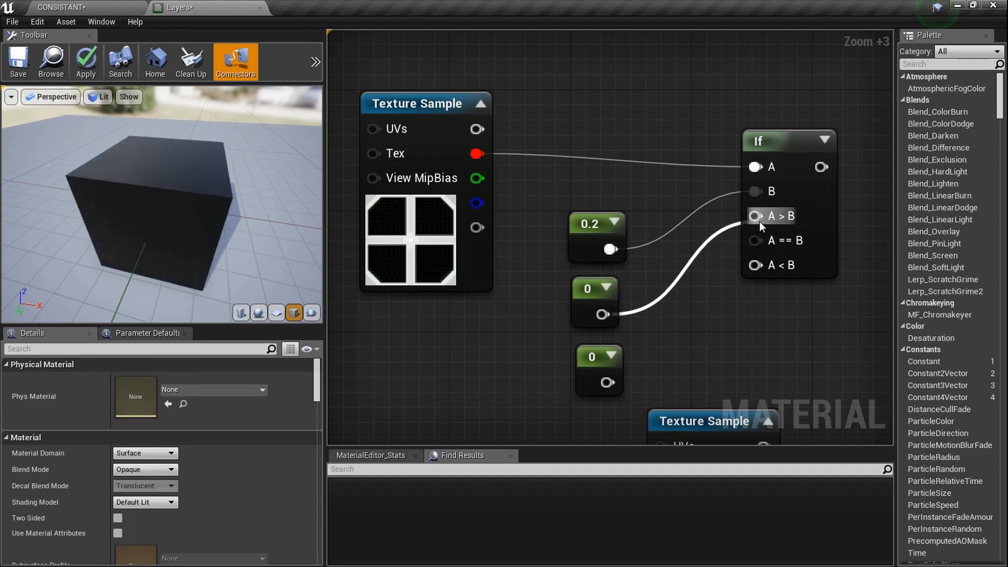
left_click_drag(607, 357, 754, 266)
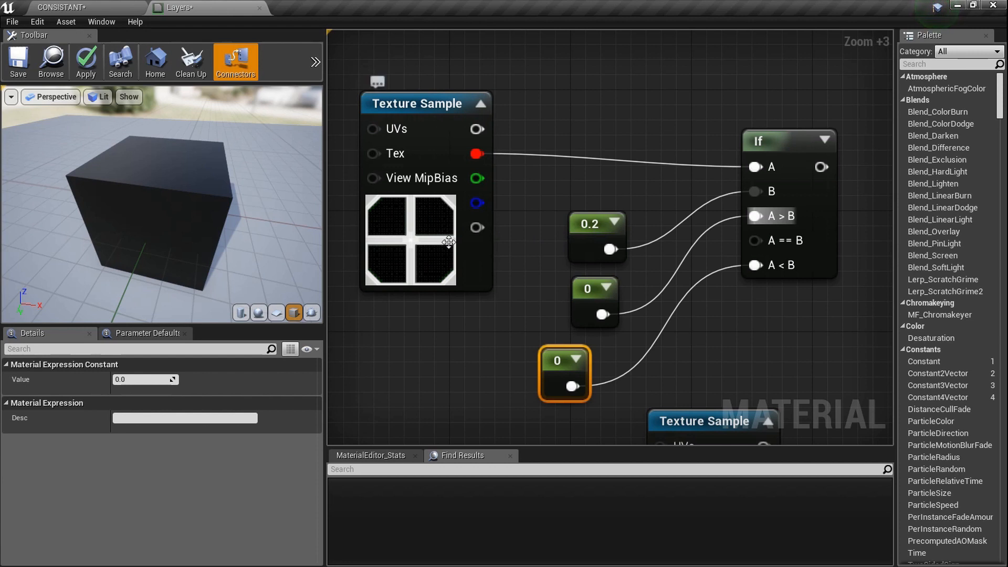
Set the Constant feeding the If node's A > B input to 1.
right_click_drag(542, 270, 502, 269)
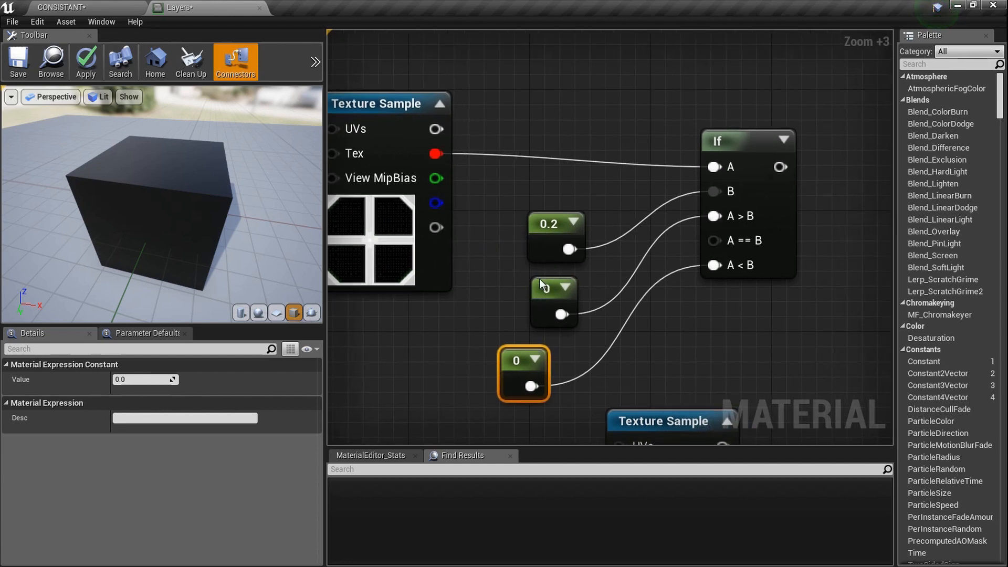
left_click(544, 301)
left_click(166, 382)
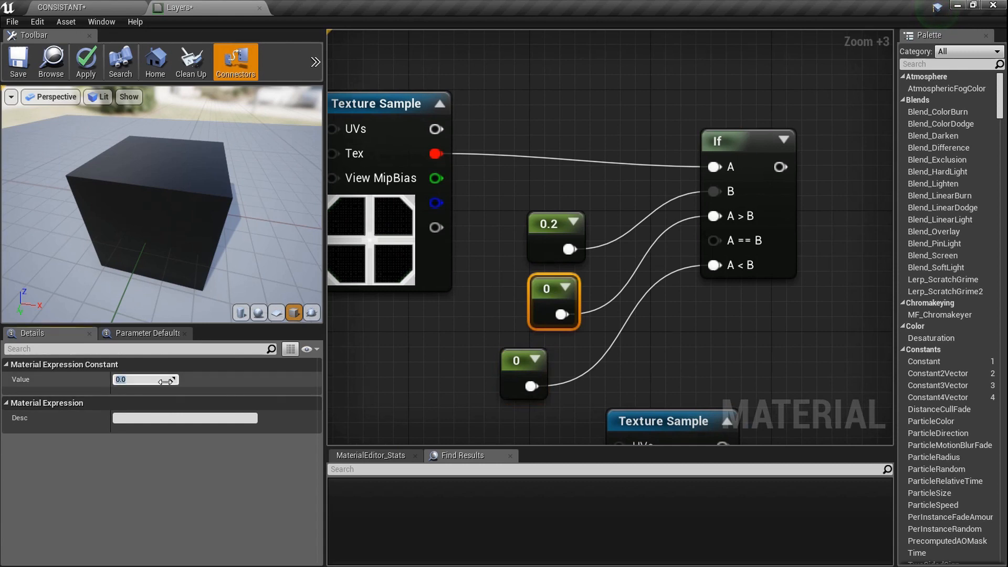
type("1")
key("Return")
Add a Lerp node between the If node and the Layers node, and connect the If output to its Alpha.
right_click_drag(604, 324, 487, 363)
right_click_drag(671, 210, 508, 278)
scroll(508, 278, "down", 2)
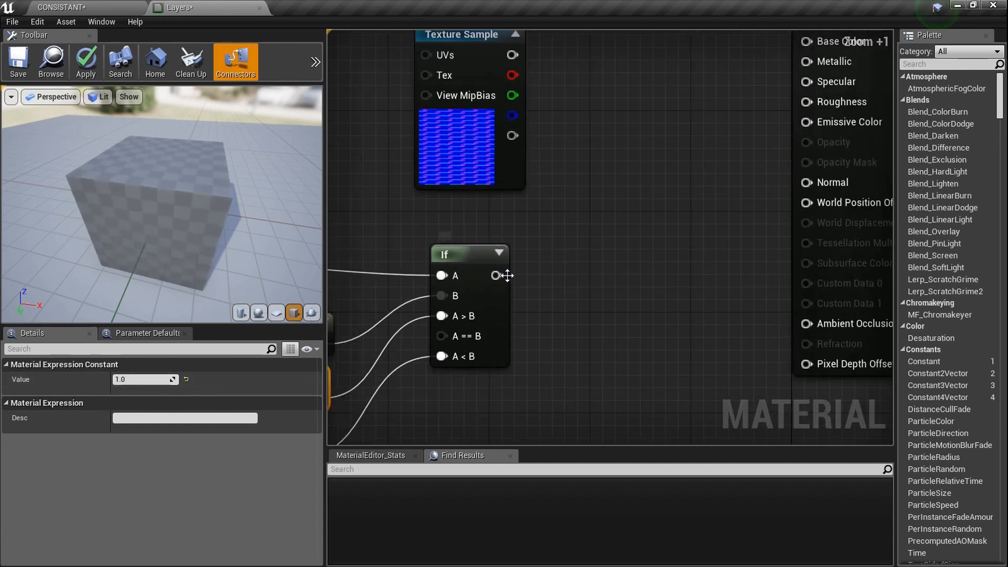
left_click(569, 288)
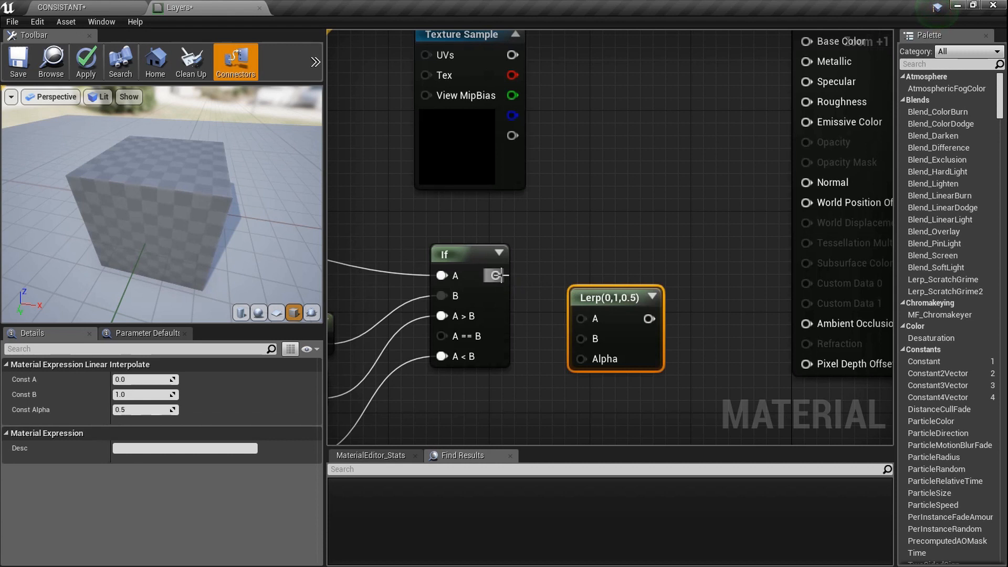
left_click_drag(496, 275, 590, 367)
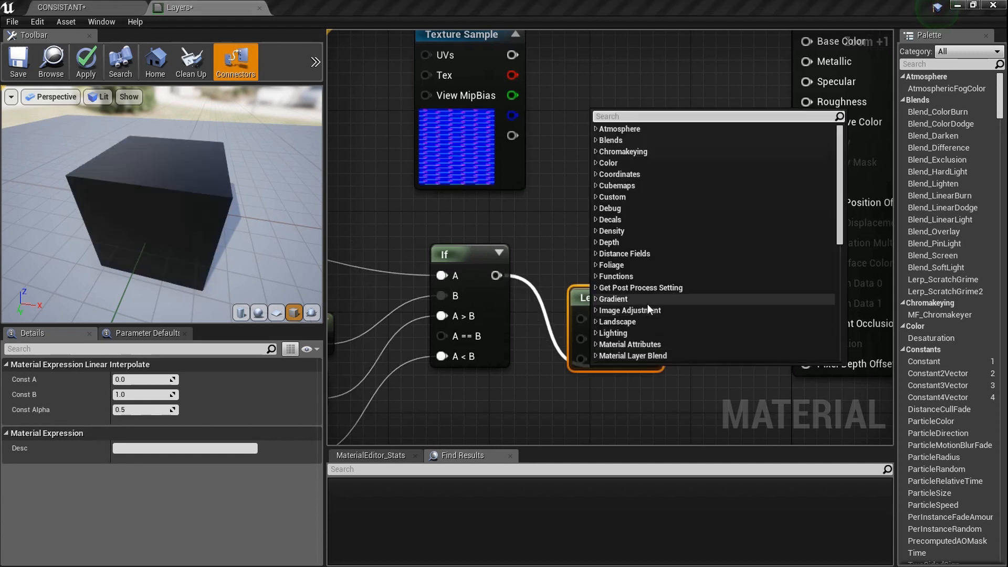
left_click(528, 281)
left_click_drag(496, 275, 587, 358)
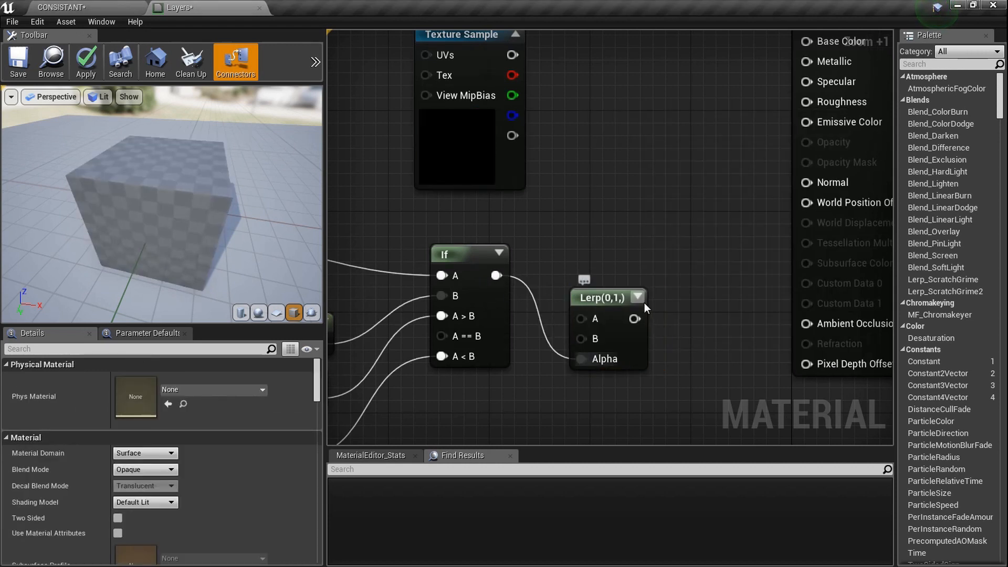
Expand the Lerp node's preview and move the node slightly up.
left_click(650, 298)
left_click_drag(636, 302, 632, 265)
right_click_drag(605, 344, 711, 294)
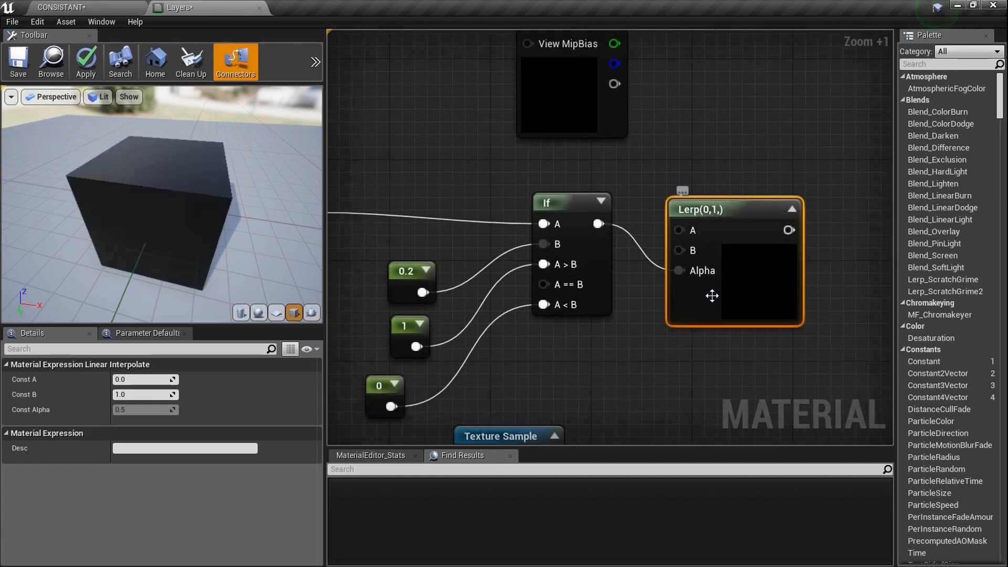
Compare the mask in the Lerp preview with the height texture and the constants feeding the If node.
scroll(716, 307, "up", 1)
scroll(715, 308, "down", 1)
right_click_drag(664, 324, 749, 311)
scroll(609, 279, "up", 6)
scroll(749, 311, "down", 2)
right_click_drag(651, 304, 726, 306)
right_click_drag(623, 288, 776, 292)
right_click_drag(560, 248, 373, 209)
right_click_drag(603, 269, 666, 254)
right_click_drag(532, 330, 505, 329)
right_click_drag(643, 310, 329, 355)
scroll(474, 298, "up", 2)
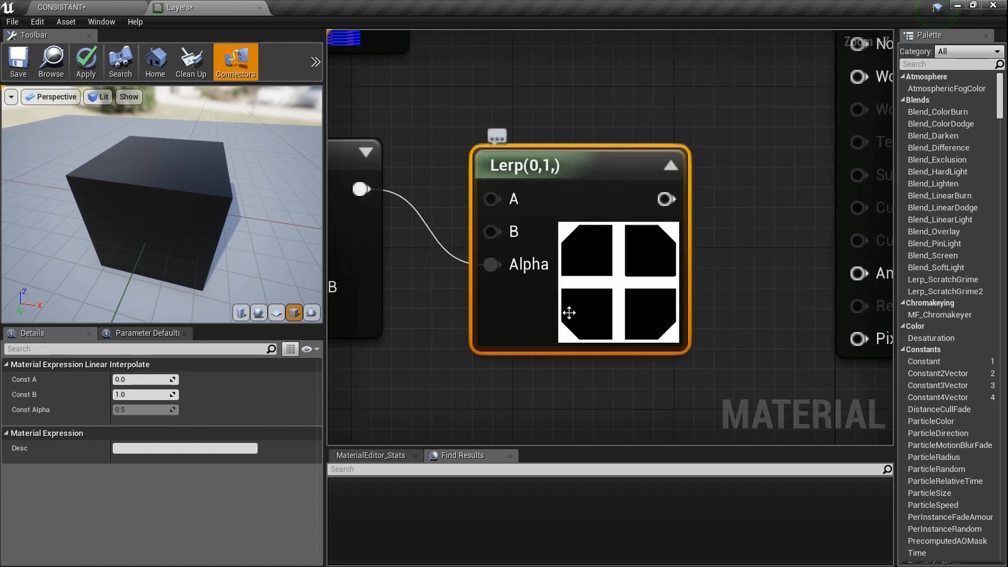
scroll(544, 289, "down", 7)
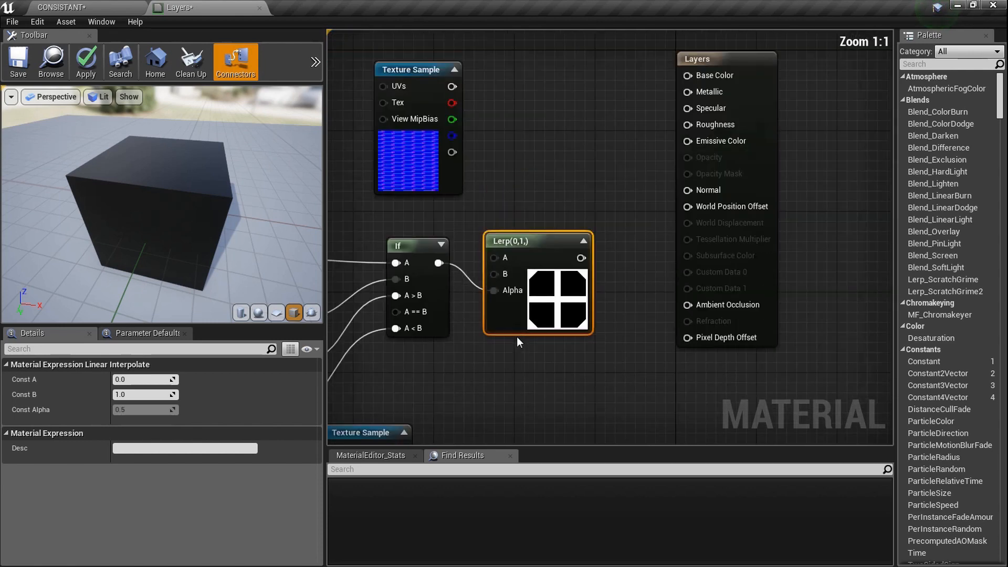
Widen the gap between the If node with its inputs and the Lerp node.
scroll(576, 362, "down", 3)
right_click_drag(575, 363, 658, 290)
left_click_drag(668, 352, 433, 235)
left_click_drag(684, 266, 556, 281)
scroll(349, 283, "up", 5)
right_click_drag(349, 283, 553, 295)
scroll(473, 295, "down", 4)
right_click_drag(744, 285, 600, 285)
left_click_drag(646, 292, 698, 289)
left_click(638, 326)
Move the diamond plate normal Texture Sample beneath the If node and connect it to the Lerp node's B input.
right_click_drag(648, 352, 645, 285)
left_click_drag(607, 363, 532, 337)
scroll(604, 241, "up", 2)
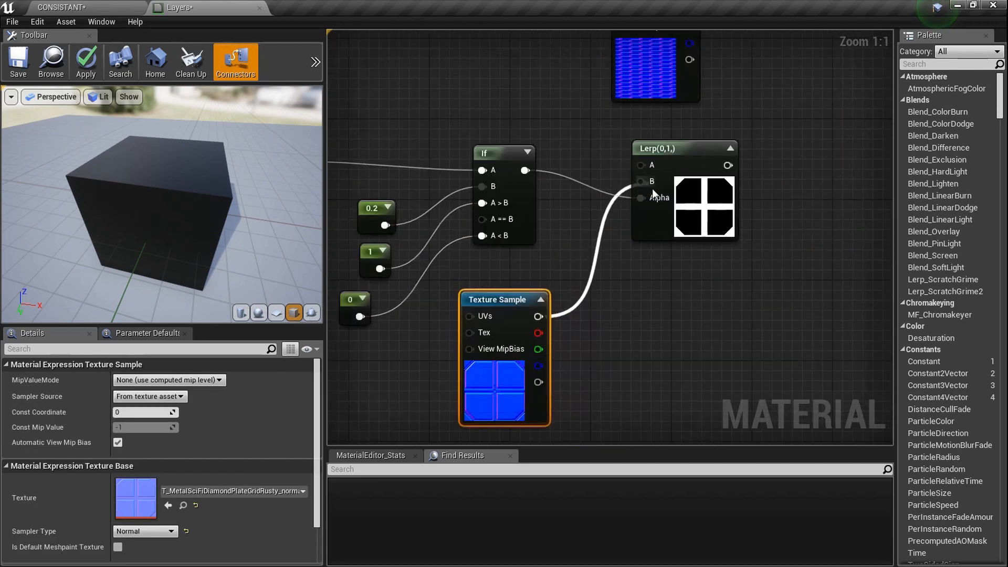
left_click_drag(652, 188, 649, 184)
right_click_drag(762, 206, 581, 285)
scroll(581, 284, "up", 7, "ctrl")
right_click_drag(444, 267, 591, 264)
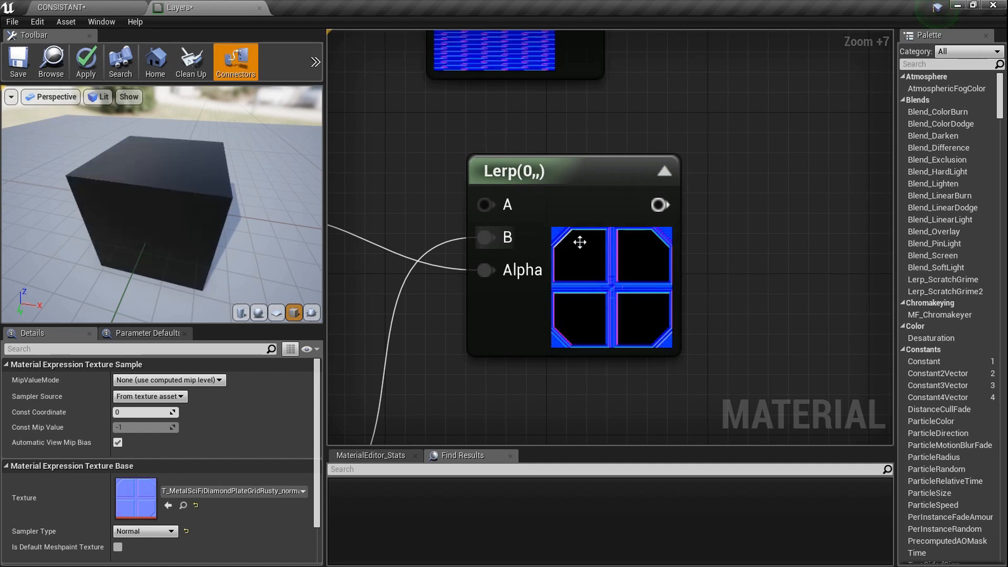
scroll(664, 248, "down", 5)
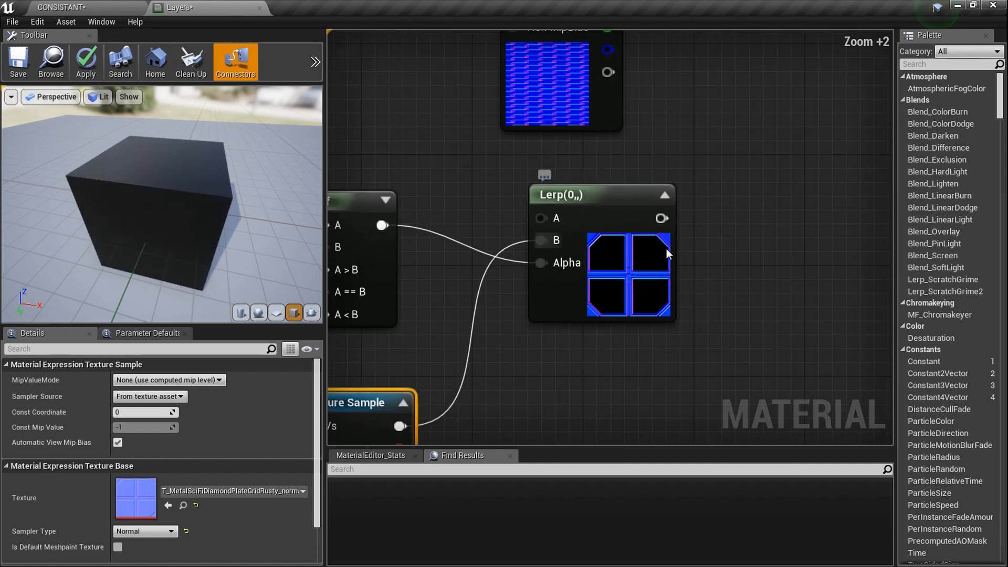
Move the expanded steel Texture Sample above the If node and connect it to the Lerp node's A input.
right_click_drag(667, 248, 760, 369)
left_click_drag(682, 231, 470, 217)
left_click_drag(508, 103, 653, 330)
scroll(646, 338, "up", 5)
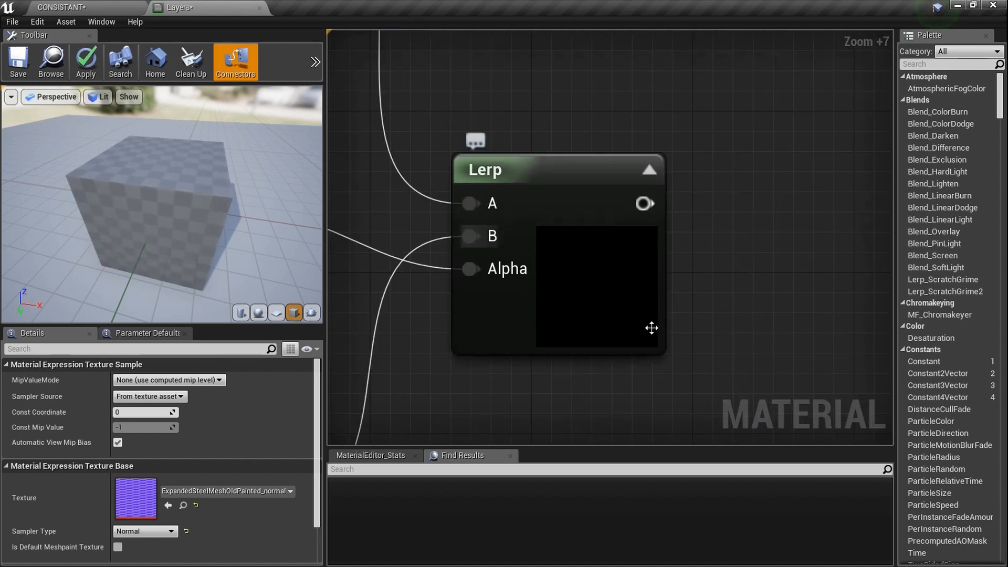
Connect the Lerp output to the material's Normal input and check the preview cube from another angle.
right_click_drag(694, 300, 578, 307)
scroll(541, 357, "down", 3)
left_click_drag(622, 269, 648, 177)
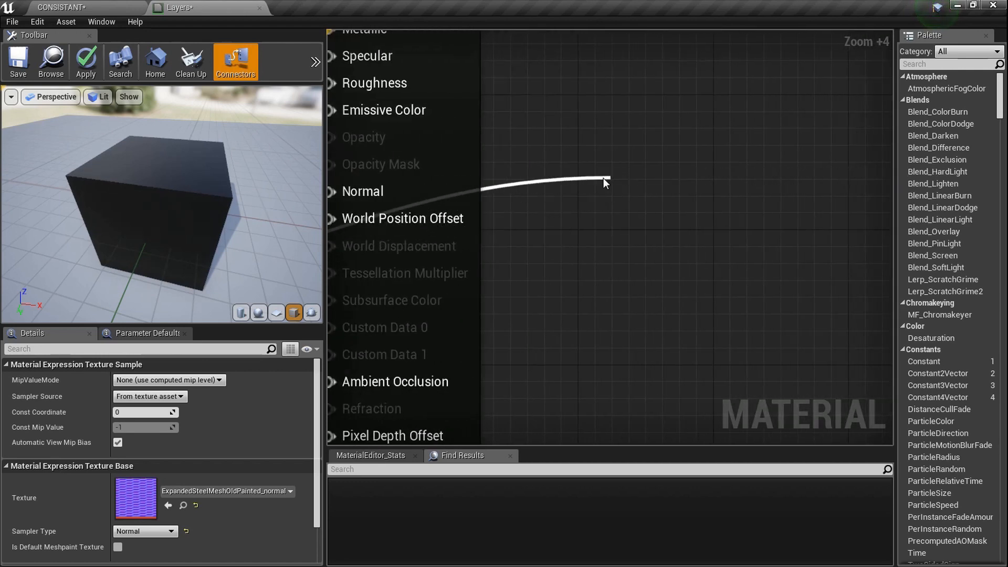
left_click_drag(377, 188, 378, 191)
right_click_drag(358, 229, 603, 207)
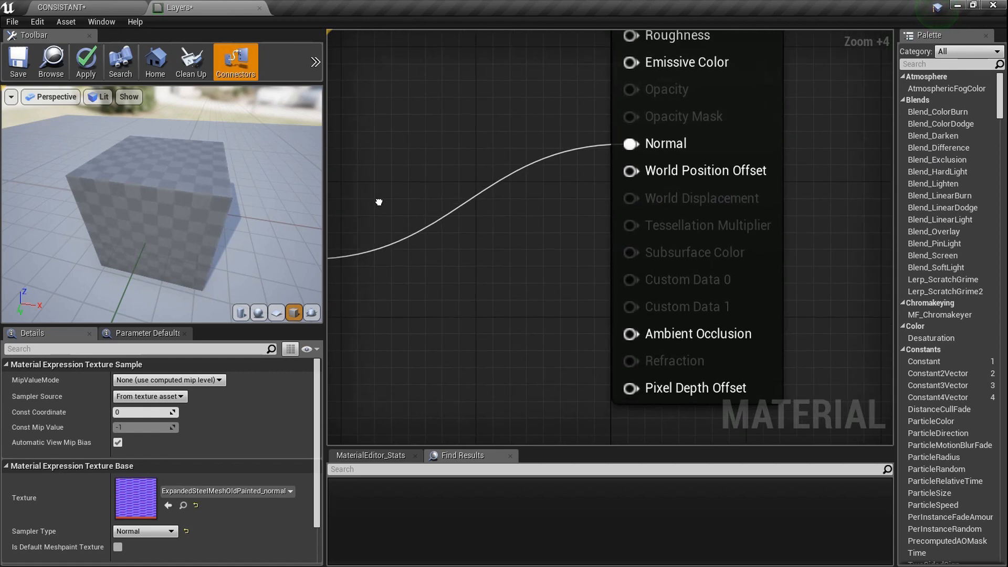
left_click_drag(161, 205, 221, 205)
Add a Constant with the value 0.5 and connect it to the material's Base Color.
right_click_drag(515, 68, 587, 288)
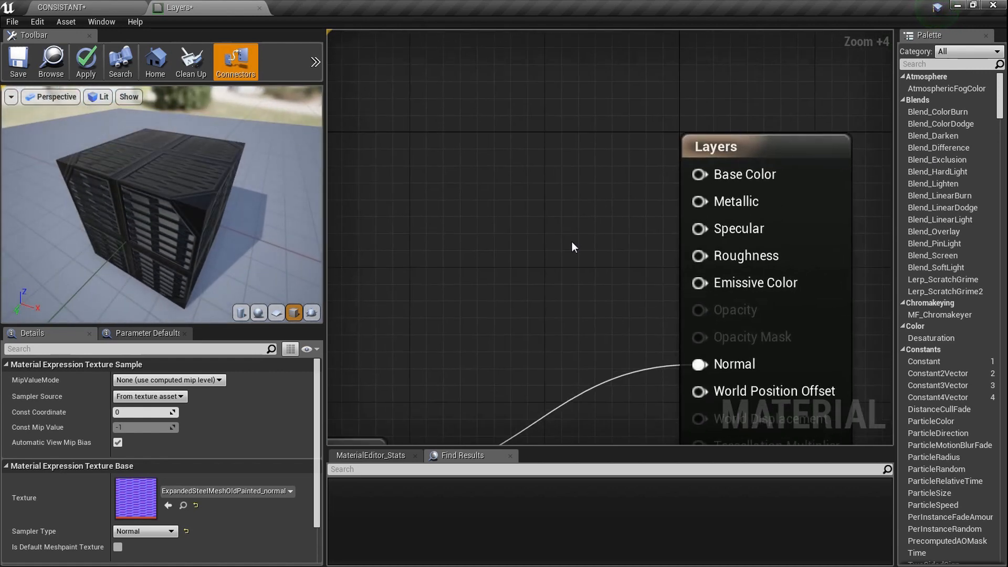
left_click(557, 163)
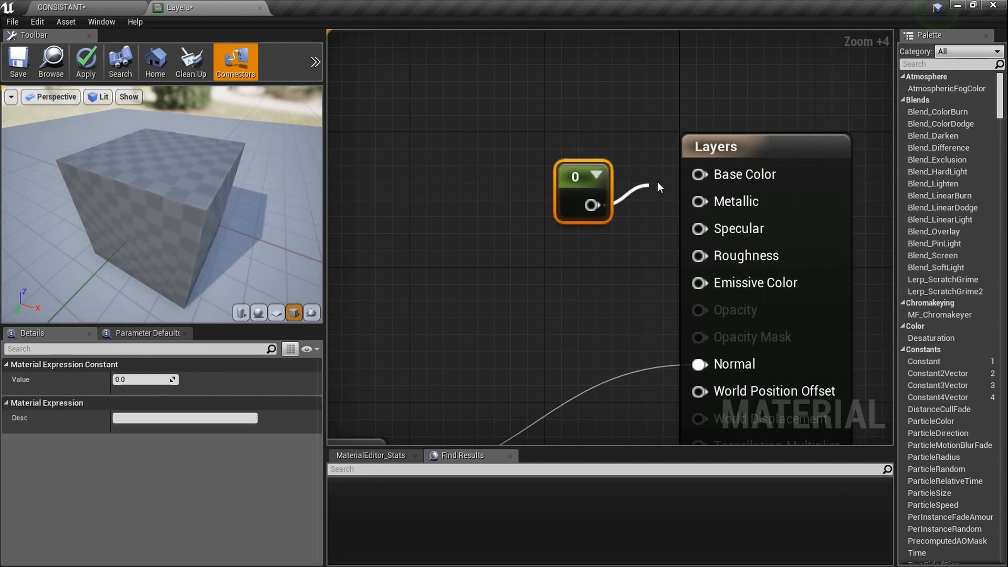
left_click_drag(704, 173, 703, 174)
left_click(158, 382)
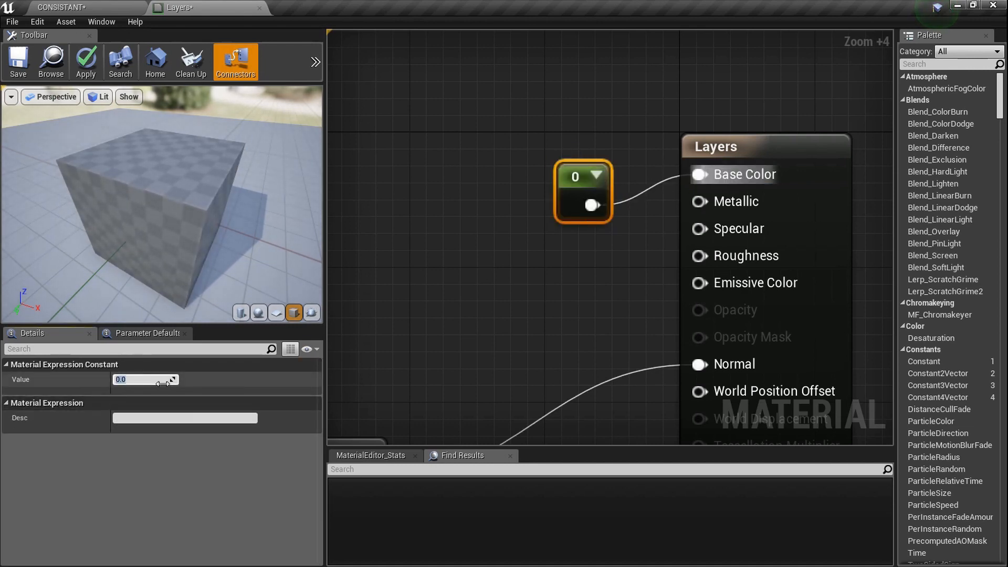
left_click(481, 299)
Inspect the combined normal maps on the preview cube up close from several angles.
scroll(480, 298, "down", 4)
right_click_drag(481, 298, 660, 246)
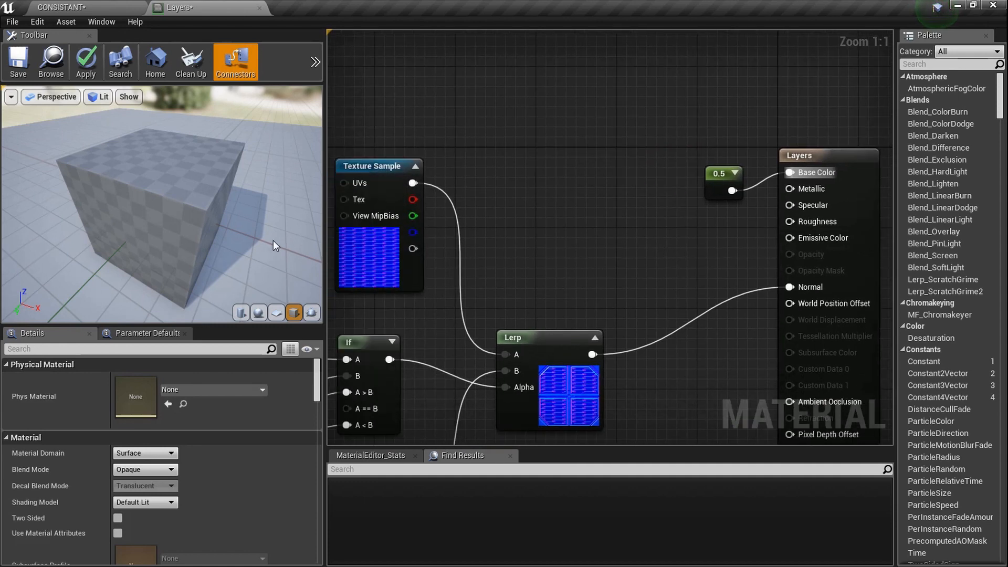
left_click_drag(273, 240, 310, 225)
left_click_drag(231, 237, 295, 249)
scroll(295, 249, "up", 2)
left_click_drag(231, 231, 157, 267)
Add a Texture Coordinate node beside the expanded steel Texture Sample and connect it to that texture's UVs input.
right_click_drag(537, 234, 765, 265)
right_click(447, 233)
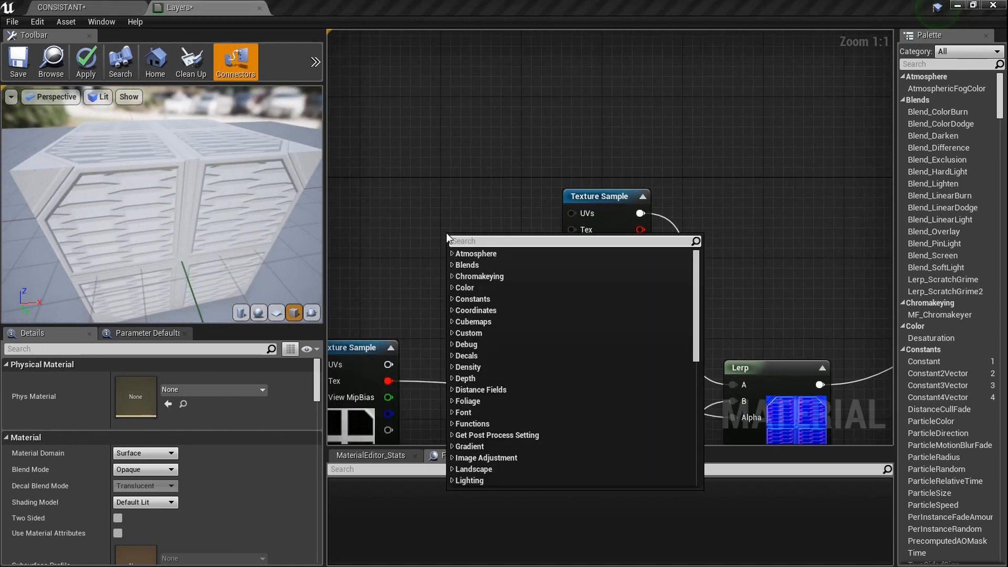
type("texturec")
key("Return")
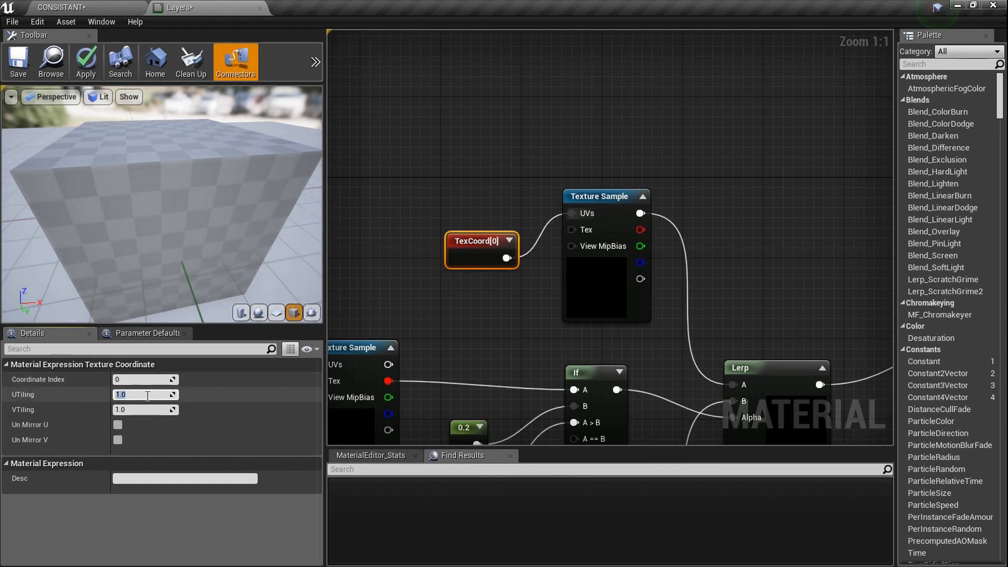
Set the Texture Coordinate's UTiling to 3 and check the tiled pattern on the front of the preview cube.
scroll(596, 311, "up", 7)
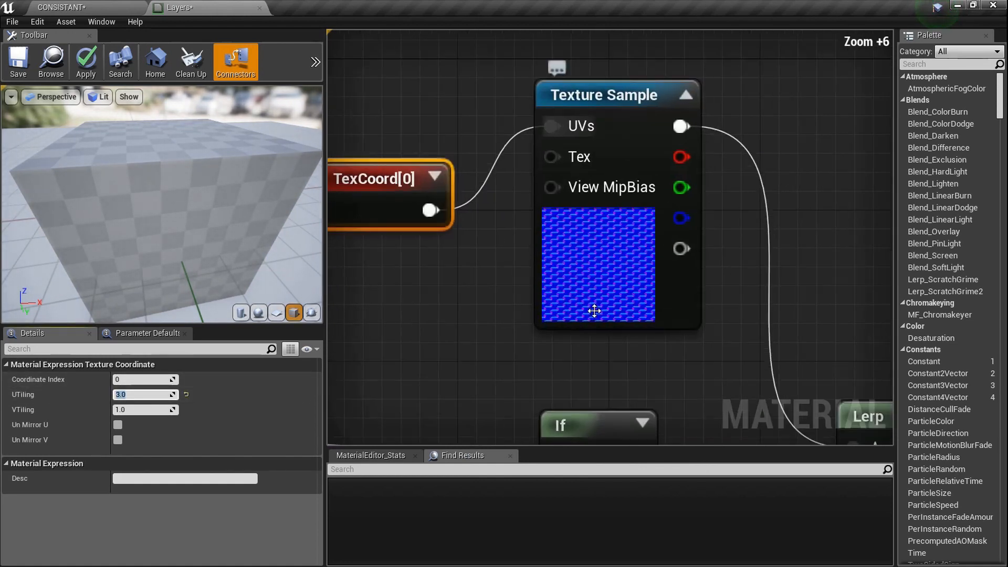
left_click_drag(160, 226, 150, 257)
scroll(551, 295, "down", 11)
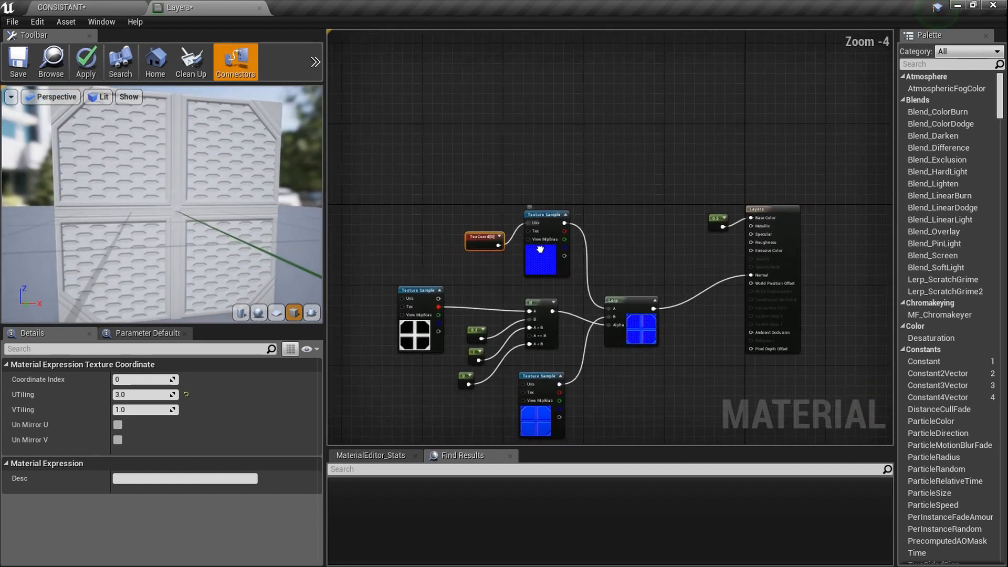
Disconnect the tiled Texture Sample from the Lerp's A input.
scroll(619, 301, "up", 4)
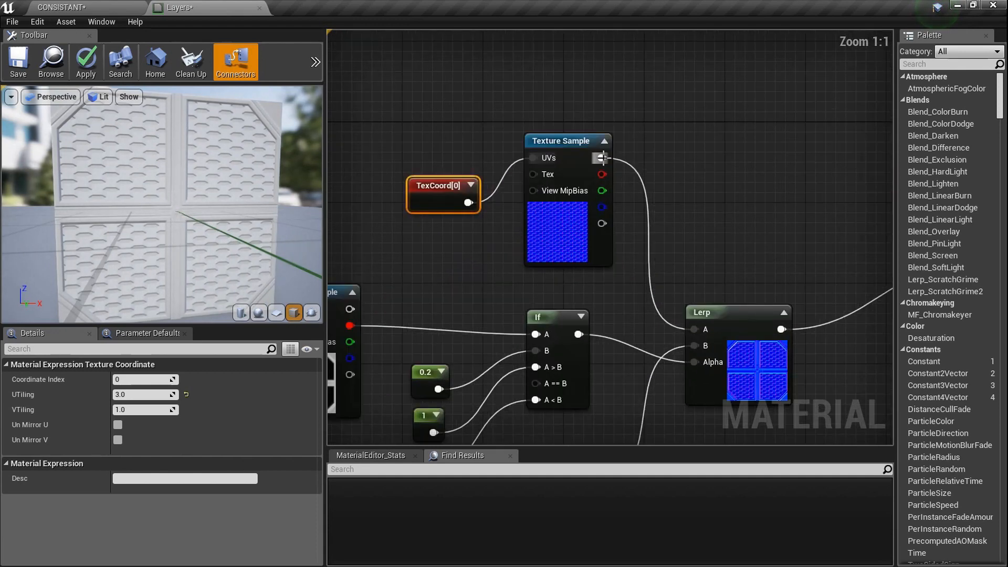
left_click(602, 158, "alt")
scroll(644, 213, "down", 4)
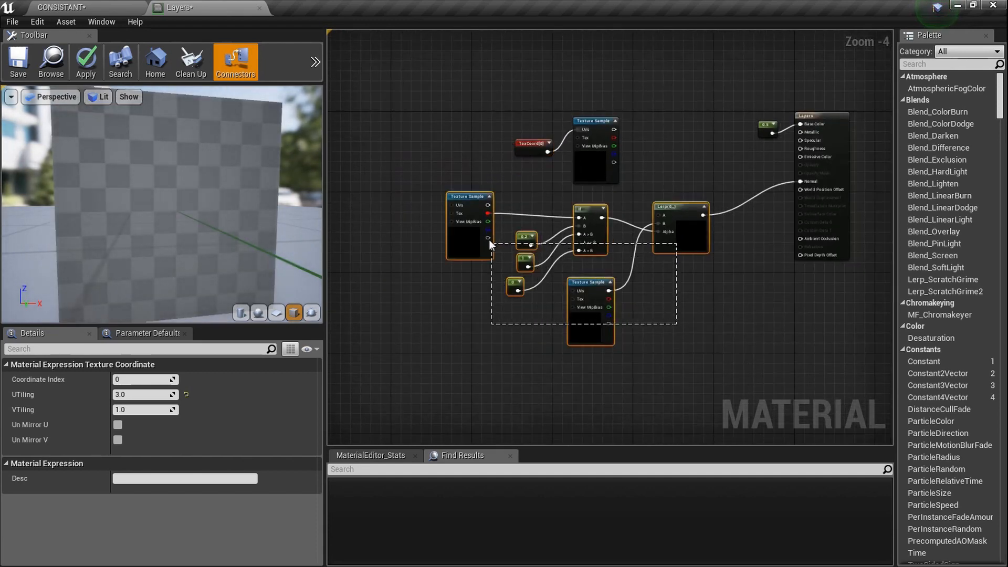
Move the height mask, If and Lerp nodes away, and place the tiled Texture Sample with its TexCoord above the mask texture.
left_click_drag(492, 242, 477, 231)
left_click_drag(684, 240, 616, 318)
right_click_drag(602, 234, 644, 298)
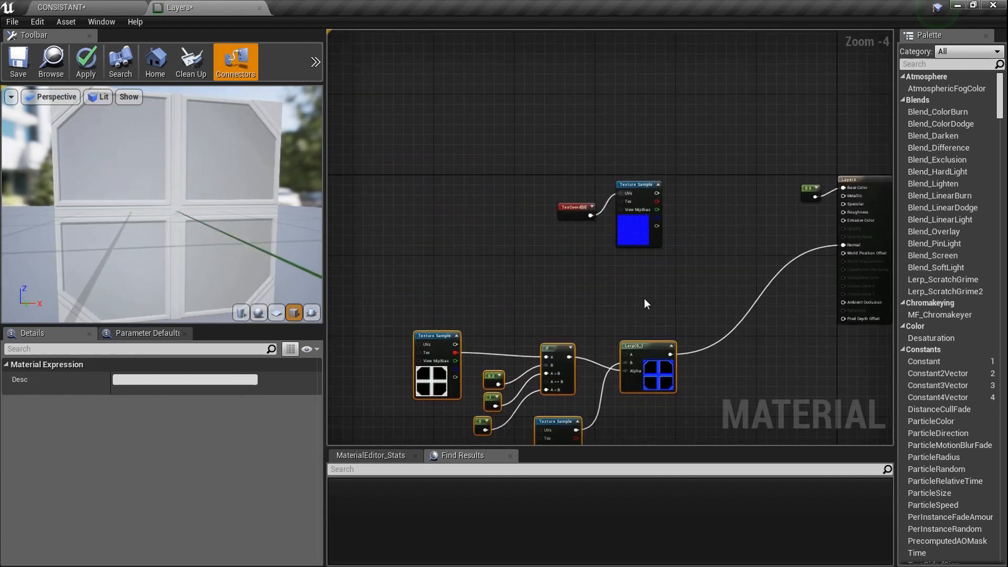
left_click_drag(627, 222, 461, 241)
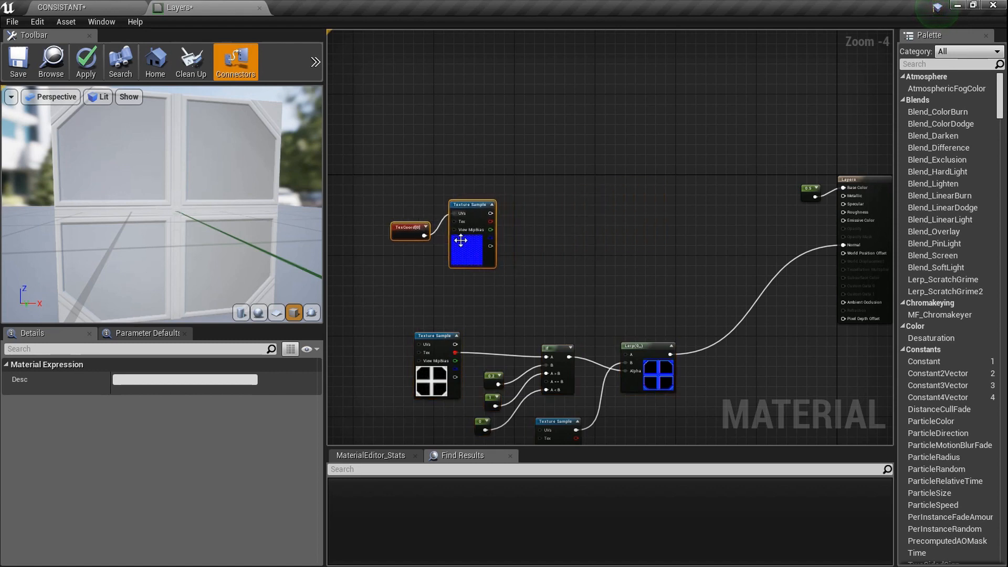
Add a RadialGradientExponential node in the empty area above the tiled Texture Sample.
right_click_drag(461, 241, 588, 317)
right_click(532, 168)
type("ridal")
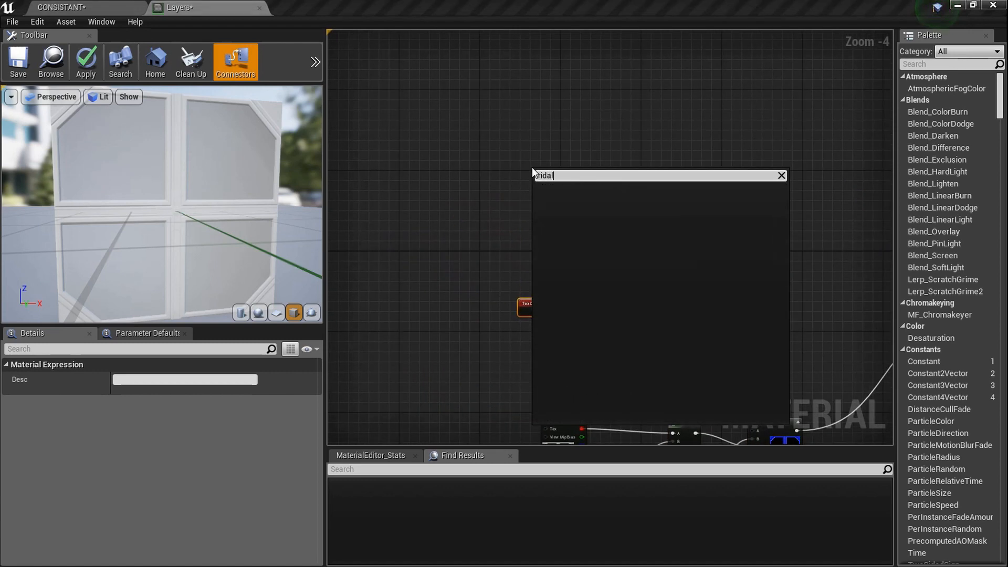
key("BackSpace")
key("BackSpace")
key("BackSpace")
key("BackSpace")
key("BackSpace")
type("rid")
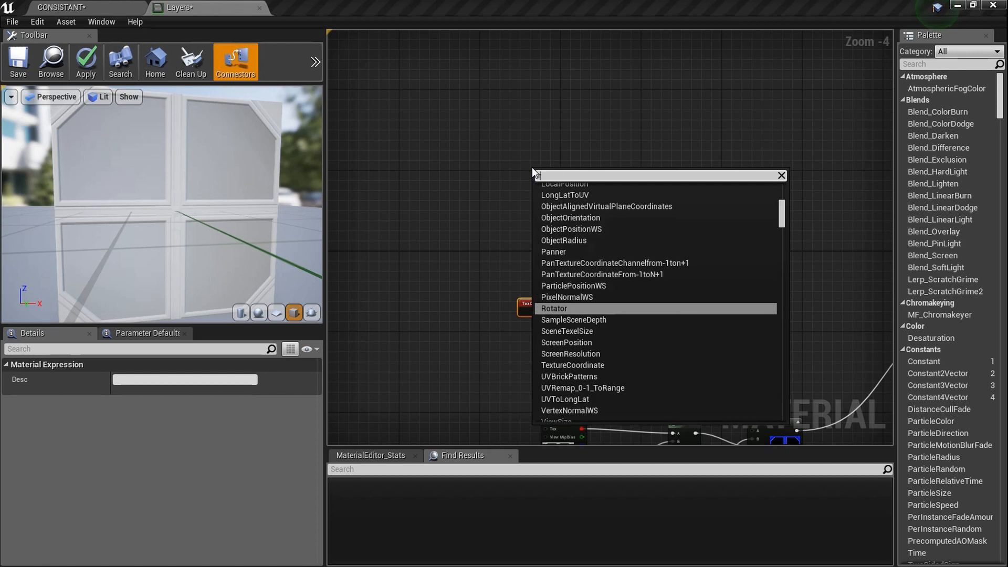
type("a")
key("BackSpace")
key("BackSpace")
key("BackSpace")
key("BackSpace")
type("radia")
key("Up")
key("Down")
key("Return")
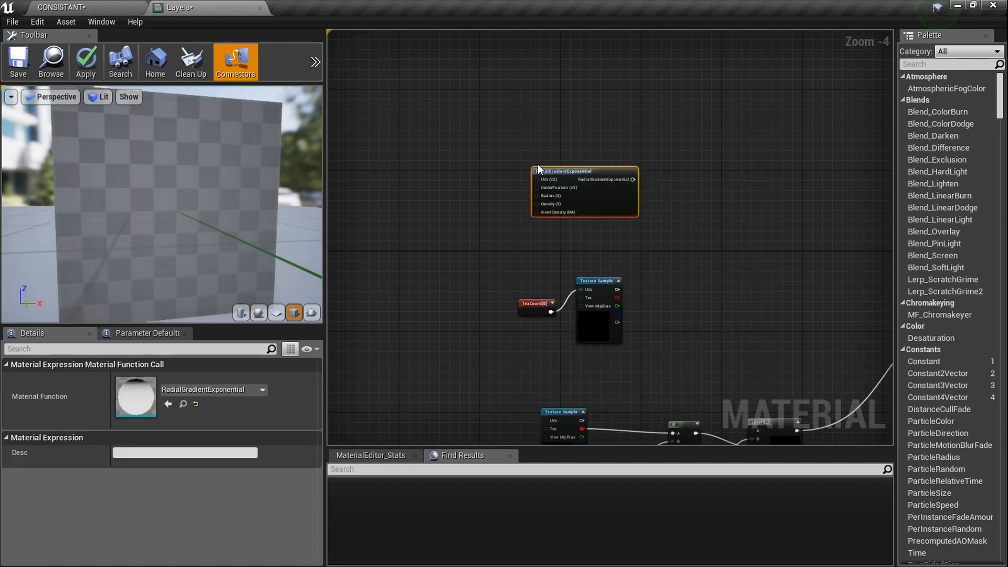
Add two Constants with the value 1 and connect them to the RadialGradientExponential's Radius and Density inputs.
scroll(550, 211, "up", 4)
key("1")
left_click(450, 202)
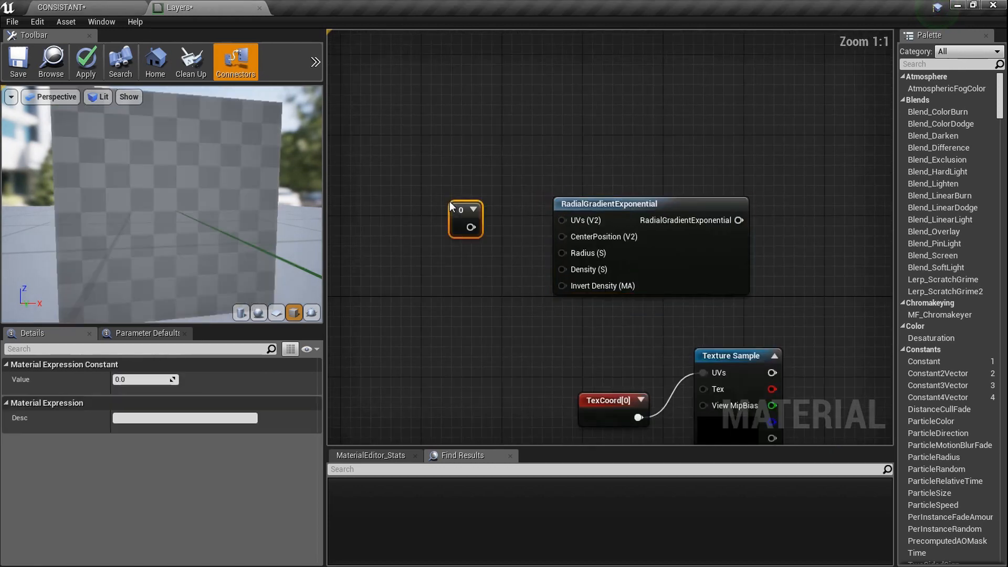
key("1")
left_click(442, 263)
scroll(470, 267, "up", 5)
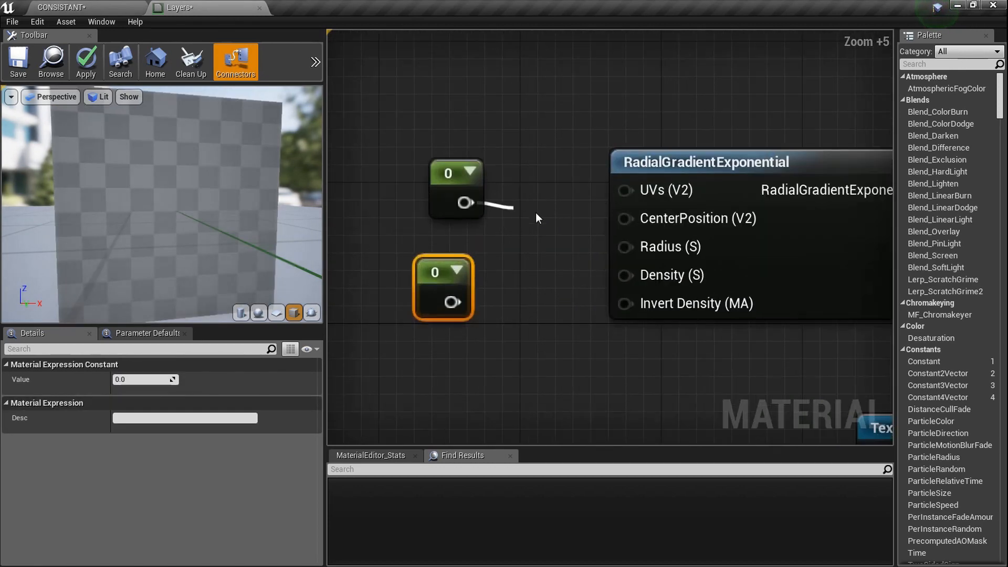
left_click(455, 187)
left_click(131, 377)
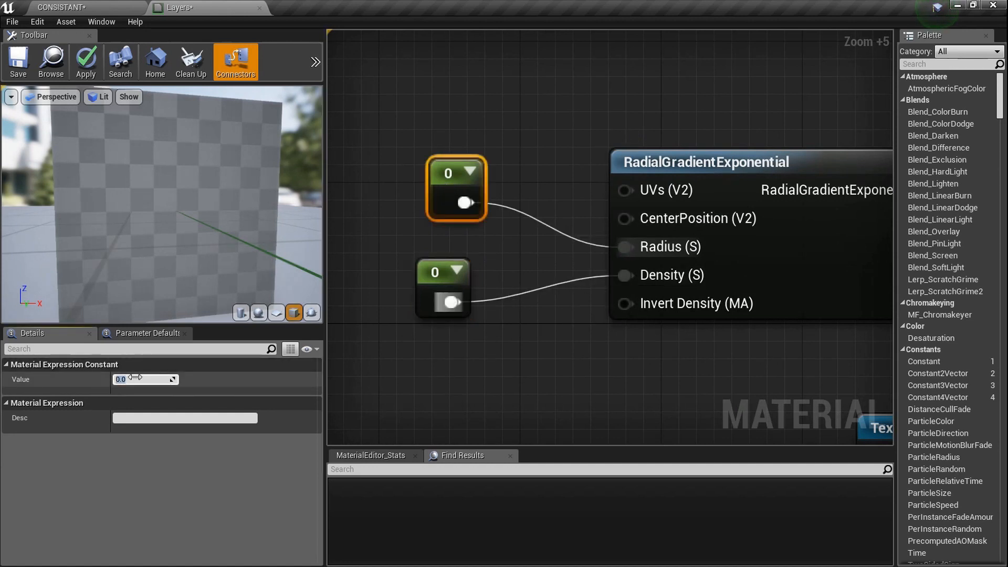
left_click(436, 283)
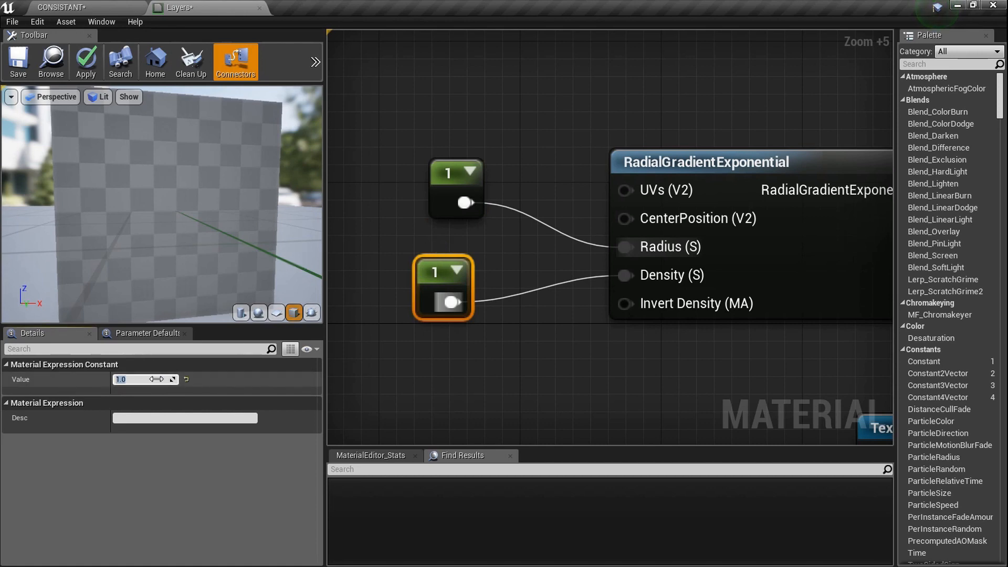
Move the RadialGradientExponential node and its two Constants together farther away from the tiled Texture Sample.
scroll(516, 275, "down", 6)
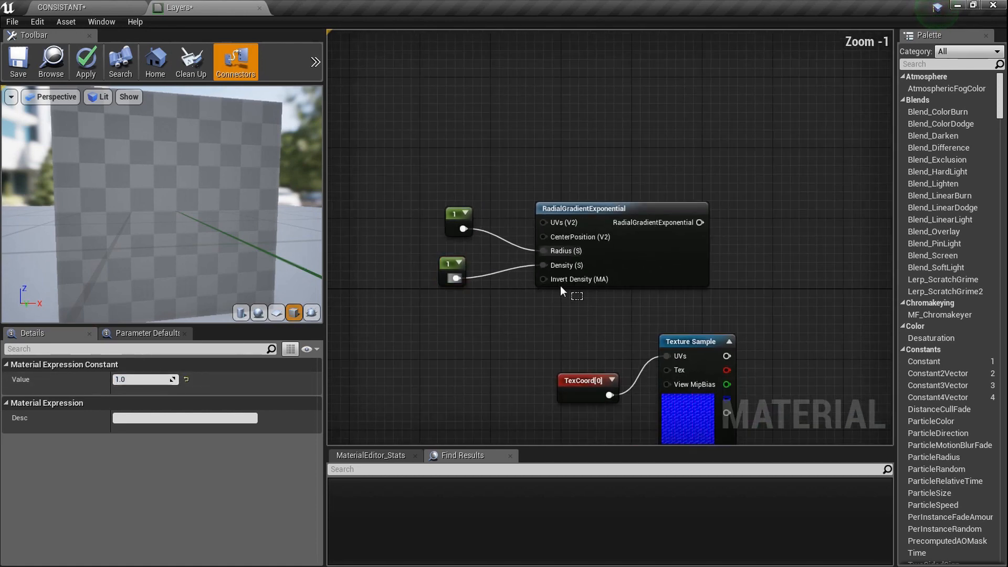
left_click_drag(578, 295, 446, 220)
left_click_drag(572, 211, 494, 138)
scroll(574, 234, "up", 3)
right_click_drag(575, 234, 674, 298)
scroll(666, 295, "down", 3)
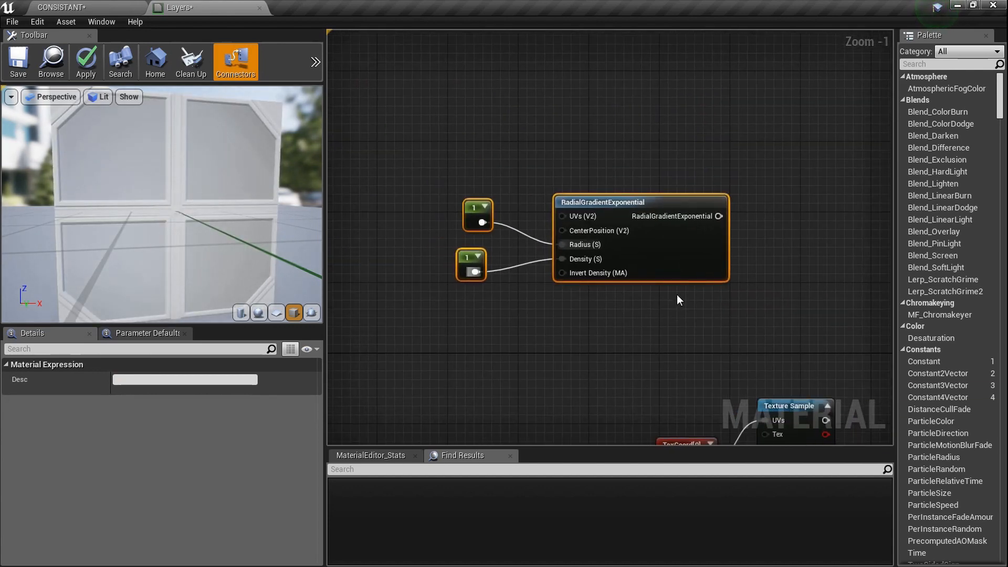
Add a TimeWithSpeedVariable node below the RadialGradientExponential node.
scroll(676, 295, "up", 1)
right_click_drag(574, 309, 540, 304)
right_click(540, 304)
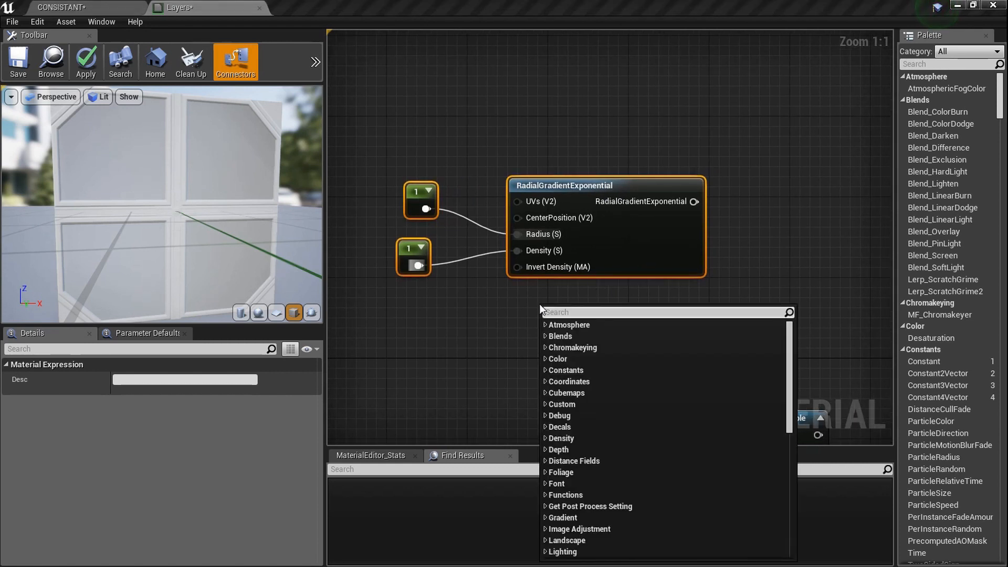
type("timew")
key("Return")
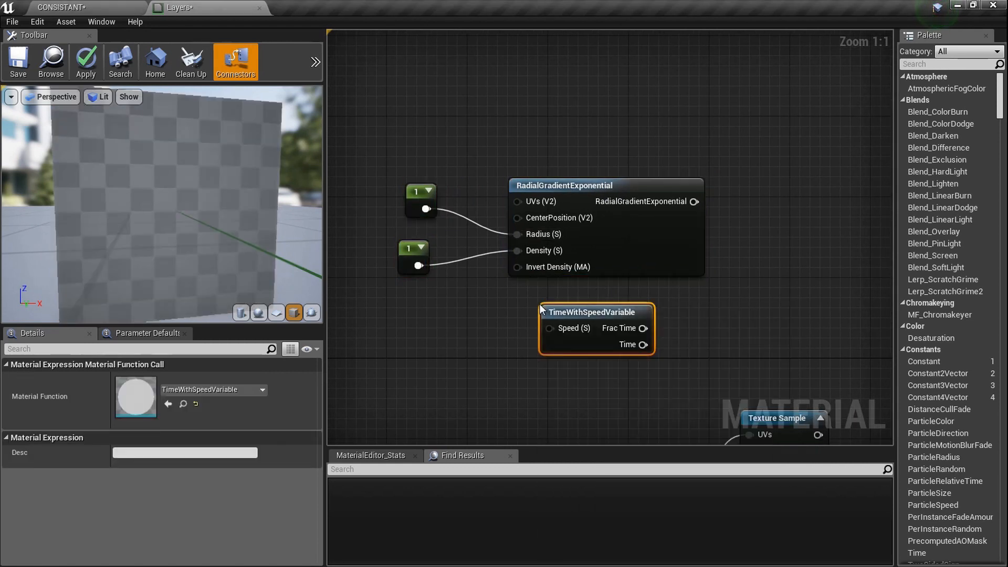
Create an Add node with the radial gradient output connected to A and the Frac Time output connected to B.
left_click(719, 318)
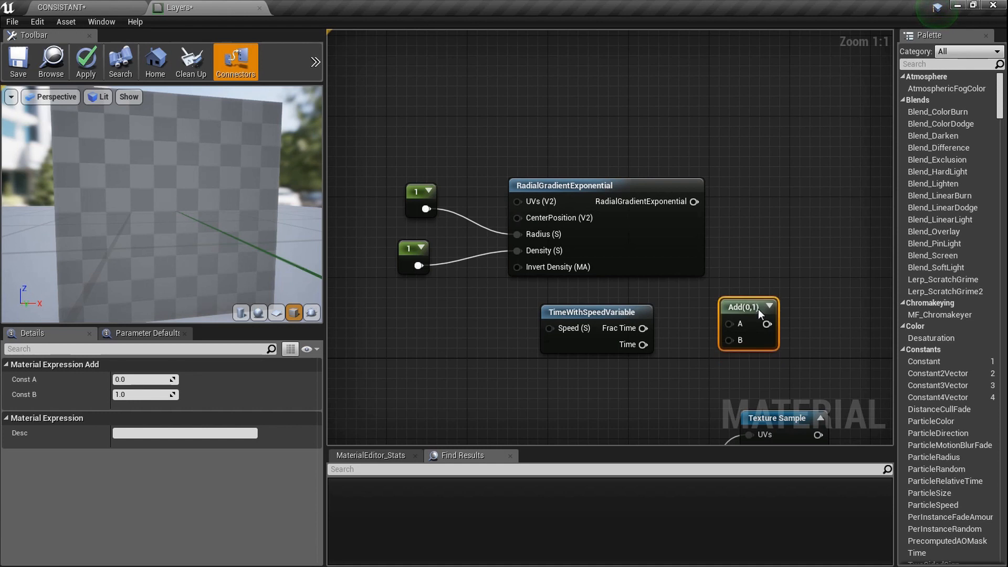
left_click_drag(727, 321, 643, 328)
right_click_drag(506, 323, 566, 295)
Add a Constant with the value 0.3 and connect it to the TimeWithSpeedVariable's Speed input.
left_click(486, 300)
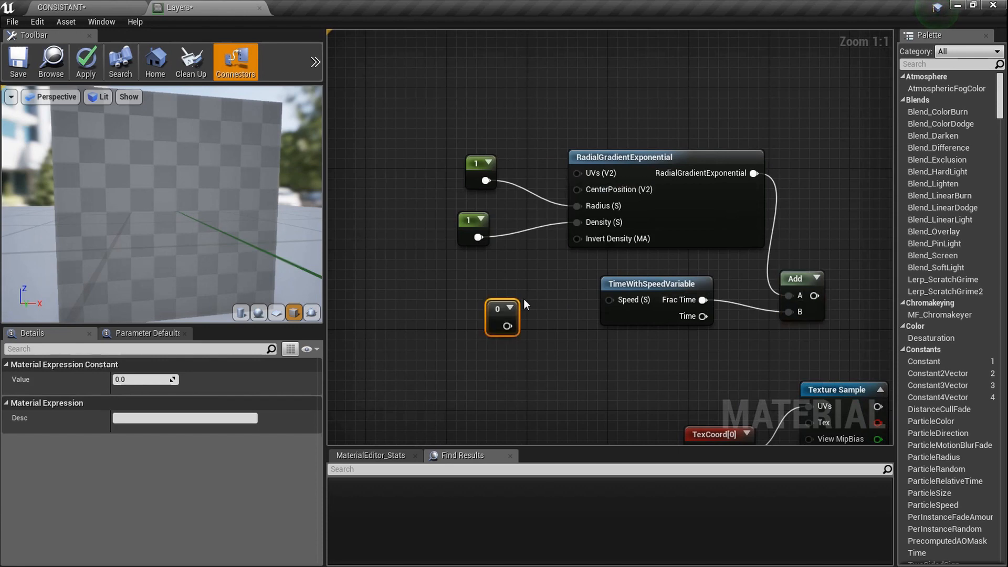
scroll(524, 311, "up", 5)
left_click_drag(667, 304, 666, 303)
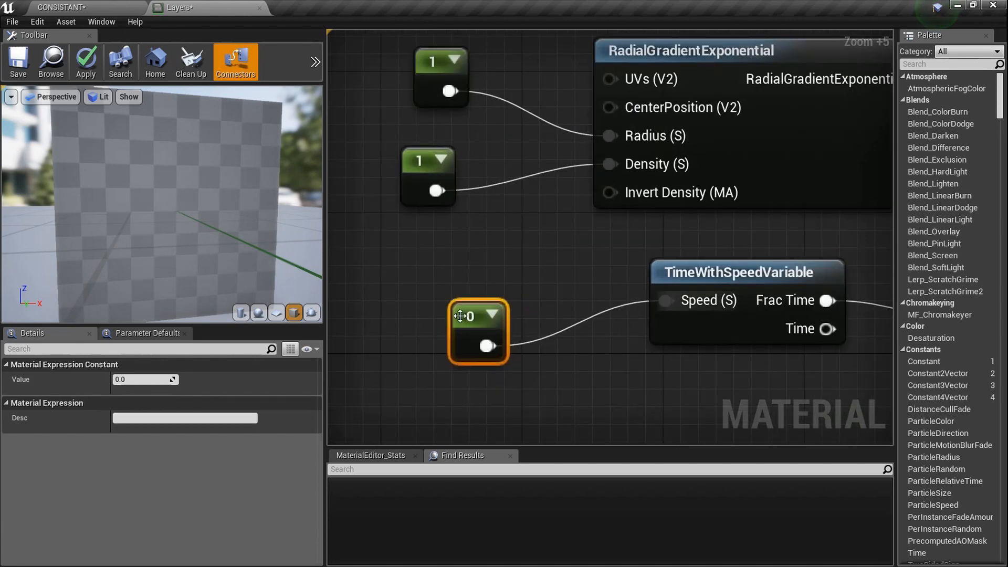
type("0.3")
key("Return")
scroll(418, 298, "down", 4)
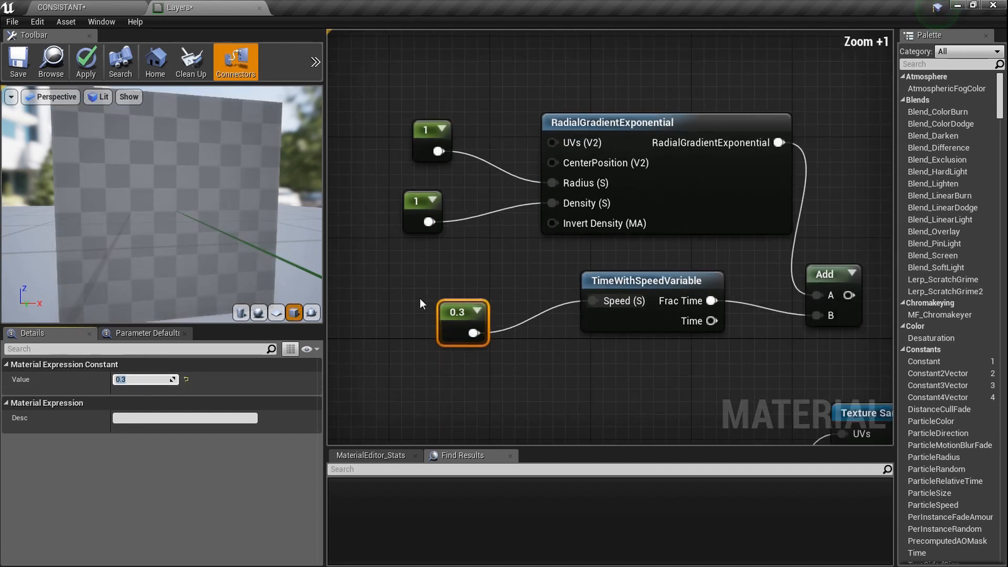
Shift the whole radial gradient, time and Add node group to make room after the Add node.
scroll(491, 293, "down", 4)
left_click_drag(727, 330, 432, 182)
left_click_drag(609, 237, 514, 217)
Add a Sine node fed by the Add output and expand its preview.
scroll(514, 217, "up", 3)
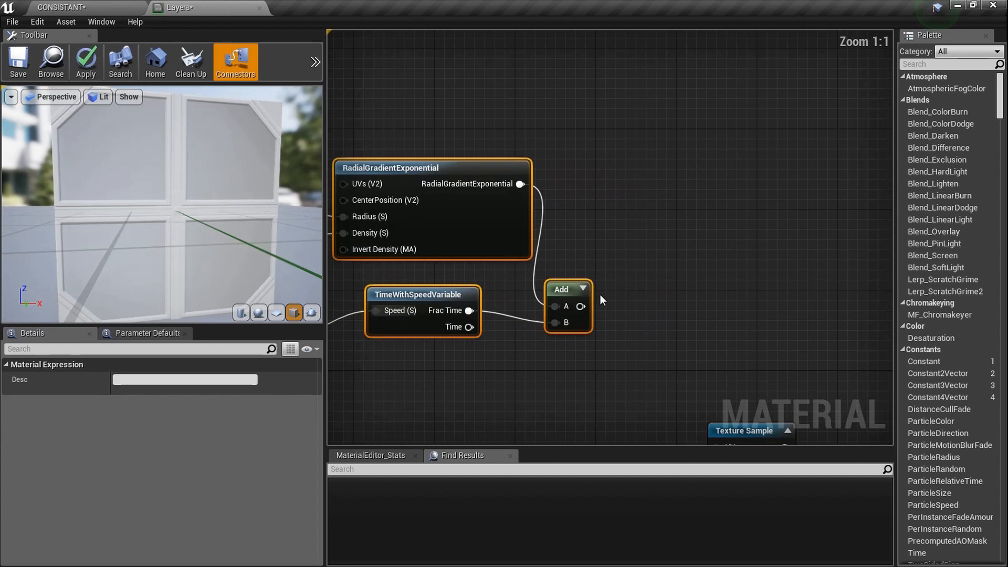
left_click_drag(580, 307, 648, 308)
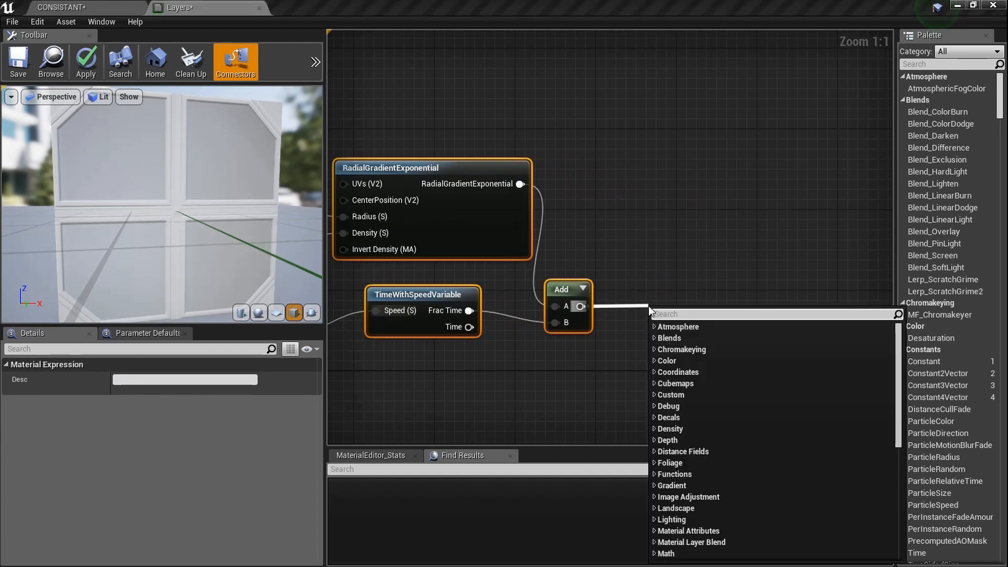
type("sine")
key("Return")
right_click_drag(656, 305, 540, 241)
scroll(661, 302, "up", 5, "ctrl")
scroll(576, 291, "down", 6)
left_click(574, 287)
scroll(616, 292, "down", 2)
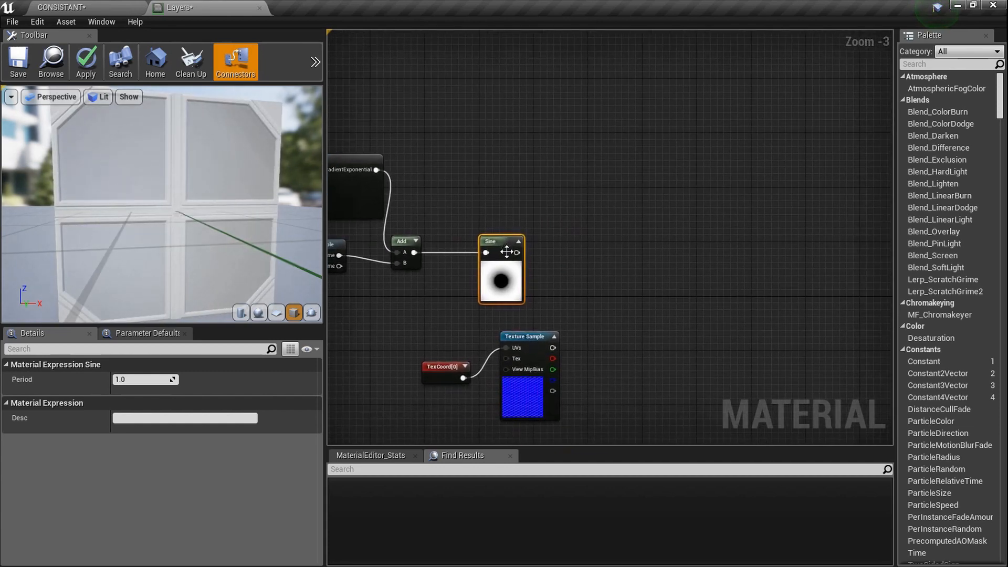
Start previewing the Sine node and examine the animated pulse on the preview cube.
right_click(487, 251)
right_click(507, 243)
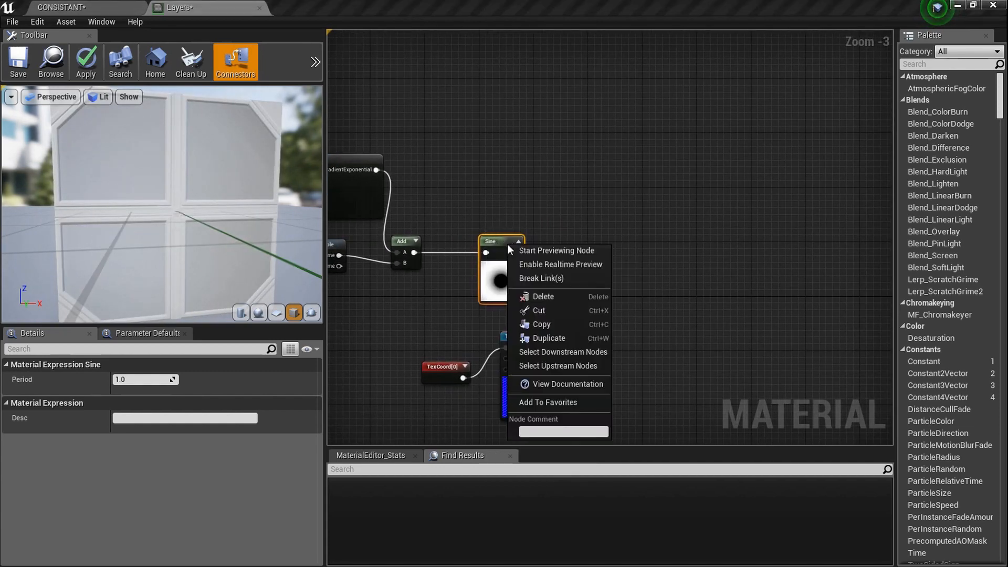
left_click(537, 250)
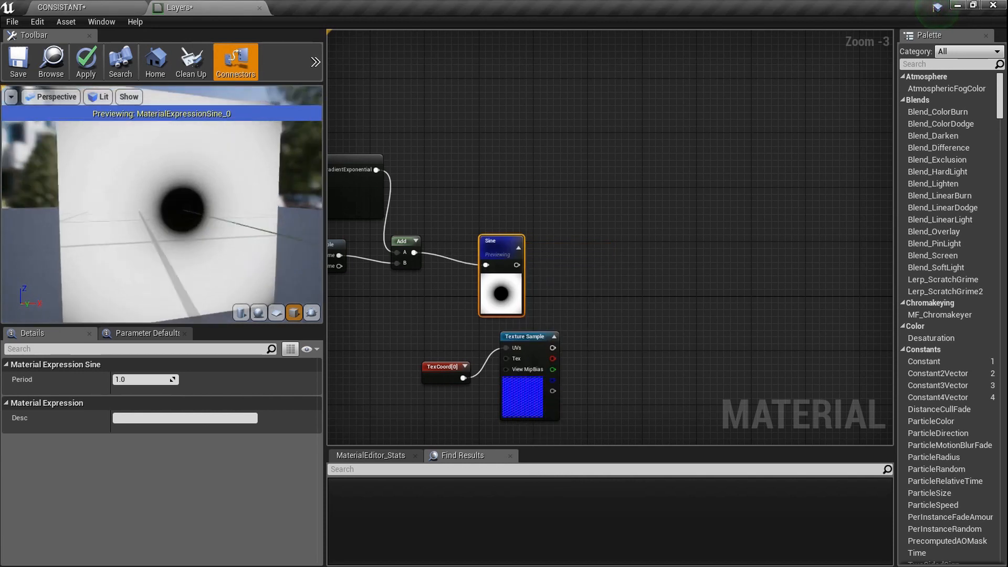
right_click_drag(225, 210, 226, 232)
left_click_drag(225, 232, 251, 230)
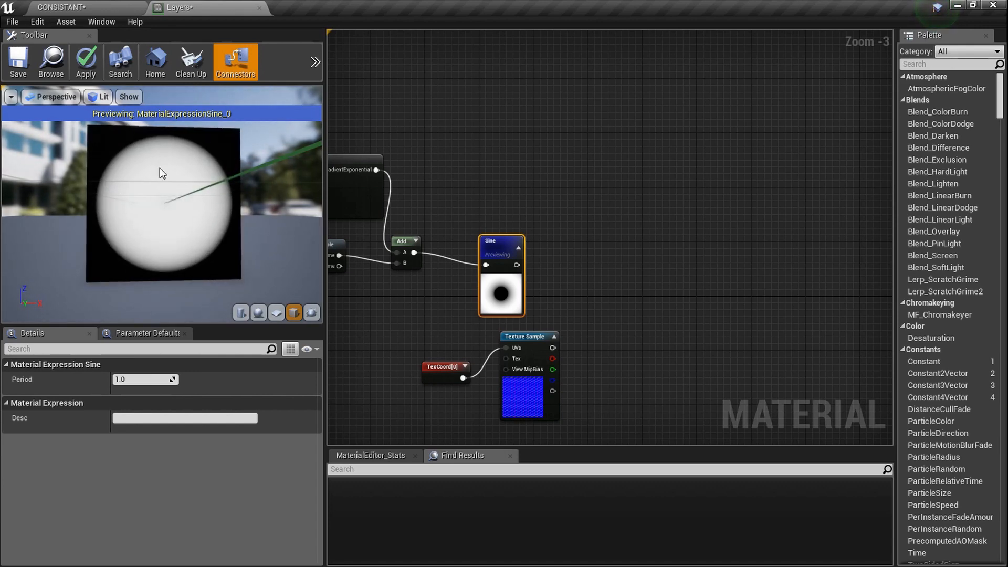
Add a Power node with the Sine output connected to its Base input and position it beside the Sine node.
scroll(534, 248, "up", 4)
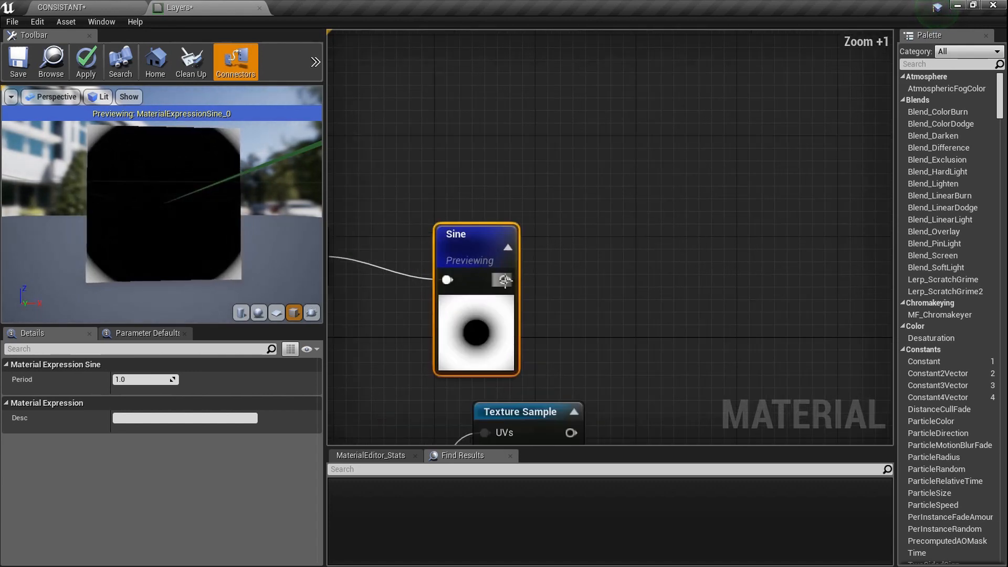
left_click_drag(504, 280, 569, 273)
type("power")
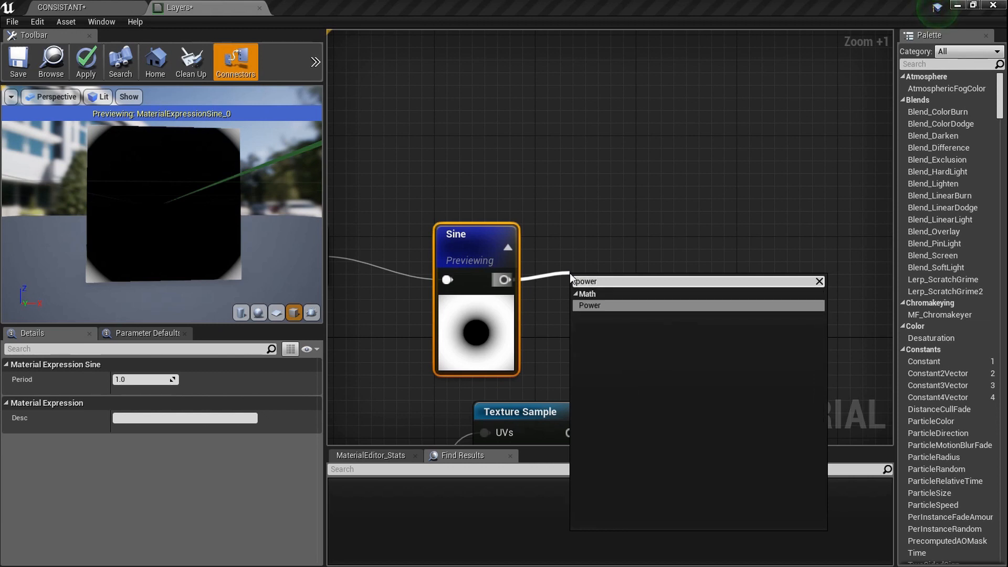
key("Return")
left_click_drag(604, 269, 636, 237)
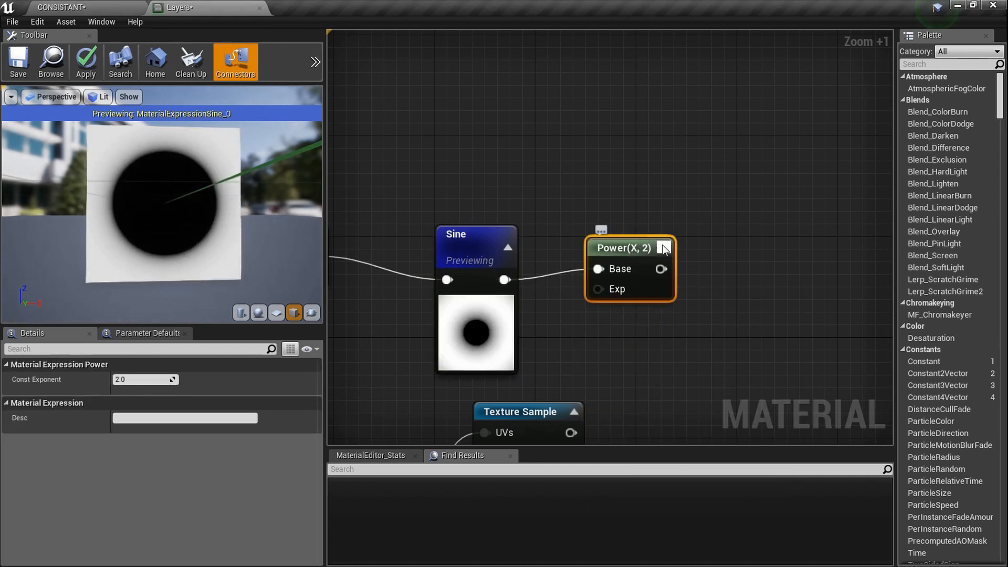
Expand the Power node's preview and set its Const Exponent to 150.
left_click(156, 380)
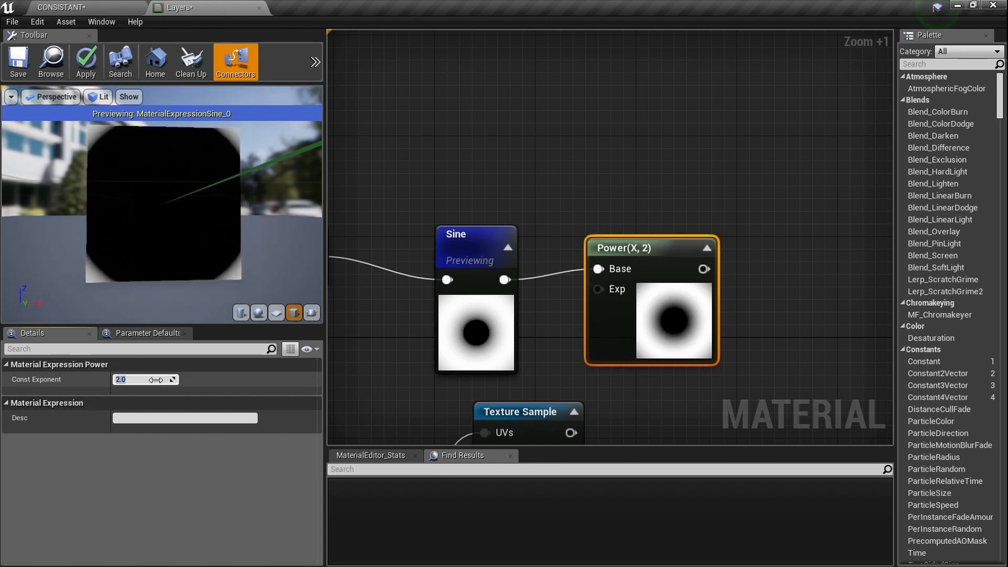
type("150")
key("Return")
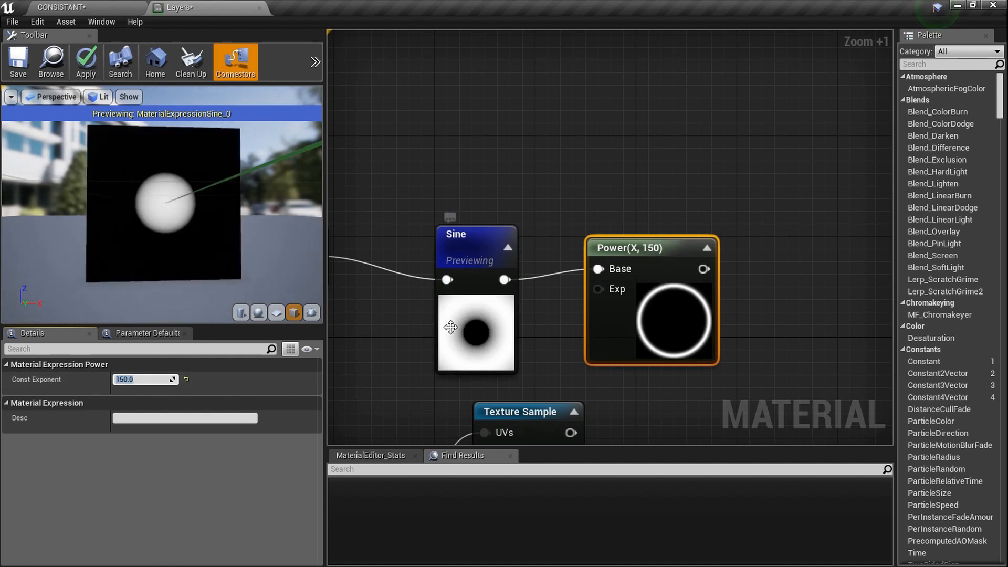
Set the Sine node's Period to 0.5.
left_click(477, 328)
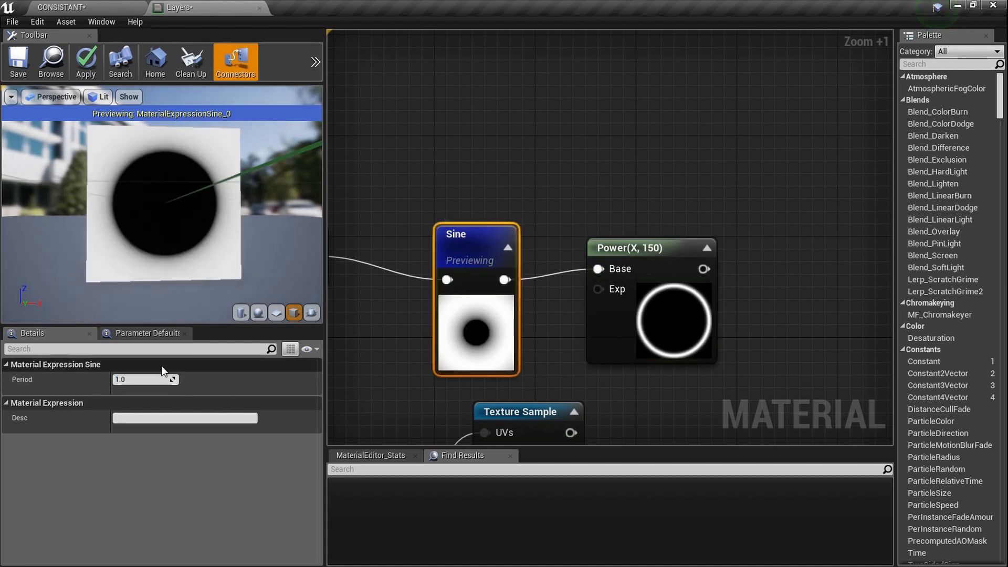
left_click(142, 381)
type("0.5")
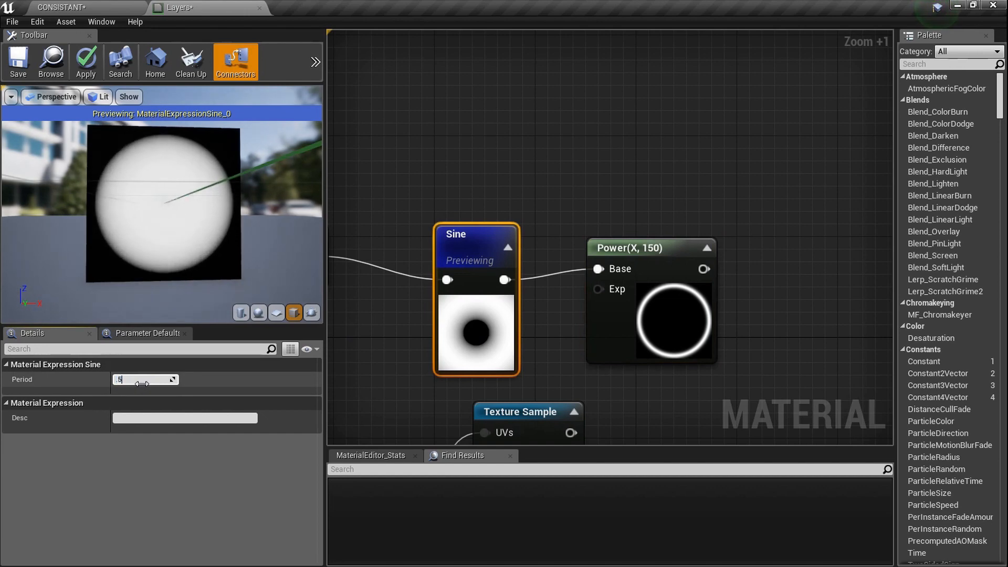
key("Return")
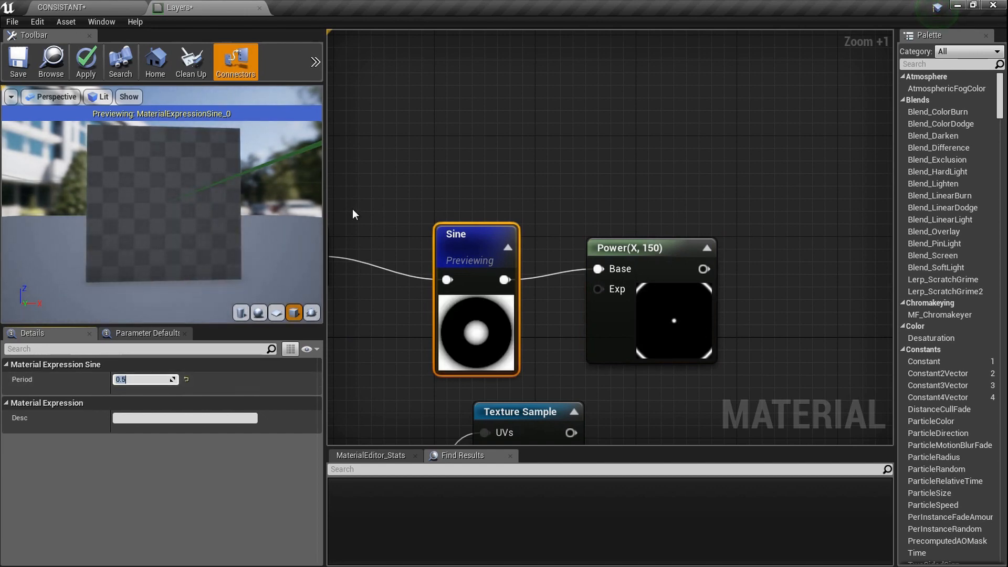
Stop previewing the Sine node, start previewing the Power node instead, and examine its animated ring on the preview cube.
scroll(373, 218, "down", 3)
scroll(432, 225, "up", 3)
scroll(430, 263, "up", 2)
right_click(431, 262)
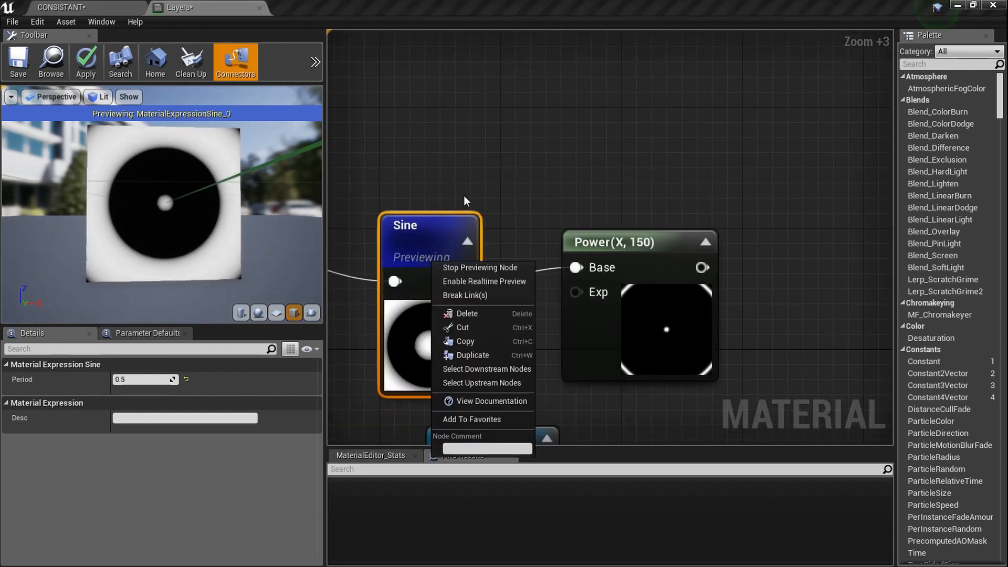
left_click(503, 267)
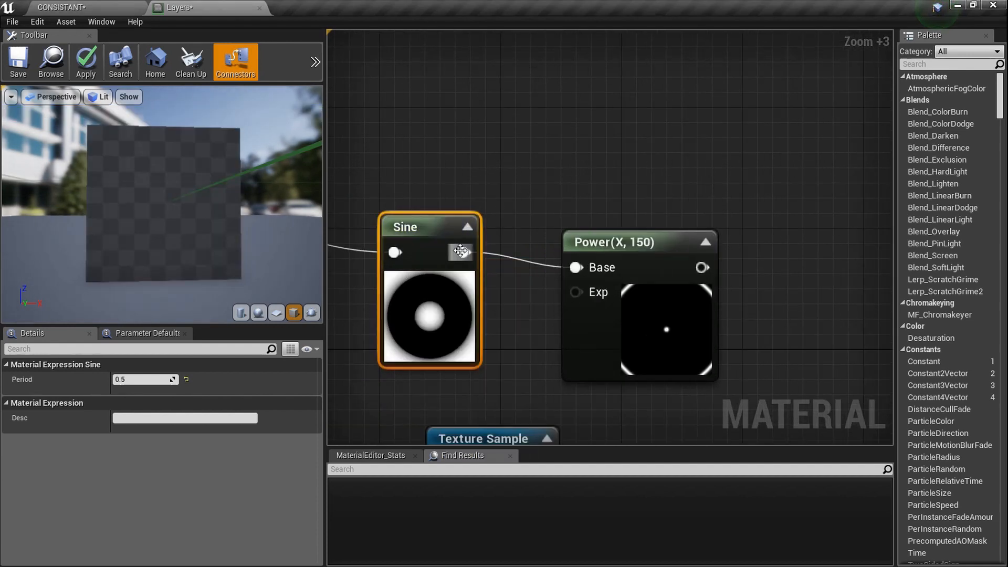
right_click(617, 242)
left_click(666, 245)
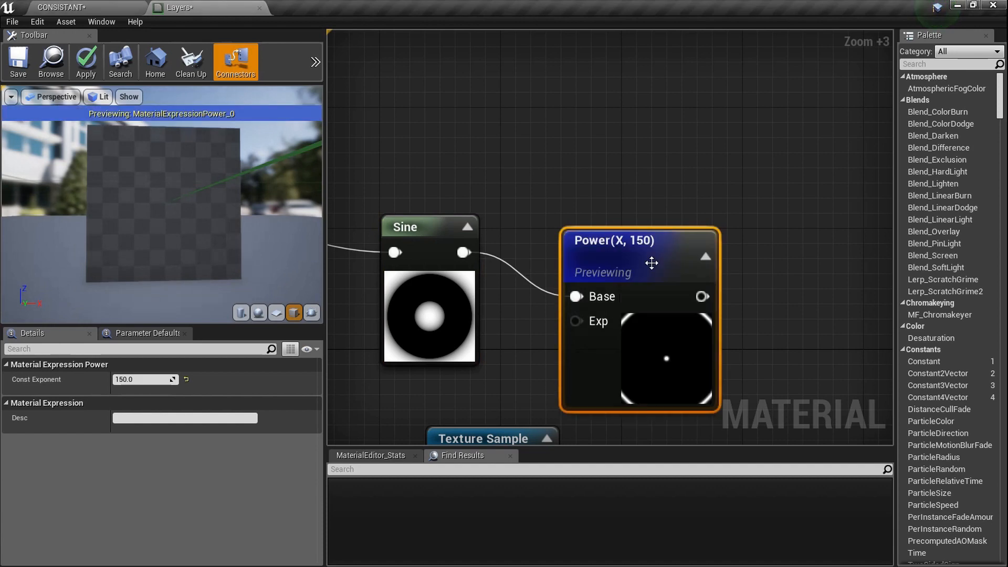
scroll(648, 261, "down", 2)
scroll(246, 246, "down", 2)
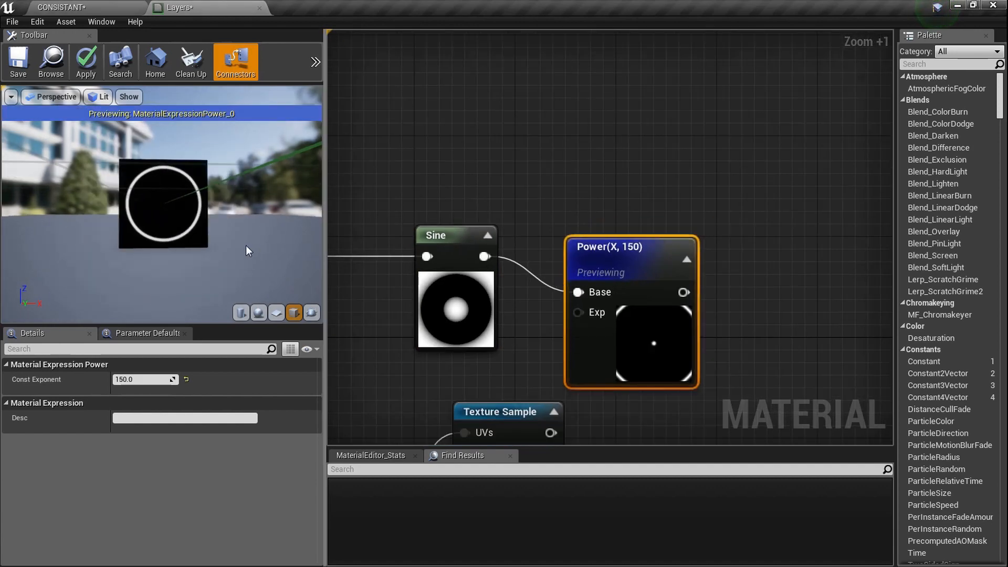
Select the Sine and Power nodes together and move them slightly up, clear of the Texture Sample below.
scroll(617, 271, "down", 3)
left_click_drag(774, 233, 569, 301)
left_click_drag(570, 302, 562, 272)
right_click_drag(508, 288, 410, 286)
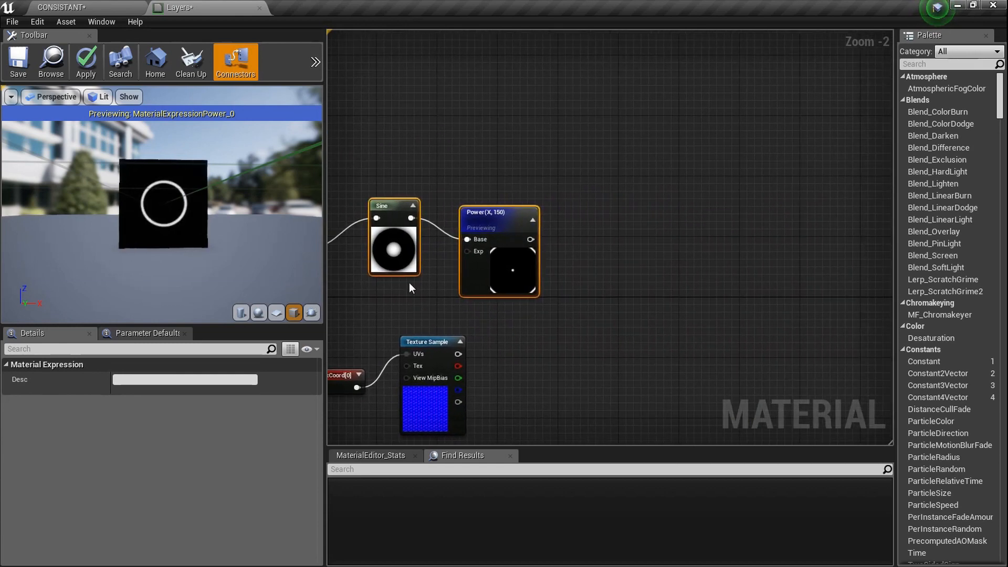
Add a Lerp node beside the Power node and connect the Power output to its Alpha input.
left_click(579, 252)
scroll(578, 252, "up", 2)
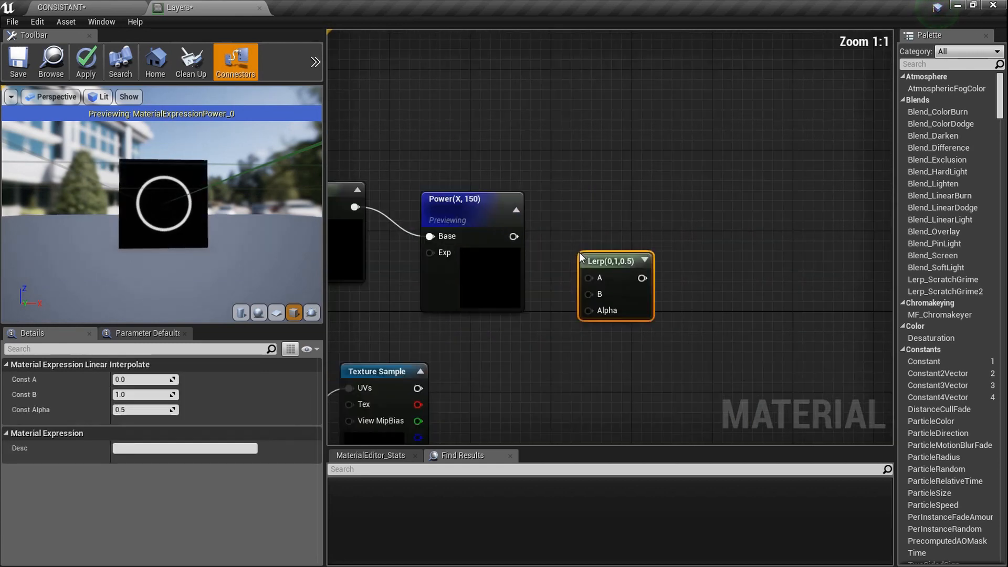
scroll(562, 238, "up", 4)
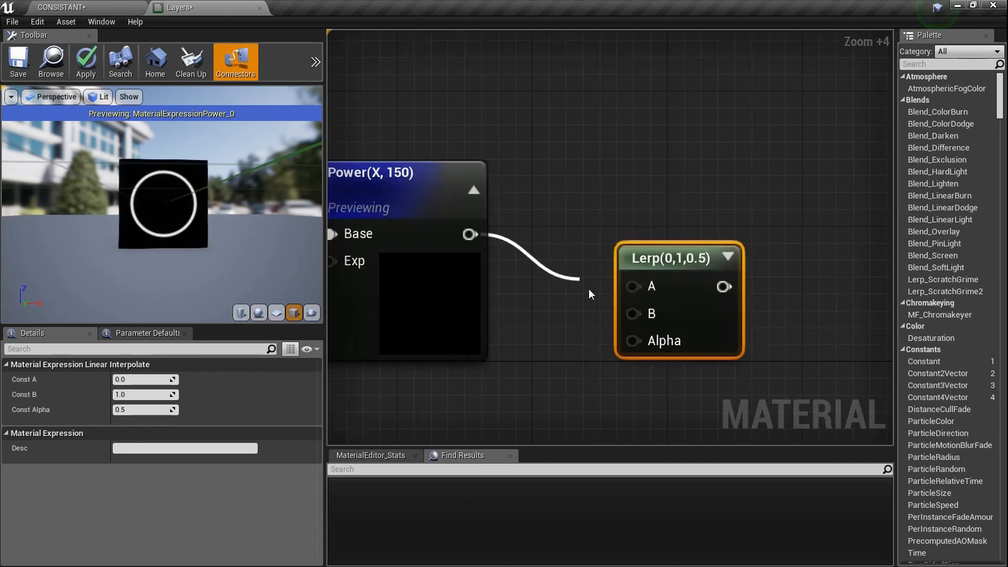
left_click_drag(643, 345, 643, 346)
Move the TexCoord node and its normal map Texture Sample together to just below the Power node.
scroll(608, 325, "down", 5)
right_click_drag(588, 344, 616, 238)
scroll(578, 235, "down", 2)
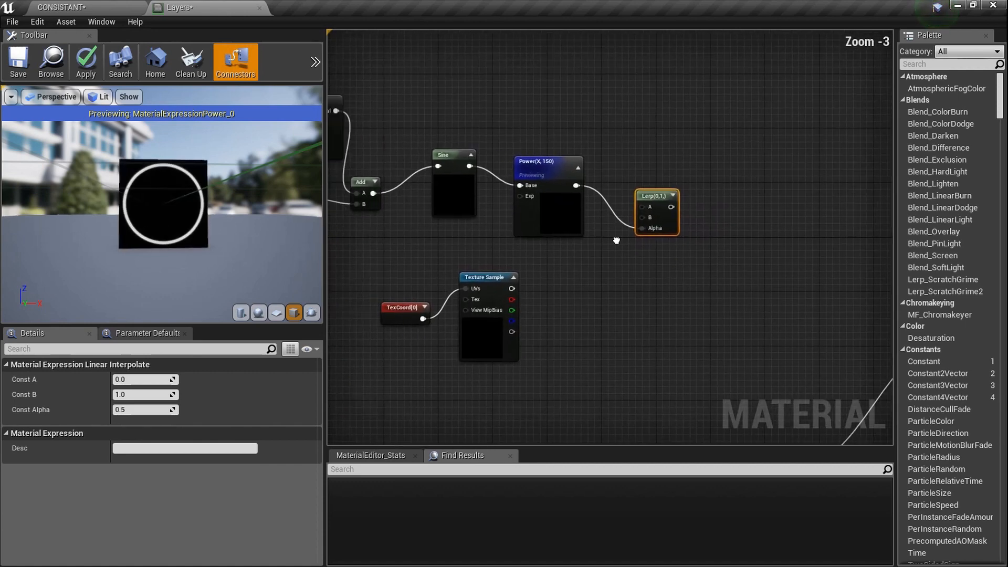
scroll(557, 284, "up", 3)
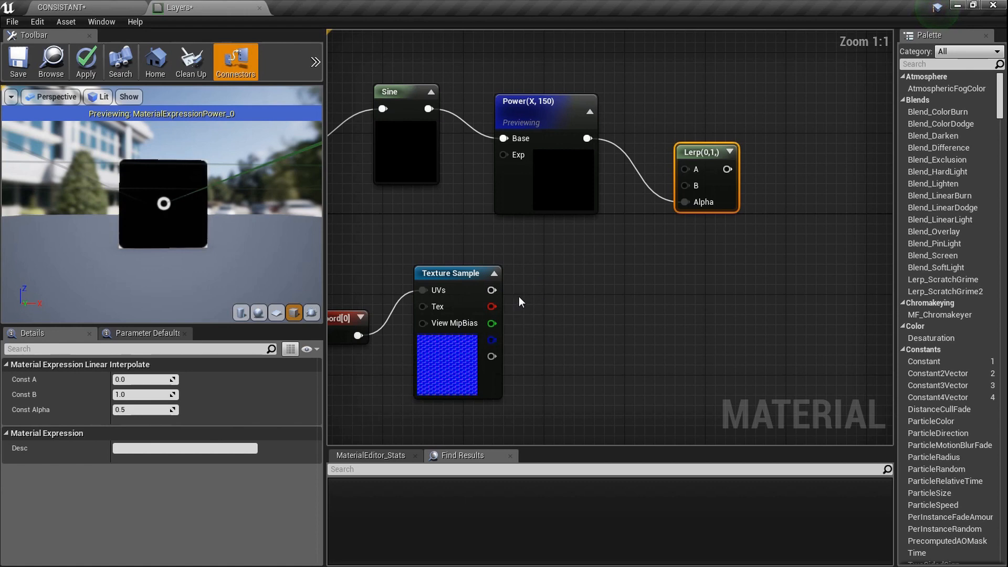
left_click_drag(568, 344, 356, 328)
left_click_drag(469, 274, 558, 254)
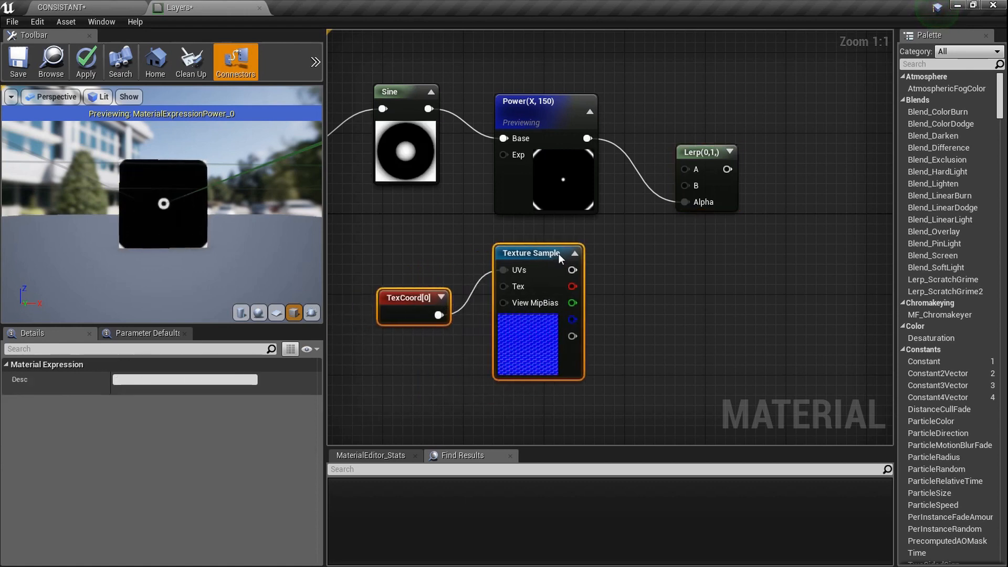
Connect the normal map Texture Sample's RGB output to the new Lerp's A input and expand the Lerp's preview.
right_click_drag(593, 218, 576, 223)
scroll(567, 263, "up", 2)
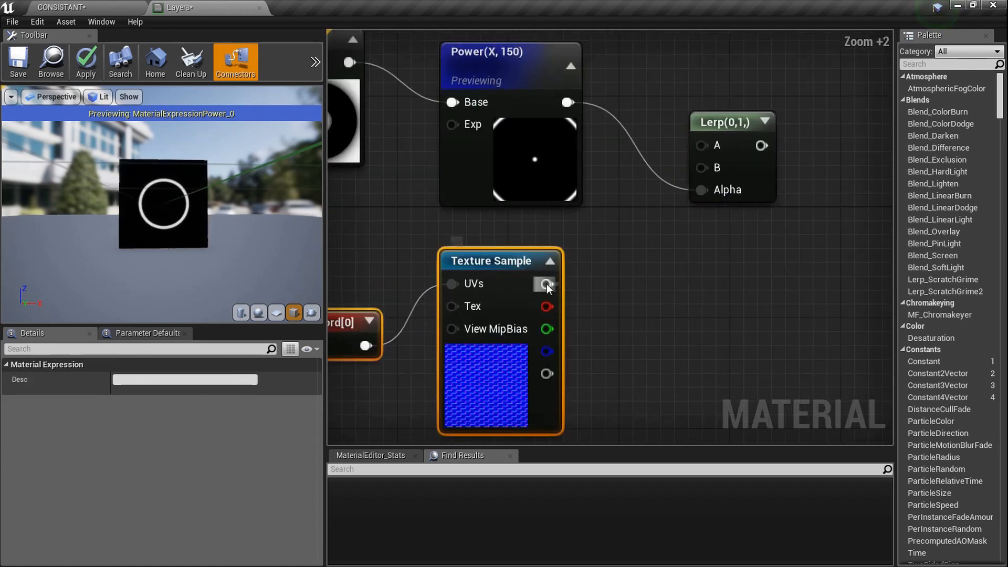
left_click_drag(699, 150, 698, 150)
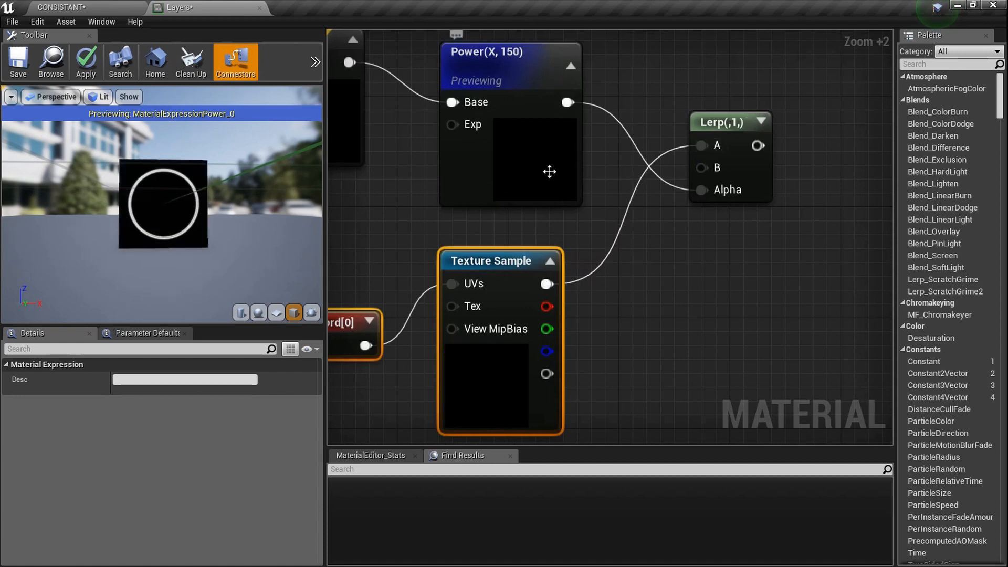
left_click(760, 125)
scroll(760, 135, "up", 3)
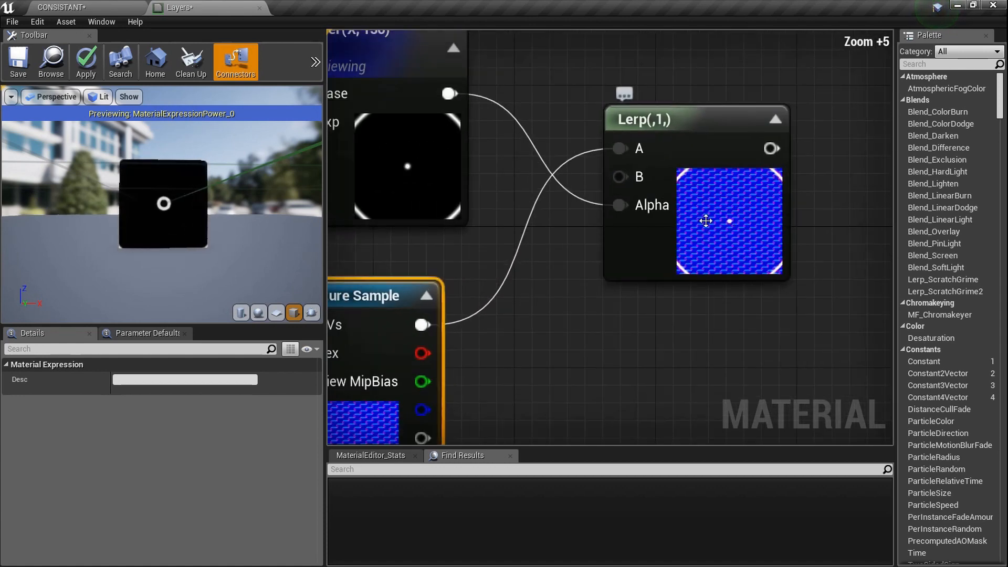
Add a Constant3Vector node below the normal map Texture Sample and set its B value to 1.
scroll(715, 224, "down", 3)
right_click_drag(486, 316, 512, 306)
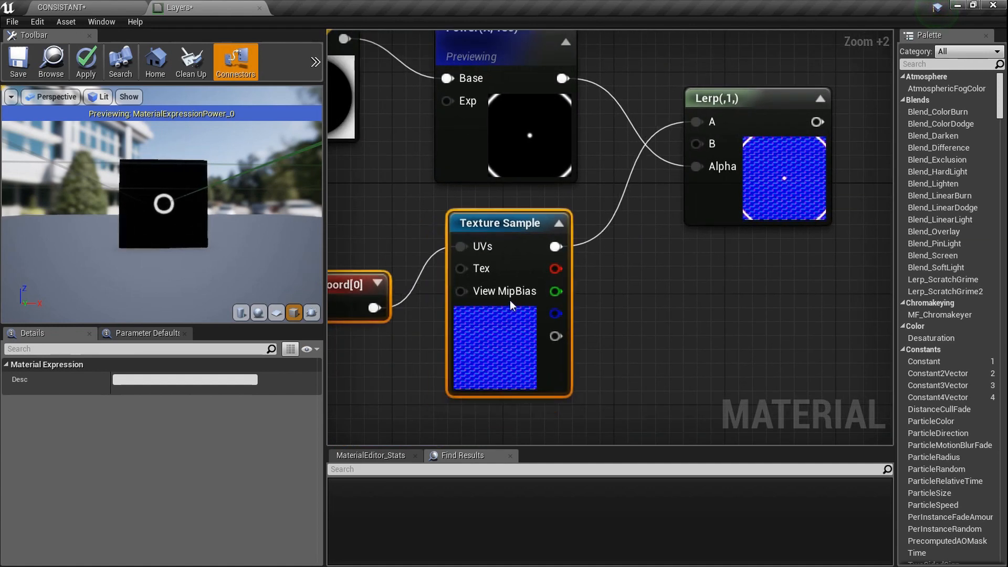
scroll(539, 272, "down", 3)
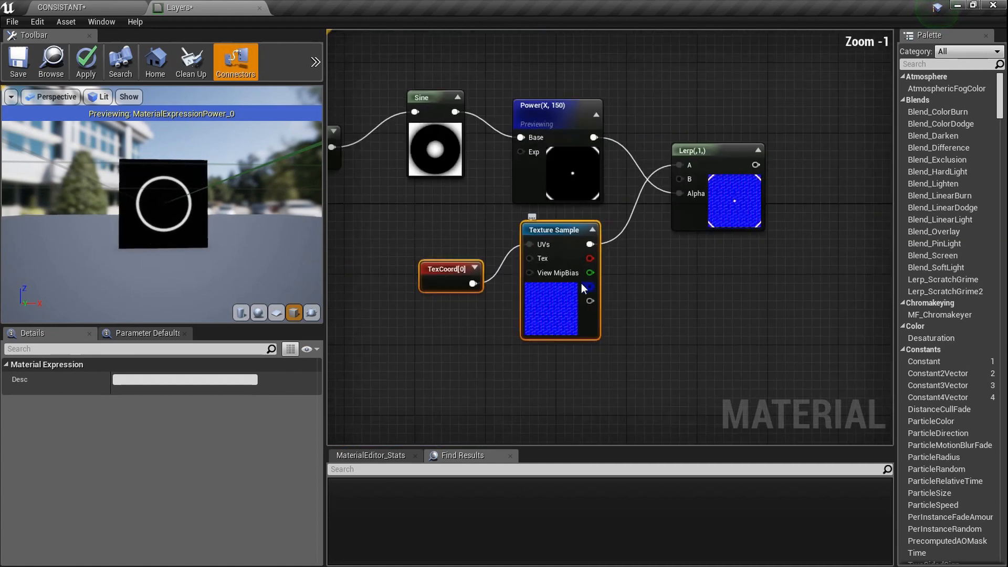
left_click(514, 291)
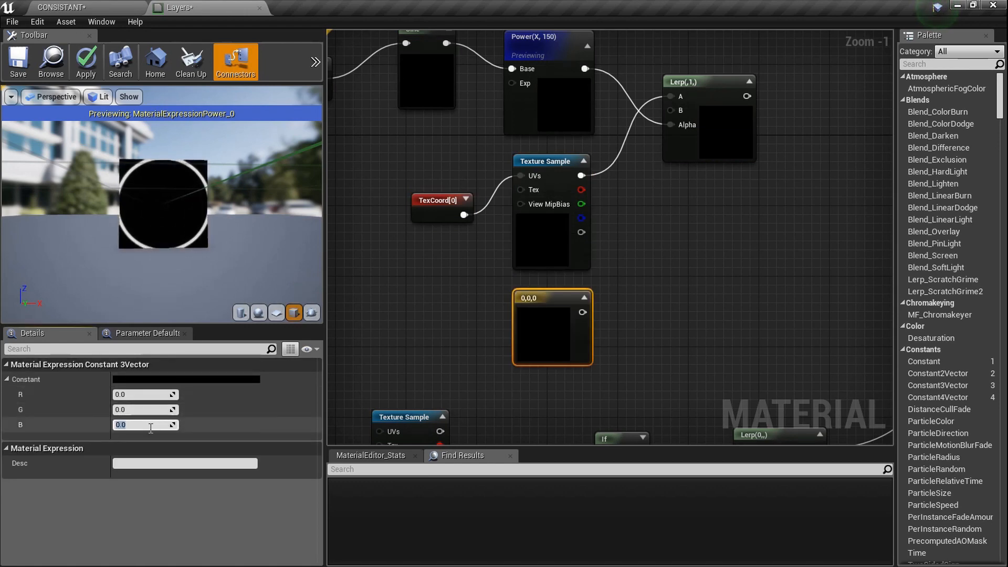
scroll(509, 318, "up", 3)
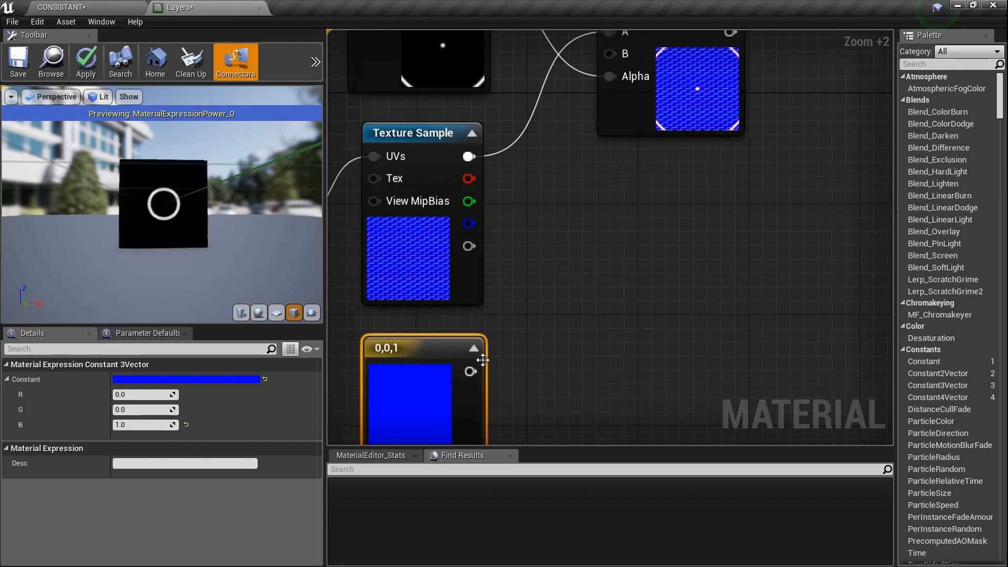
Connect the 0,0,1 vector's output to the new Lerp's B input and check the Lerp's preview.
right_click_drag(494, 366, 510, 386)
left_click_drag(486, 392, 630, 77)
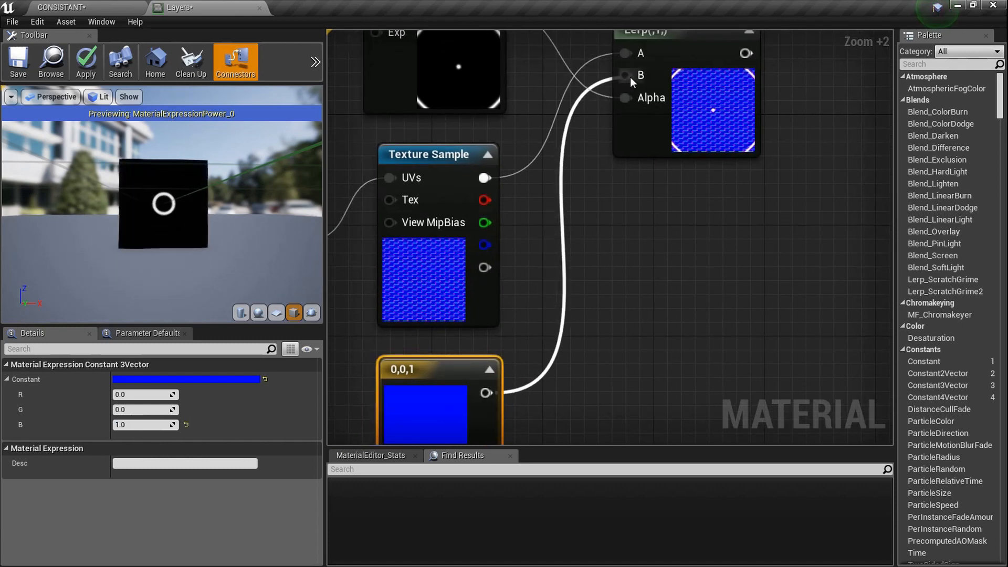
scroll(633, 79, "down", 2)
right_click_drag(638, 210, 570, 265)
scroll(596, 240, "up", 7)
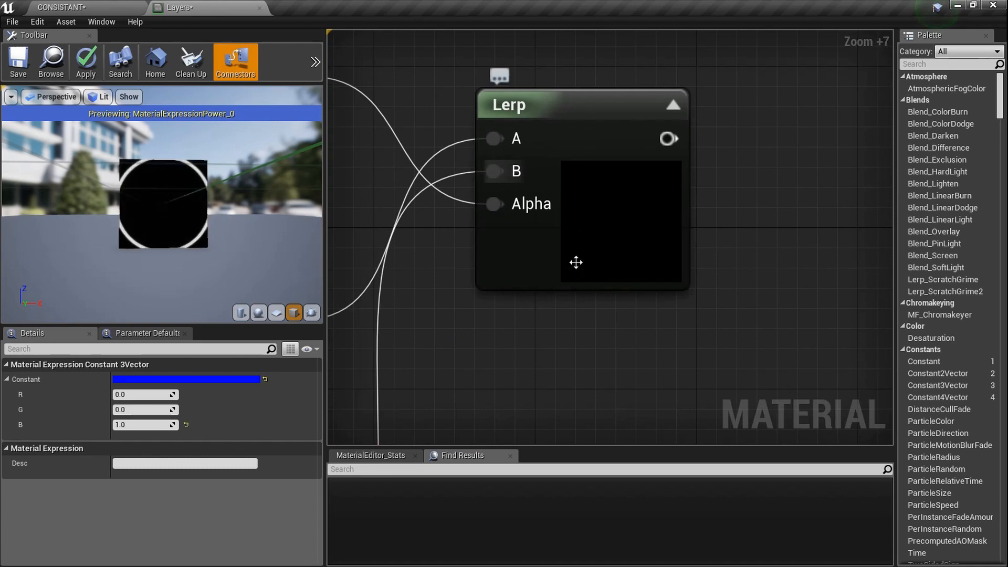
Connect the new Lerp's output to the A input of the lower height-masked Lerp.
scroll(628, 260, "down", 11)
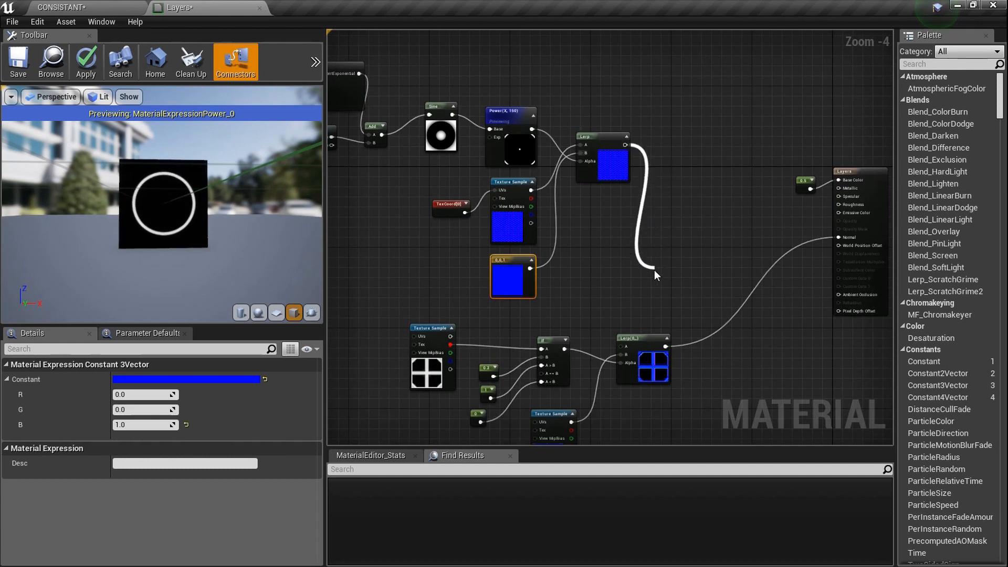
left_click_drag(622, 345, 509, 238, "ctrl")
left_click_drag(643, 340, 619, 348, "ctrl")
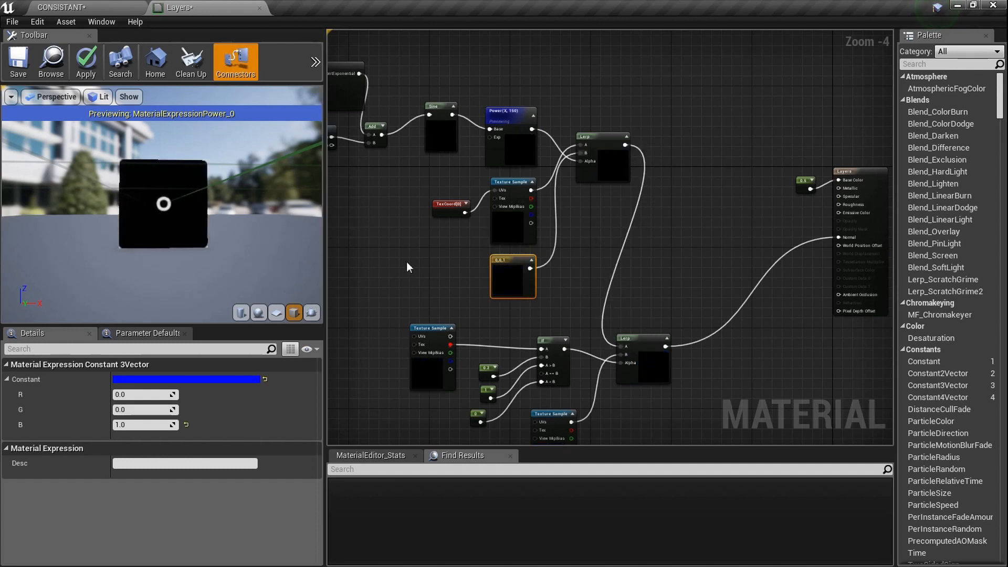
Stop previewing the Power node and inspect the full material up close on the preview cube.
right_click(523, 160)
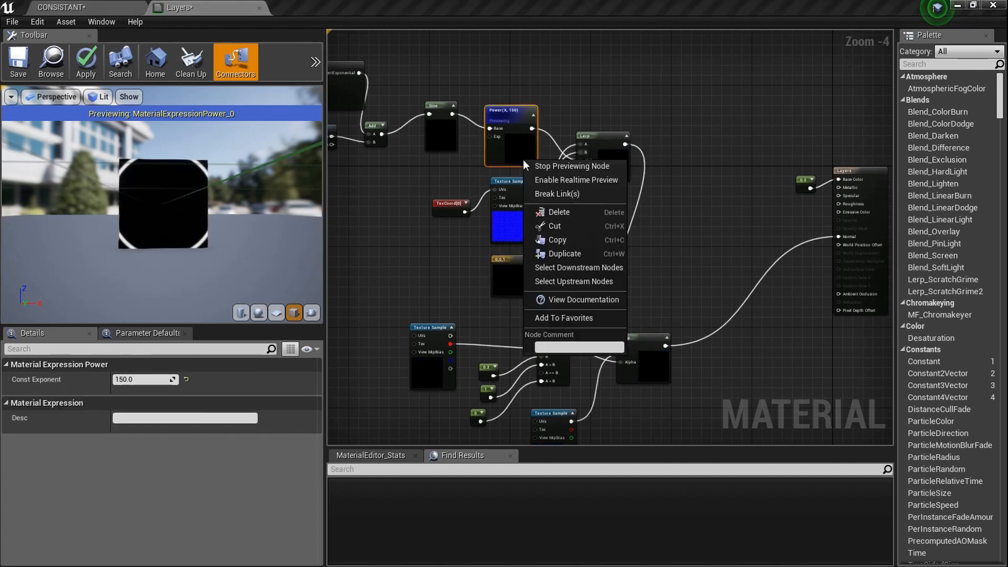
left_click(590, 171)
right_click_drag(318, 262, 317, 283)
left_click_drag(105, 210, 252, 210)
right_click_drag(252, 210, 252, 247)
Delete the 0.5 constant feeding the material's Base Color.
right_click_drag(700, 219, 616, 234)
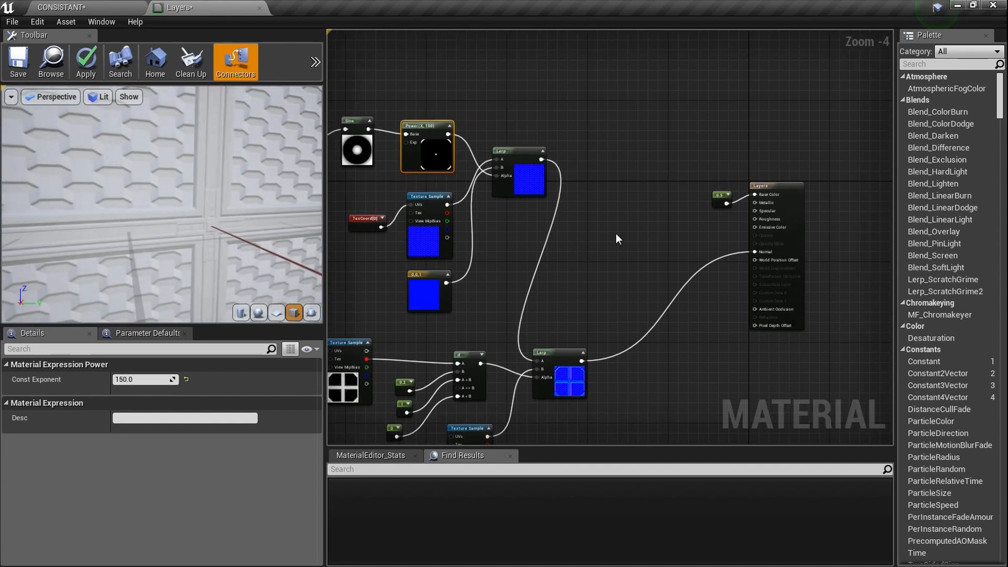
scroll(616, 235, "up", 4)
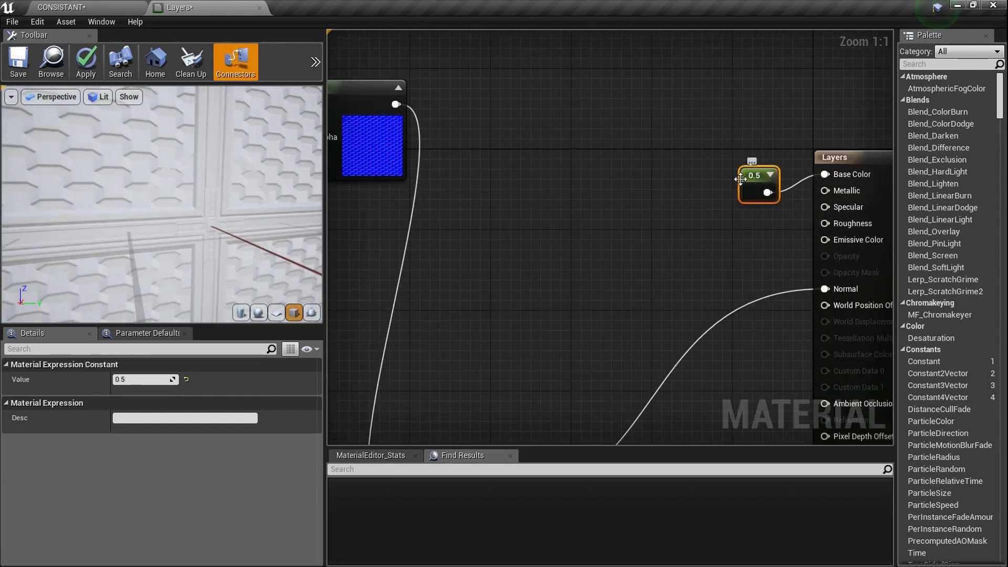
key("Delete")
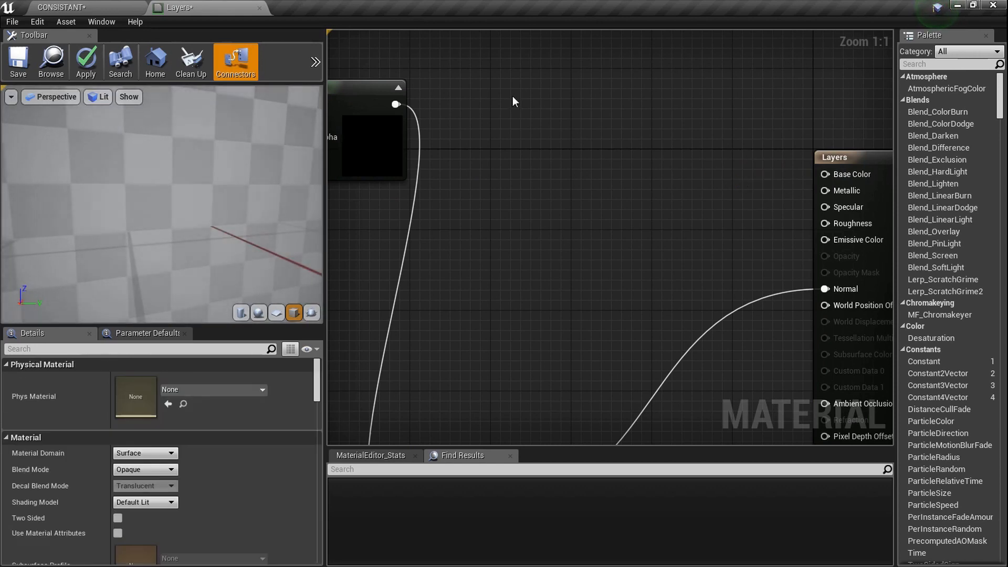
Connect the lower Lerp's output to Base Color and examine the animated normals on the preview cube's face.
scroll(525, 243, "down", 5)
scroll(525, 243, "up", 1)
scroll(525, 243, "up", 3)
left_click_drag(518, 340, 830, 128)
left_click_drag(820, 286, 825, 275)
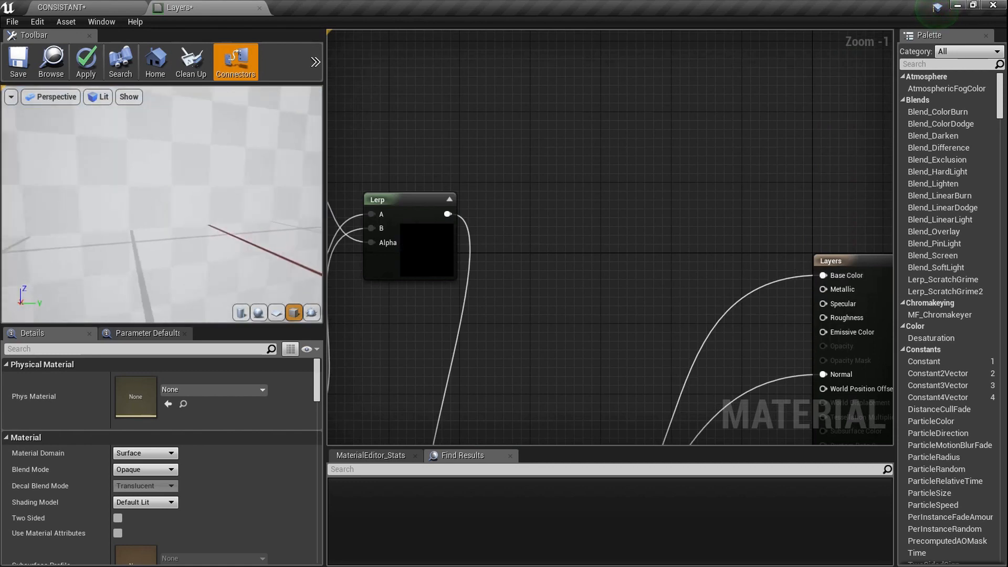
left_click_drag(102, 273, 102, 302)
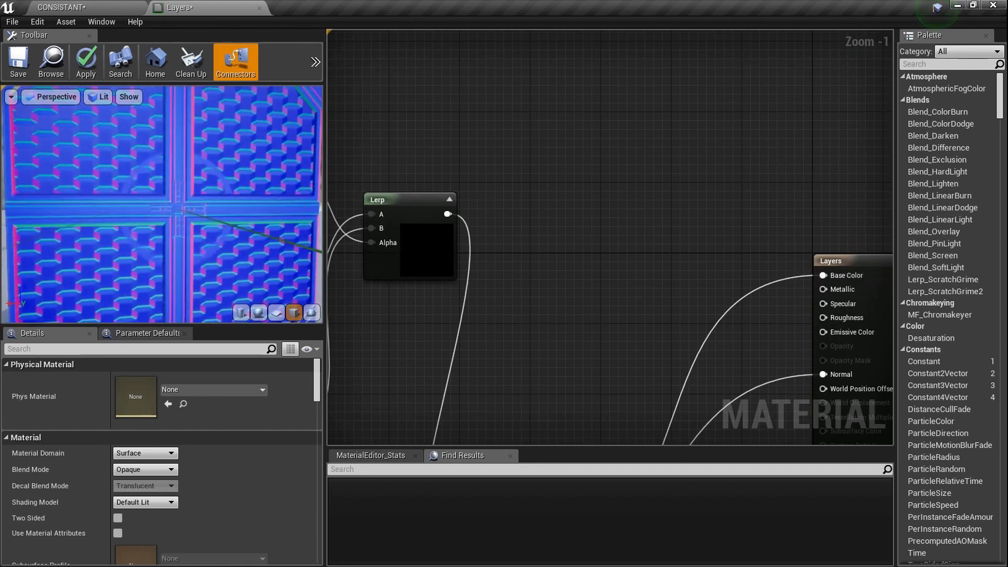
mouse_move(172, 256)
left_mouse_down()
mouse_move(172, 283)
mouse_move(172, 257)
left_mouse_up()
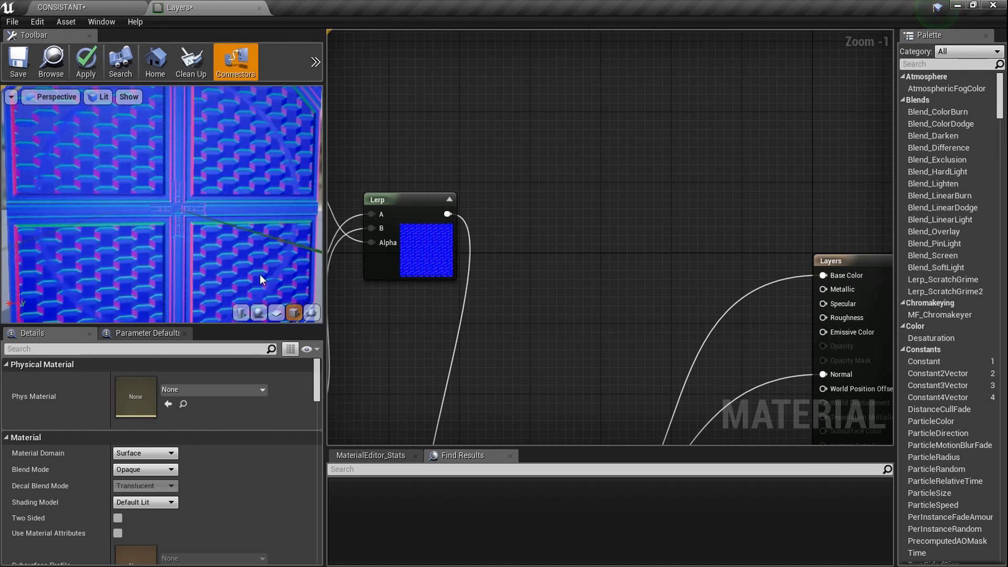
Set the Power node's Const Exponent to 125 and check the pulse on the preview cube.
right_click_drag(349, 243, 495, 249)
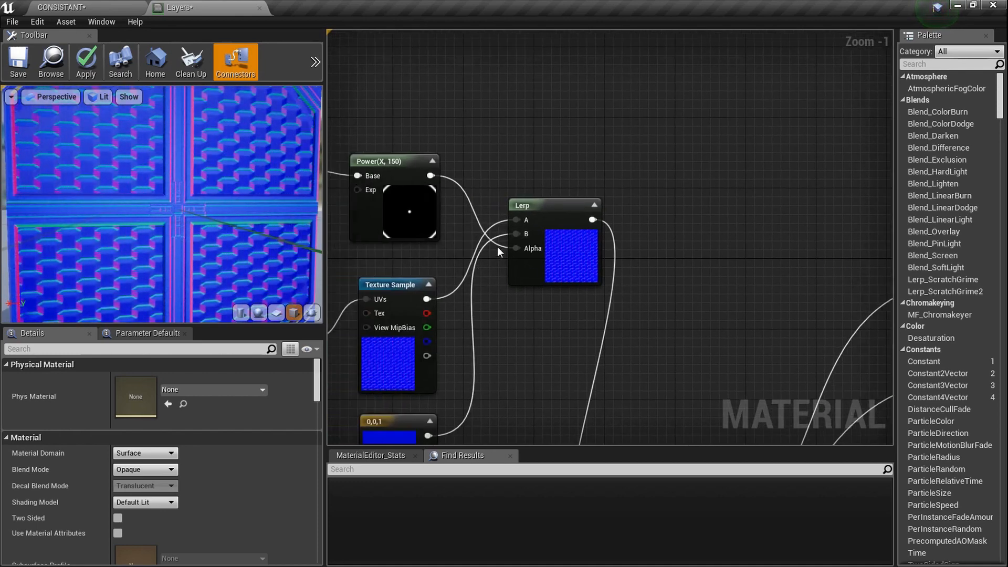
left_click(428, 223)
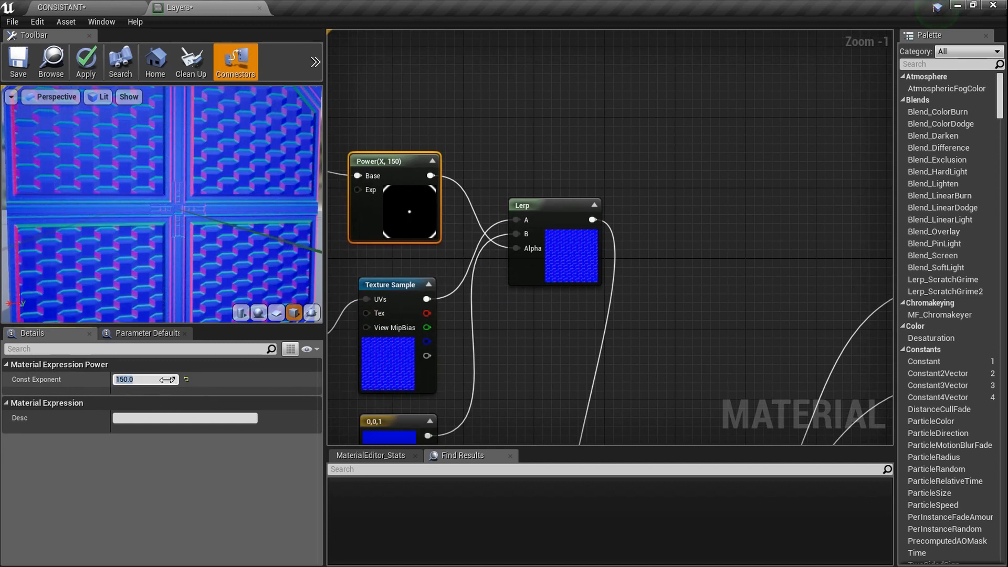
type("125")
key("Return")
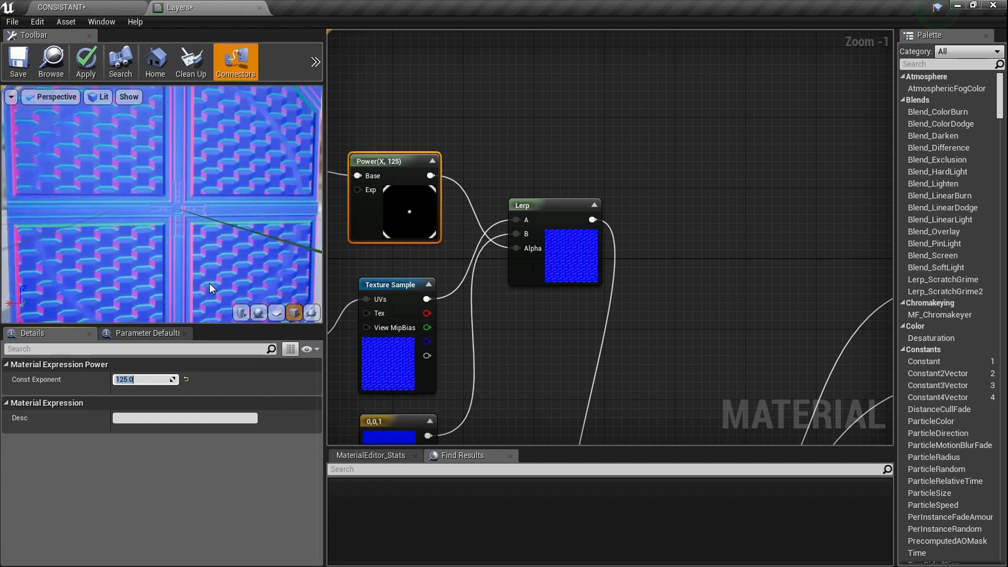
right_click_drag(213, 250, 214, 284)
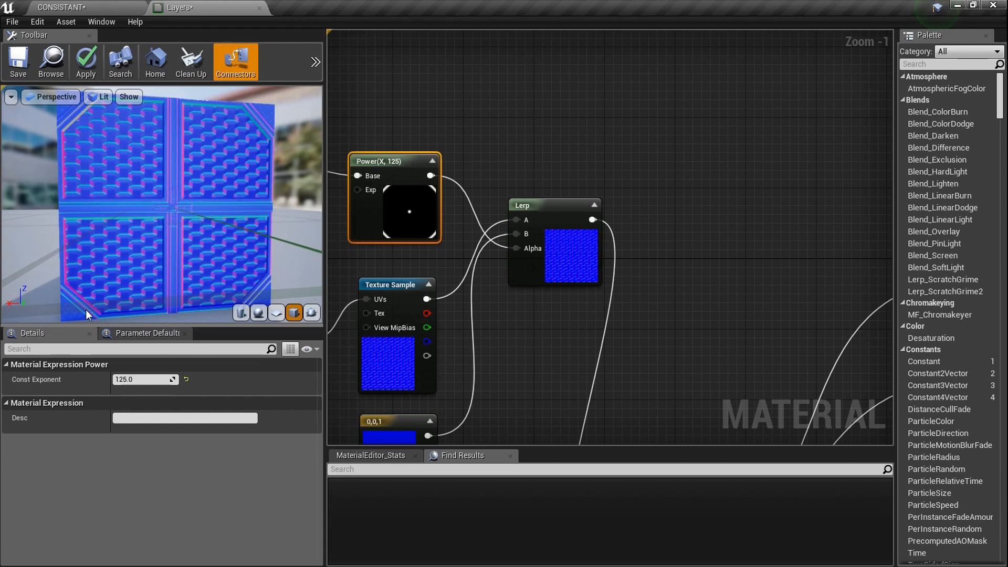
Select the whole node network feeding the material and move it down and farther from the Layers output node.
scroll(504, 259, "down", 8)
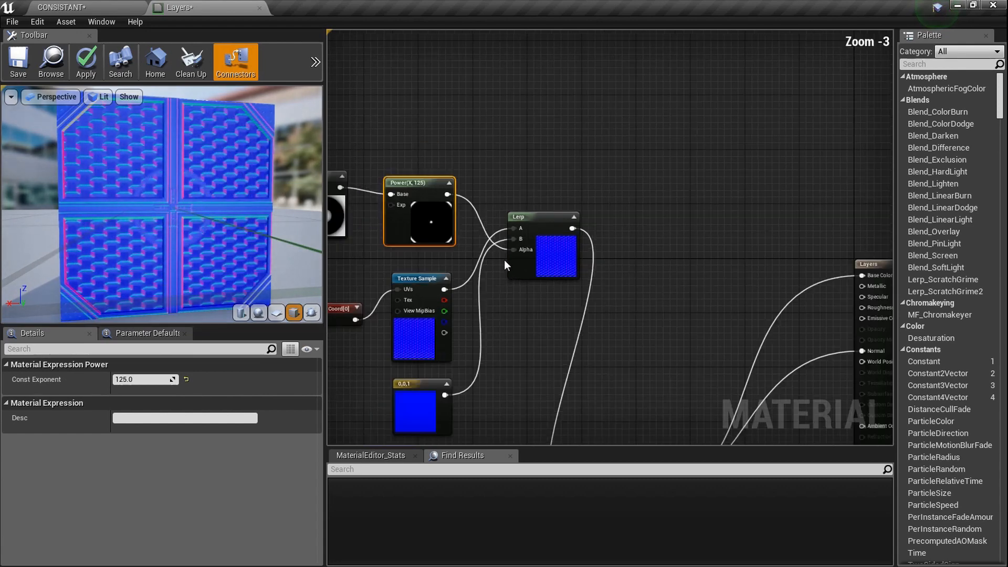
scroll(600, 273, "up", 2)
left_click_drag(621, 410, 540, 285)
left_click_drag(431, 214, 418, 210)
right_click_drag(527, 241, 578, 209)
left_click_drag(611, 219, 572, 256)
Break the connection into the Layers node's Base Color input, keeping the Normal link.
right_click_drag(701, 234, 625, 245)
scroll(630, 244, "up", 7)
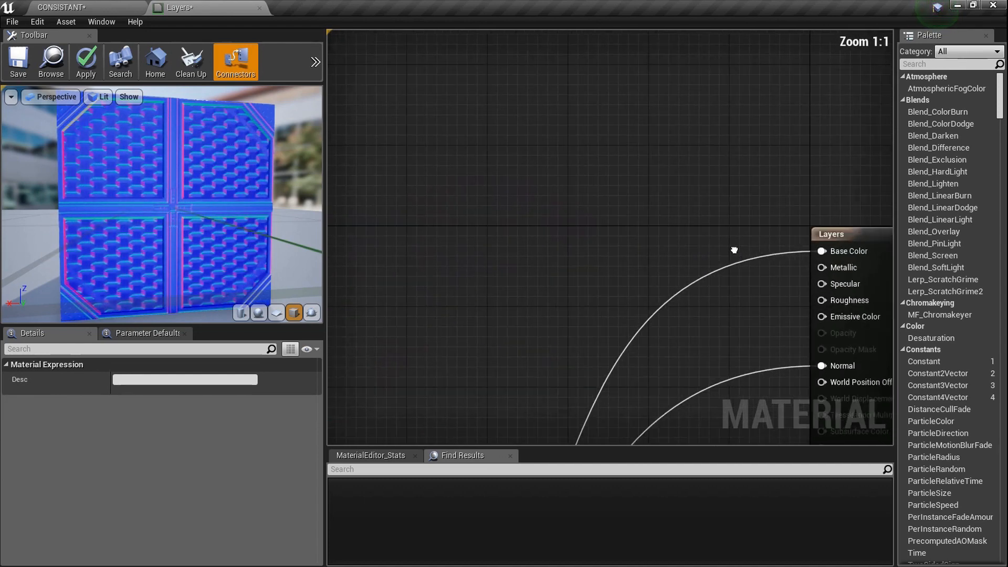
right_click_drag(734, 249, 570, 255)
left_click(655, 256, "alt")
scroll(551, 285, "down", 8)
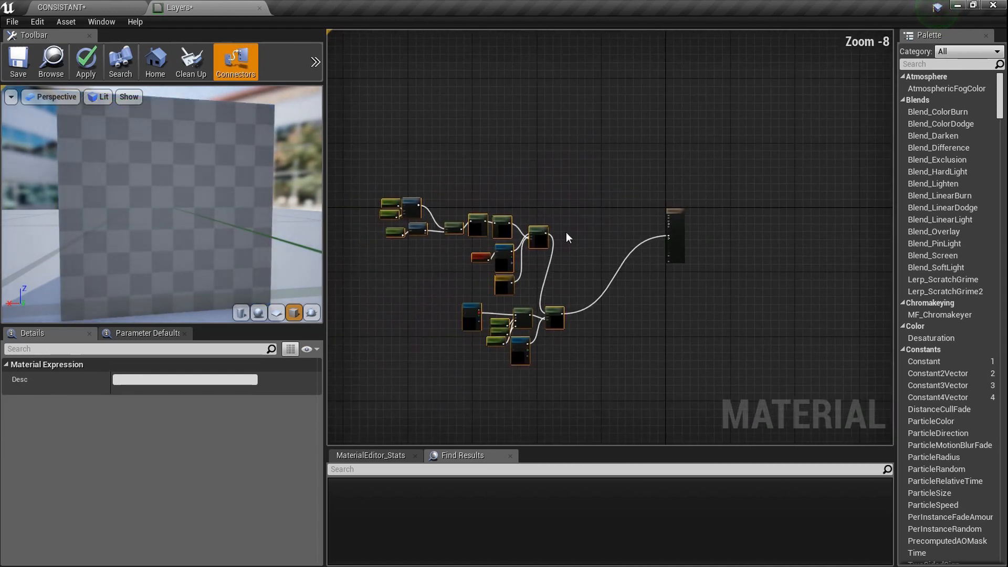
Duplicate the whole node network that feeds Normal and place the copy above the original.
left_click_drag(483, 245, 378, 195)
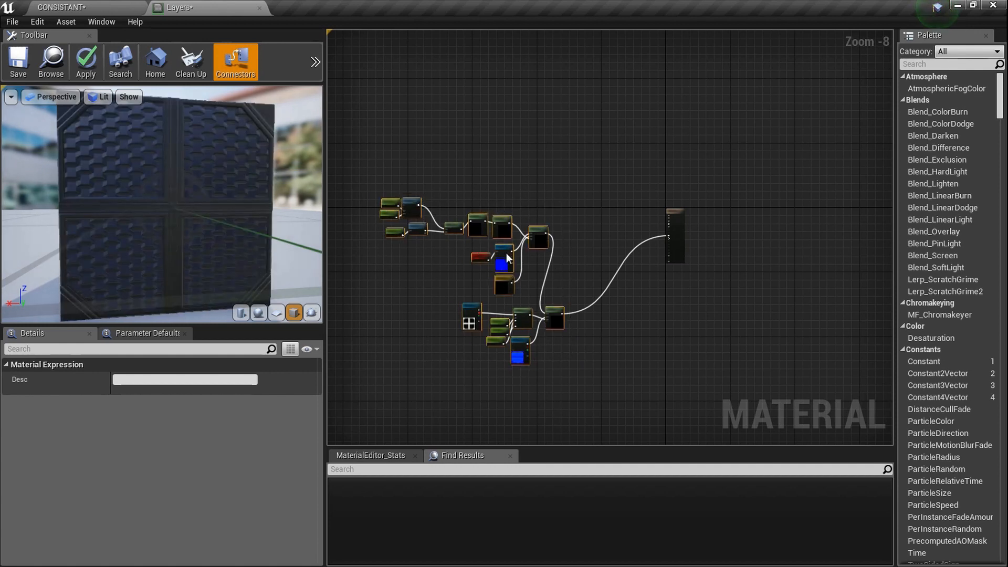
right_click_drag(509, 254, 532, 385)
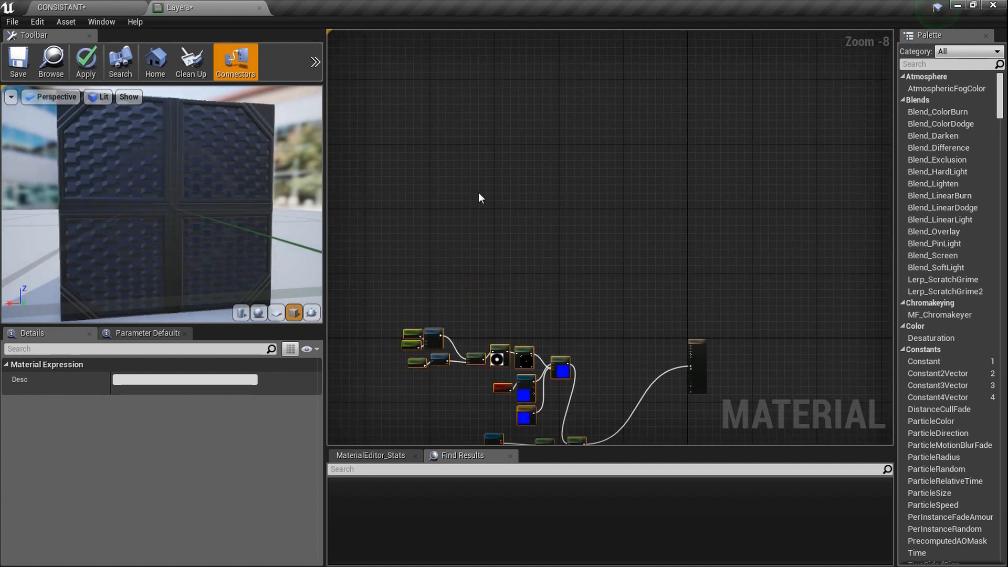
left_click(490, 185)
key("ctrl+v")
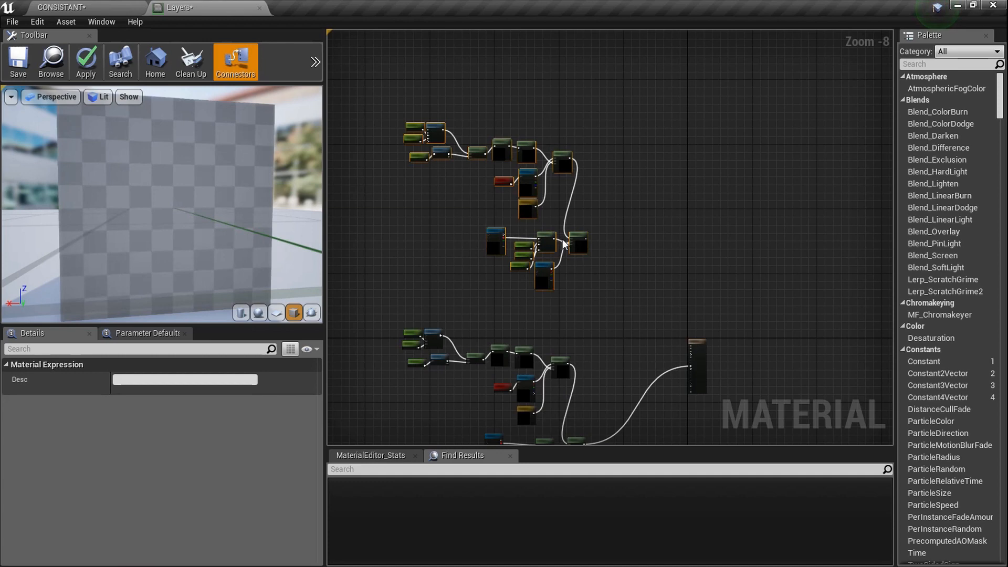
Connect the output of the copied network's final Lerp to Base Color on the Layers node.
scroll(564, 244, "up", 3)
scroll(612, 242, "up", 3)
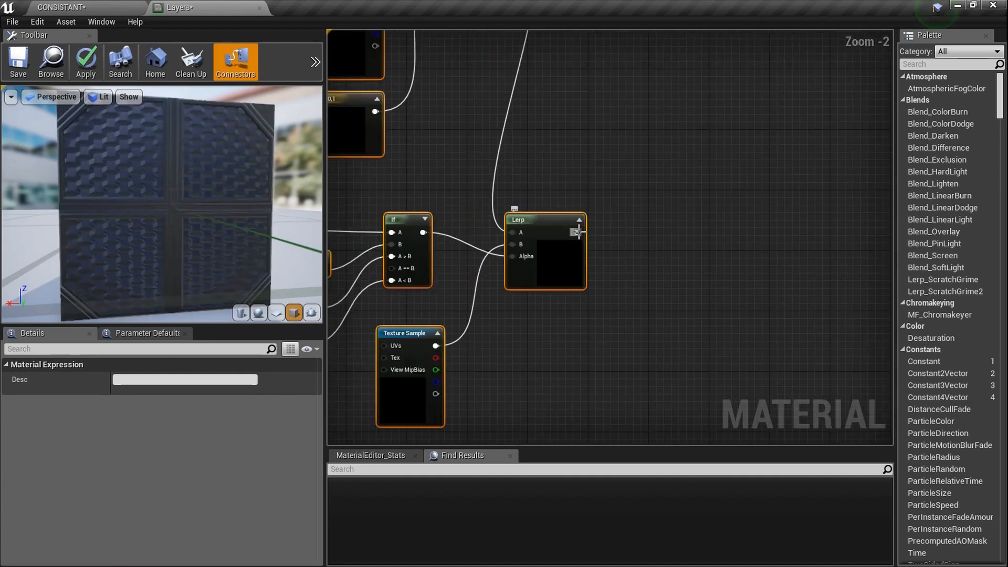
left_click_drag(581, 227, 754, 409)
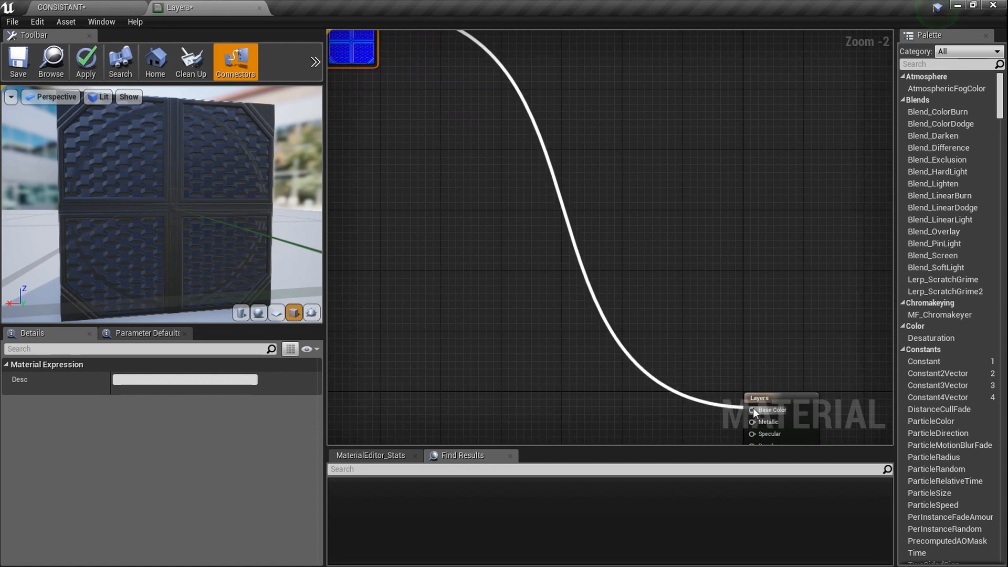
Delete the TexCoord, Texture Sample and 0,0,1 constant feeding the upper Lerp in the copied network.
right_click_drag(660, 341, 893, 440)
right_click_drag(633, 301, 615, 416)
scroll(622, 382, "down", 4)
scroll(609, 378, "up", 5)
right_click_drag(607, 375, 679, 403)
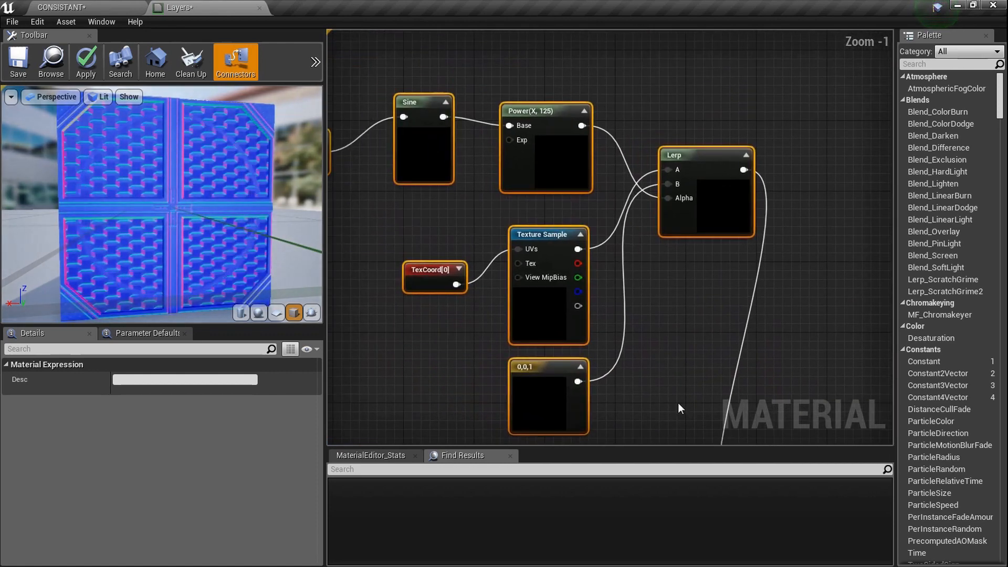
left_click_drag(621, 387, 451, 282)
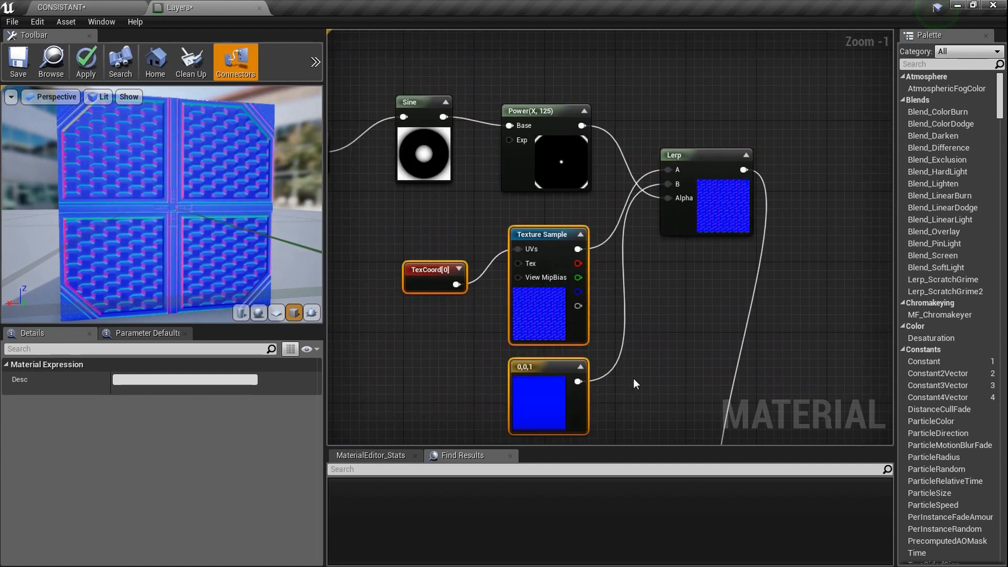
key("Delete")
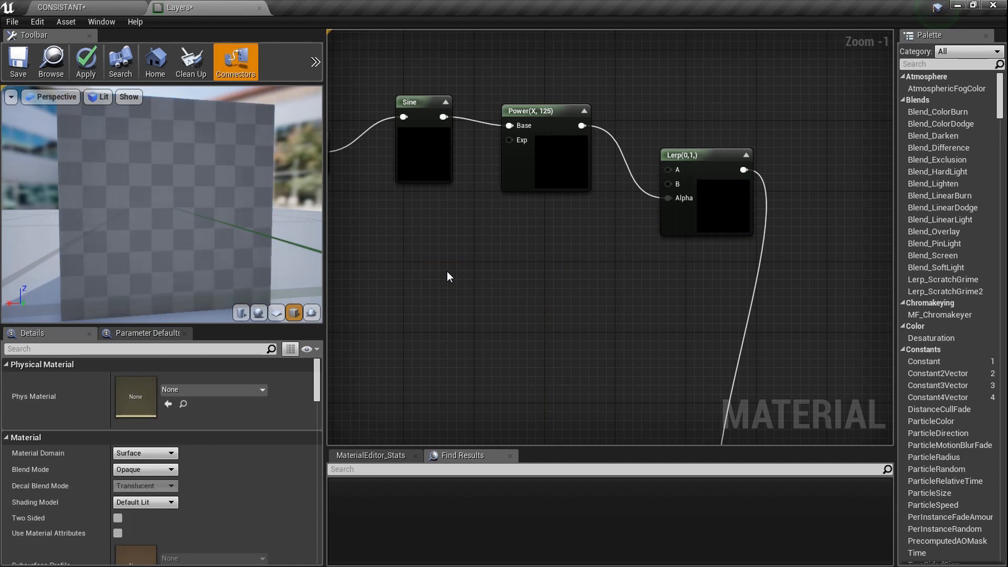
Add two Constant3Vector nodes below Power, connect one to the Lerp's A input and set its colour to dark grey, 0.026042 per channel.
left_click(522, 234)
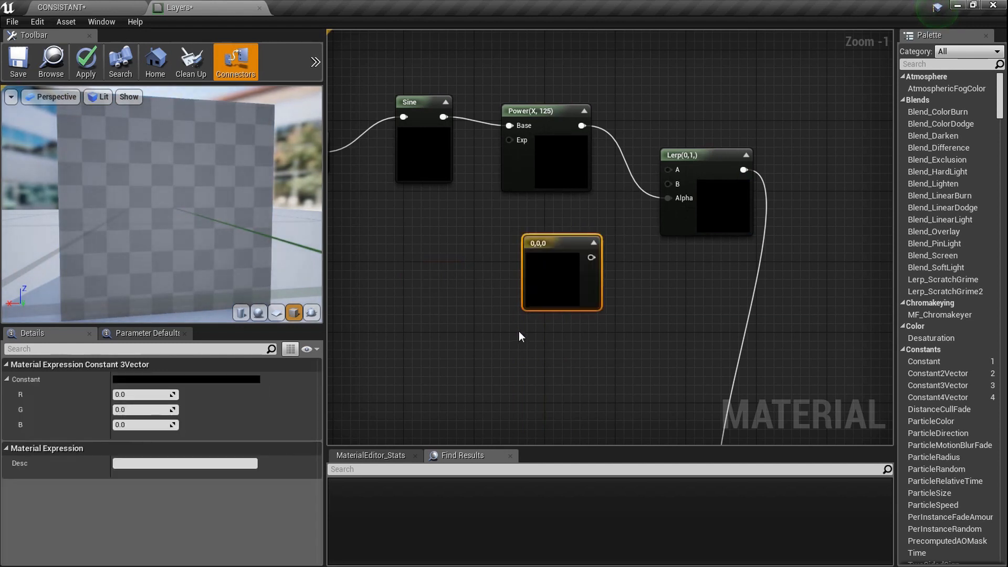
left_click(518, 331)
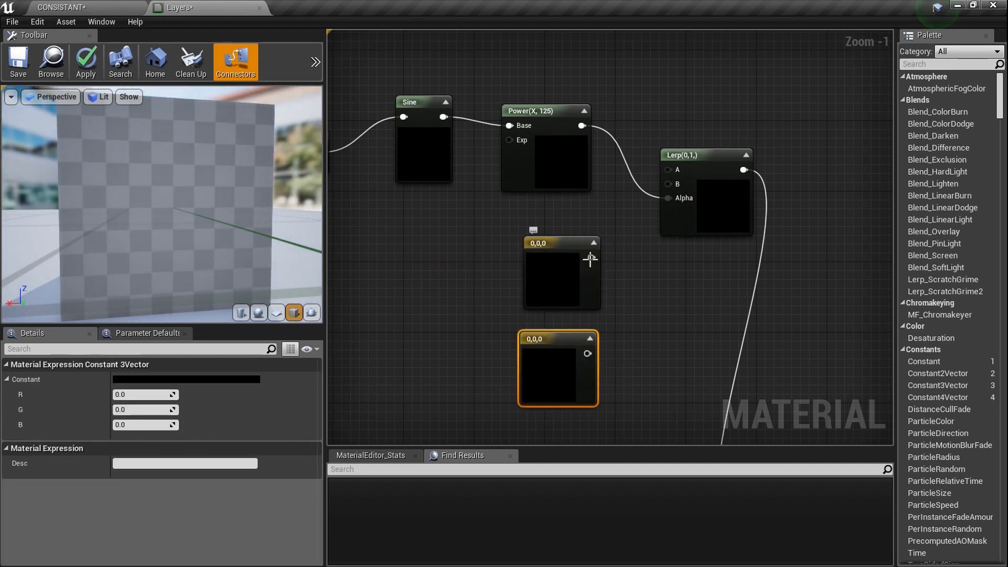
left_click_drag(591, 258, 670, 171)
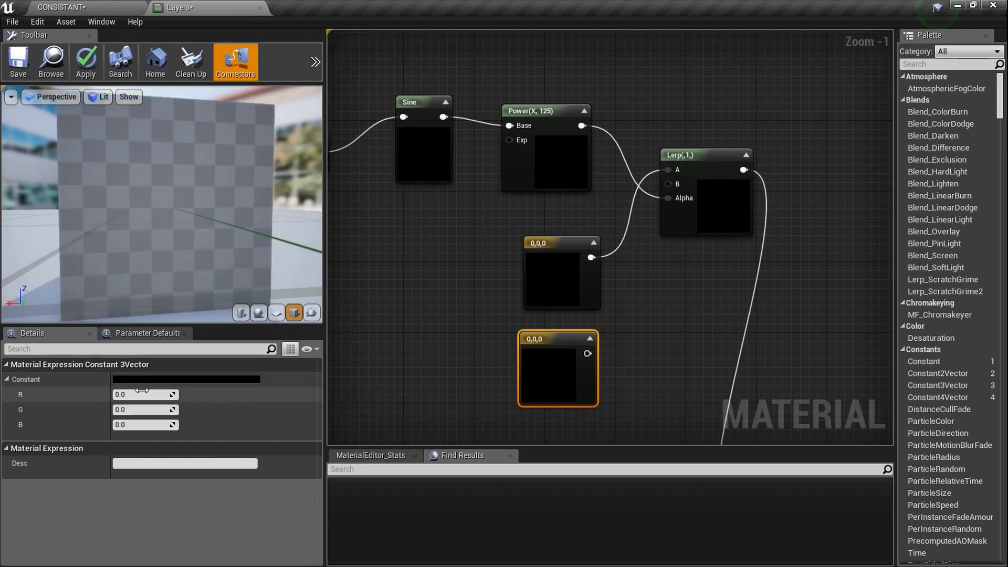
double_click(544, 280)
left_click_drag(730, 371, 733, 392)
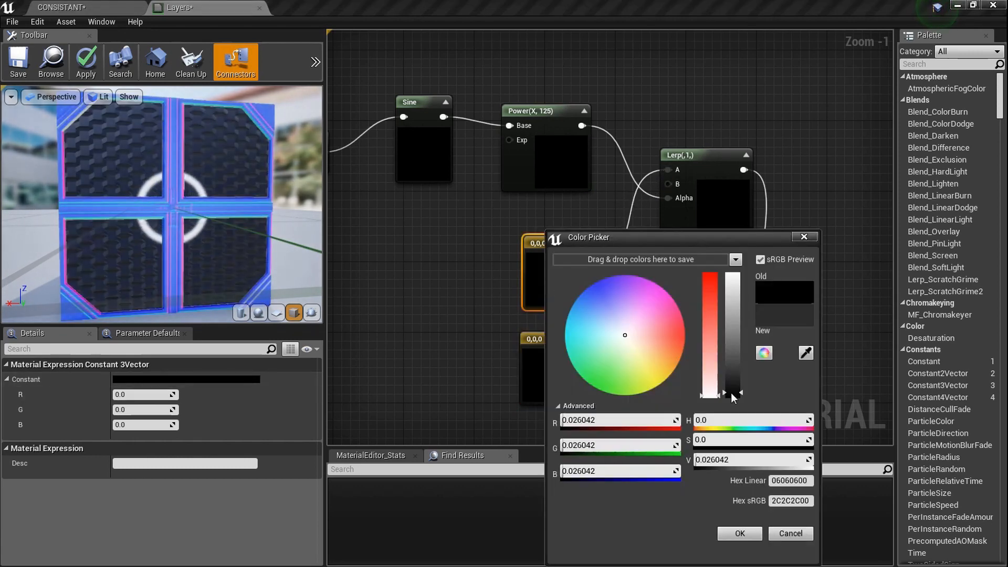
left_click(740, 533)
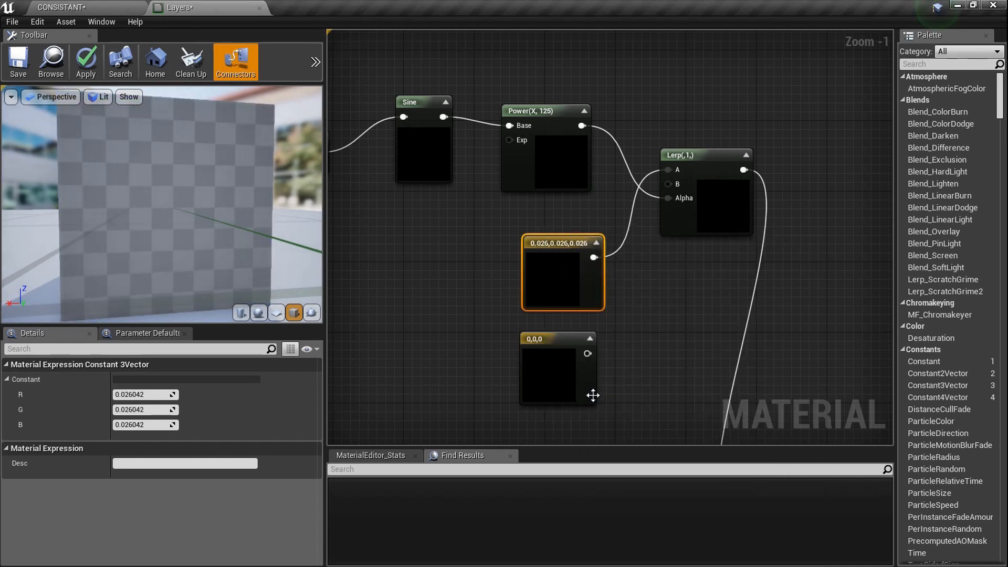
Connect the second Constant3Vector to the Lerp's B input and set its colour to white, 1,1,1.
left_click(575, 369)
left_click_drag(677, 188, 669, 198)
double_click(553, 357)
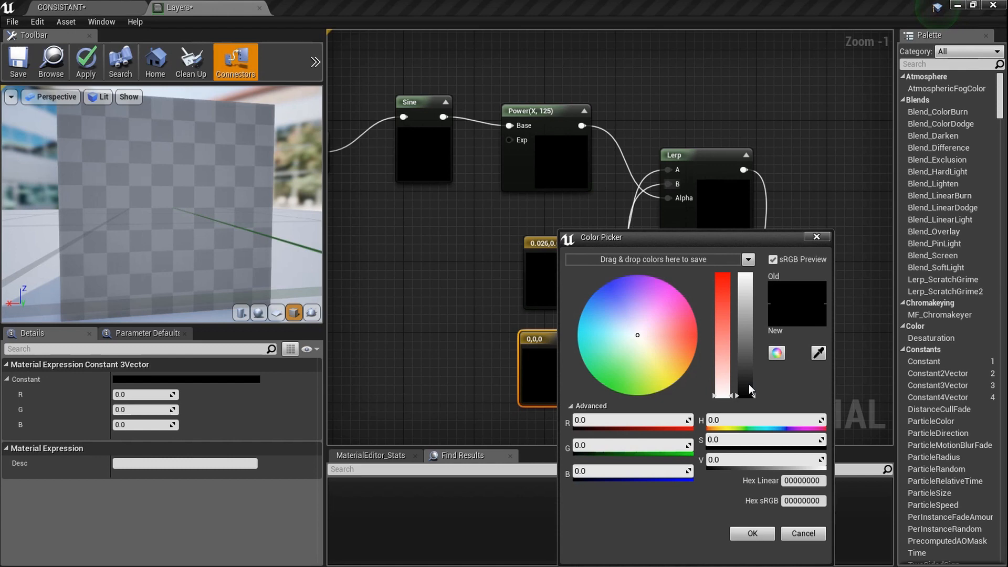
left_click_drag(748, 389, 745, 253)
key("Return")
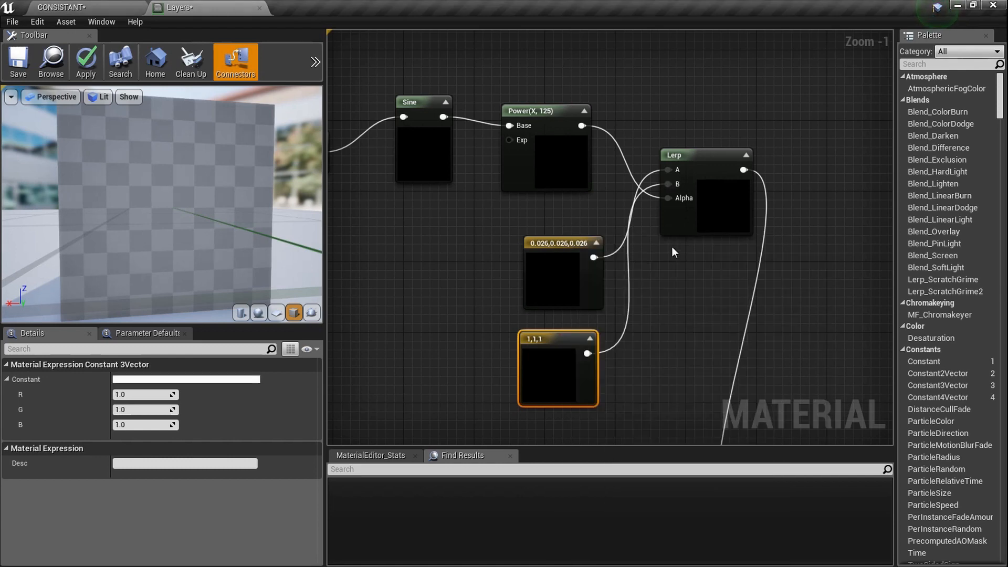
Check the copied Power pulse, then delete the normal map Texture Sample feeding B of the copied network's final Lerp.
left_click(551, 152)
right_click_drag(558, 169, 605, 194)
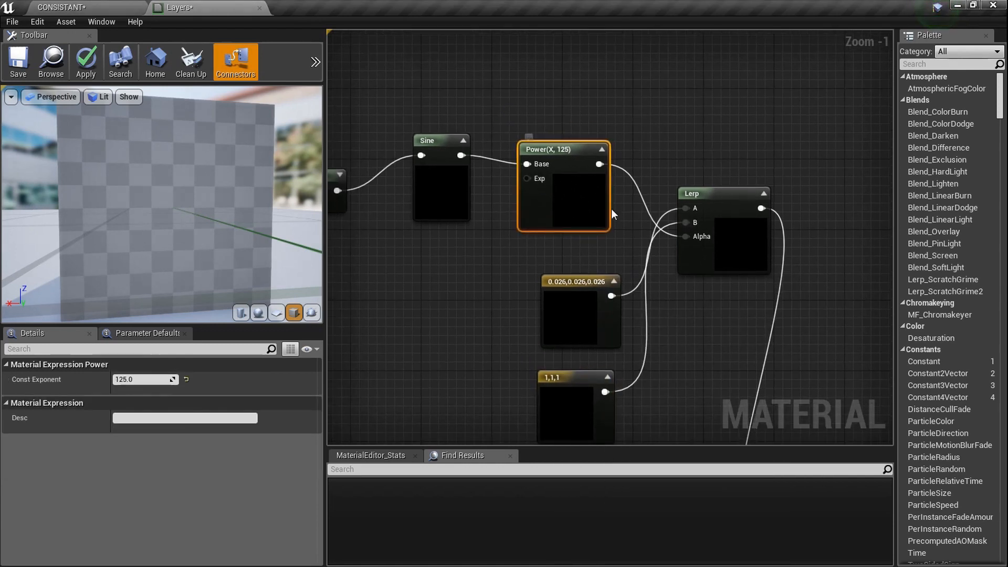
scroll(577, 195, "up", 4)
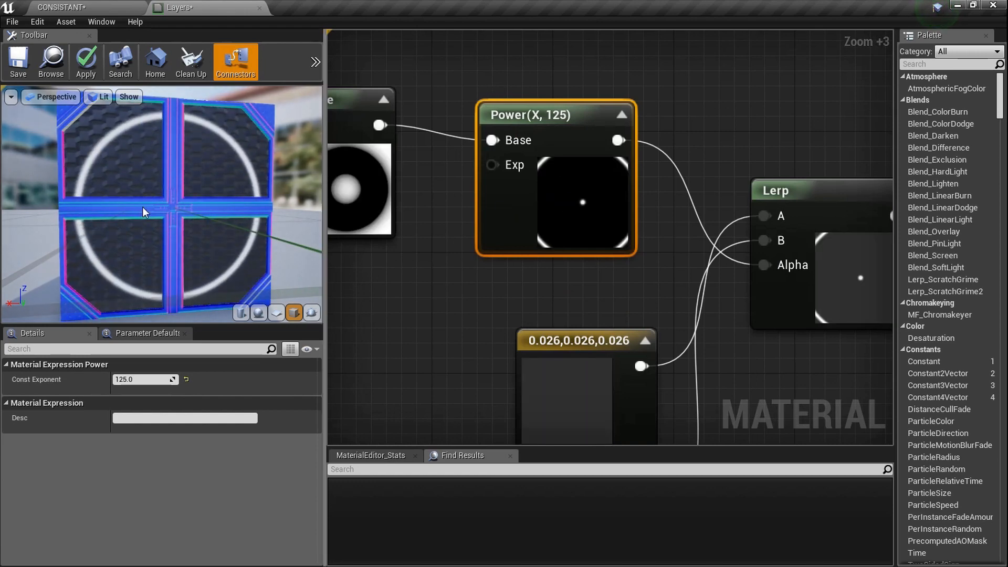
scroll(531, 318, "down", 4)
right_click_drag(522, 203, 491, 222)
scroll(528, 320, "up", 4)
left_click(515, 357)
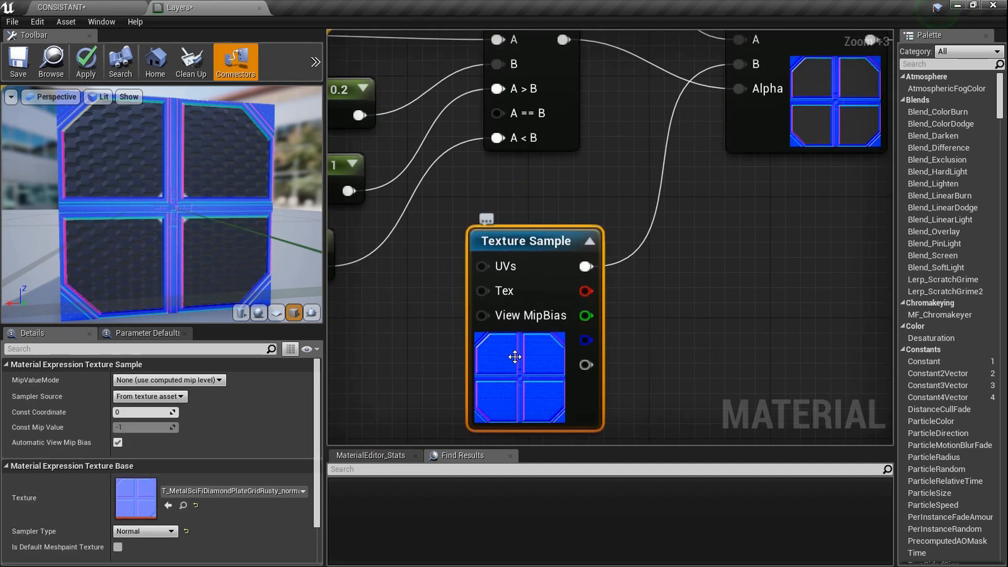
key("Delete")
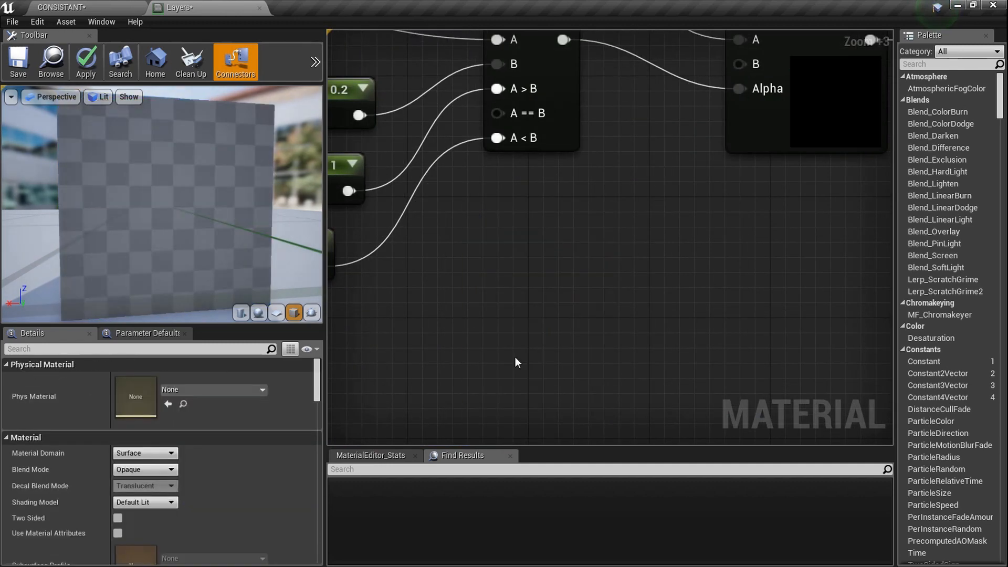
Add a black 0,0,0 Constant3Vector below the If node, connect it to the final Lerp's B input and check the preview cube.
key("3")
left_click(558, 306)
left_click_drag(599, 329, 542, 240)
right_click_drag(546, 247, 500, 330)
scroll(502, 336, "down", 1)
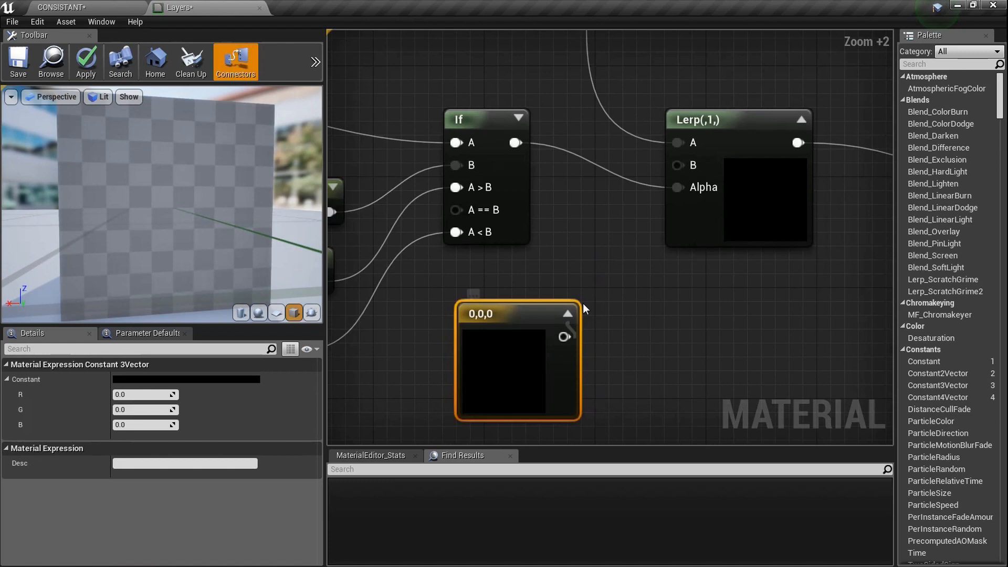
left_click_drag(689, 169, 689, 169)
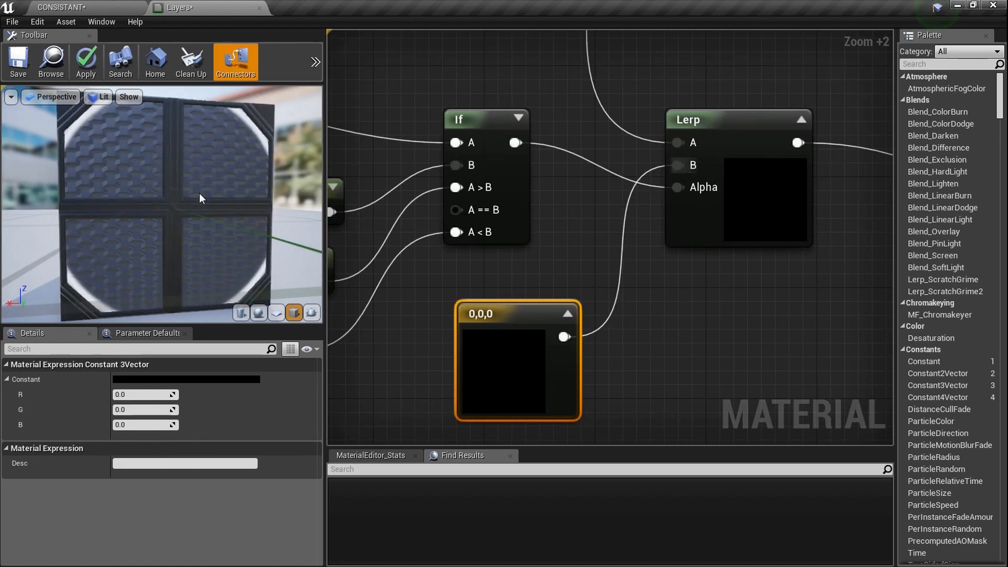
left_click_drag(178, 184, 263, 215)
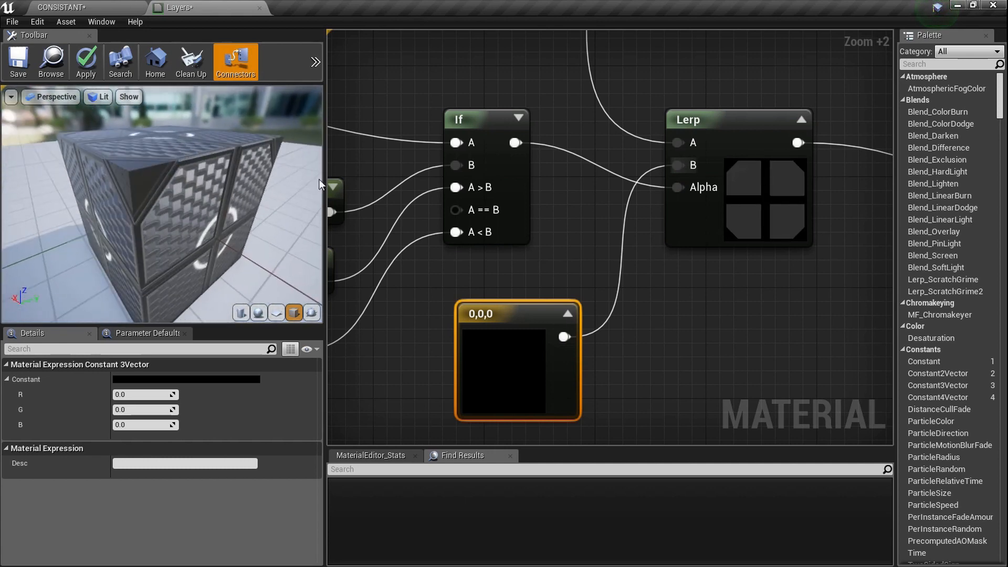
Add two Constant nodes beside the Layers node and connect the upper one to Metallic.
right_click_drag(684, 213, 420, 257)
scroll(694, 240, "down", 4)
right_click_drag(694, 241, 518, 154)
scroll(544, 244, "down", 3)
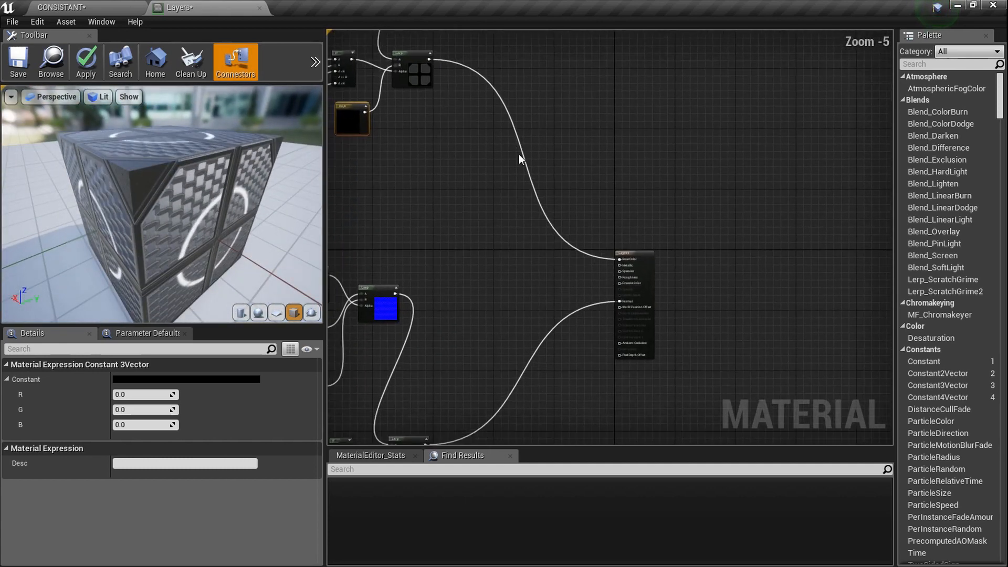
scroll(597, 257, "up", 4)
scroll(584, 250, "up", 3)
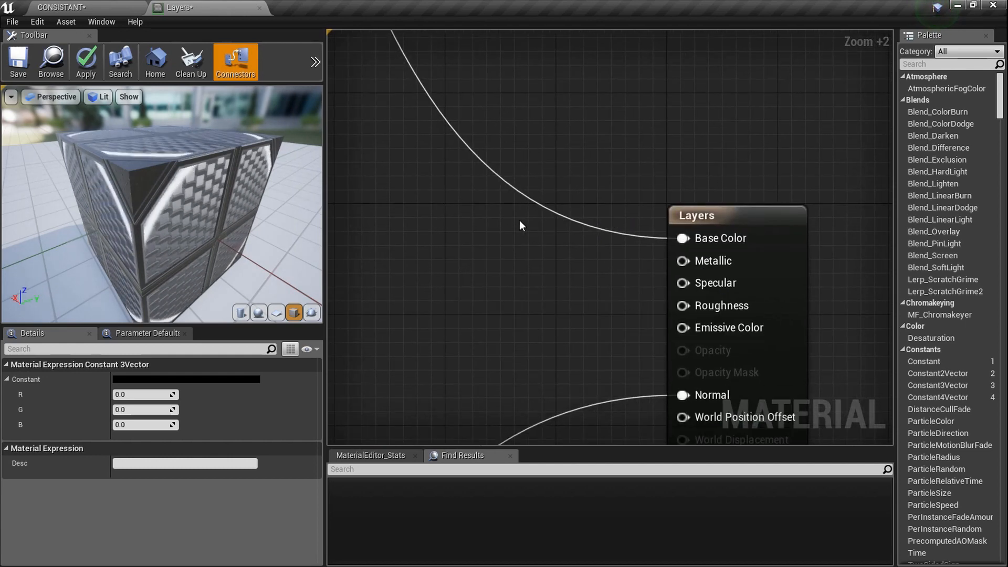
left_click(533, 237)
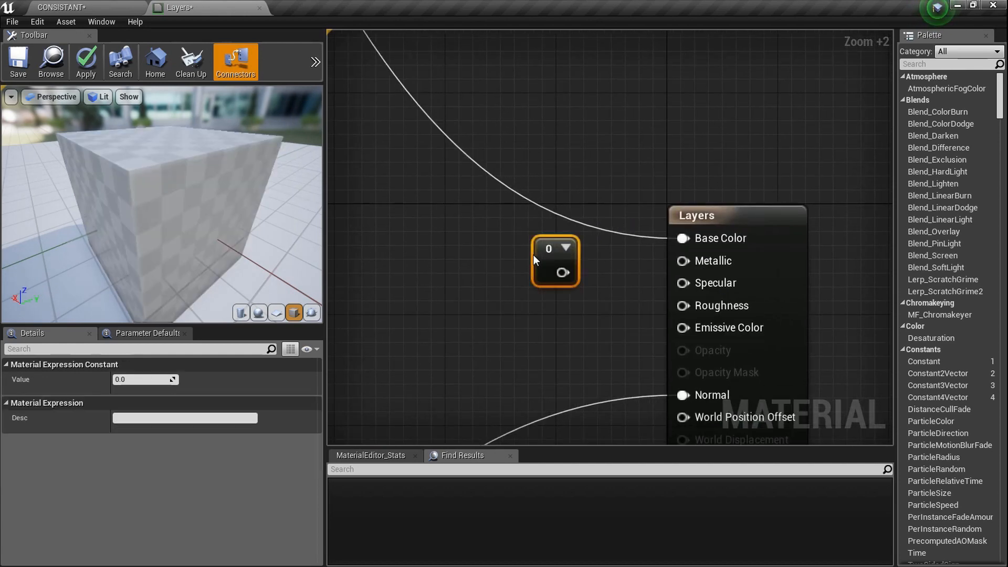
left_click(531, 295)
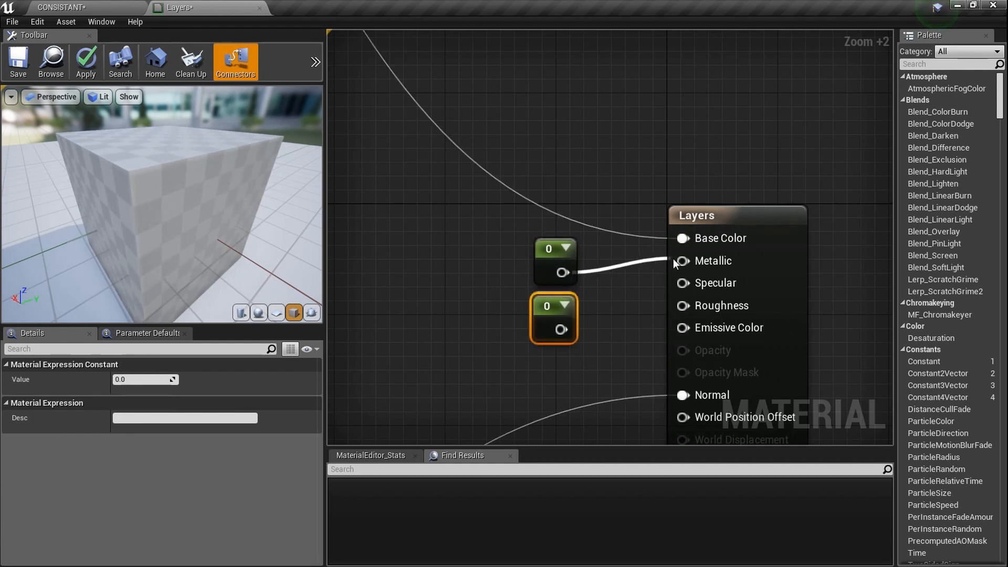
Set the lower Constant to 0.8 and connect it to Metallic in place of the zero Constant.
left_click(153, 379)
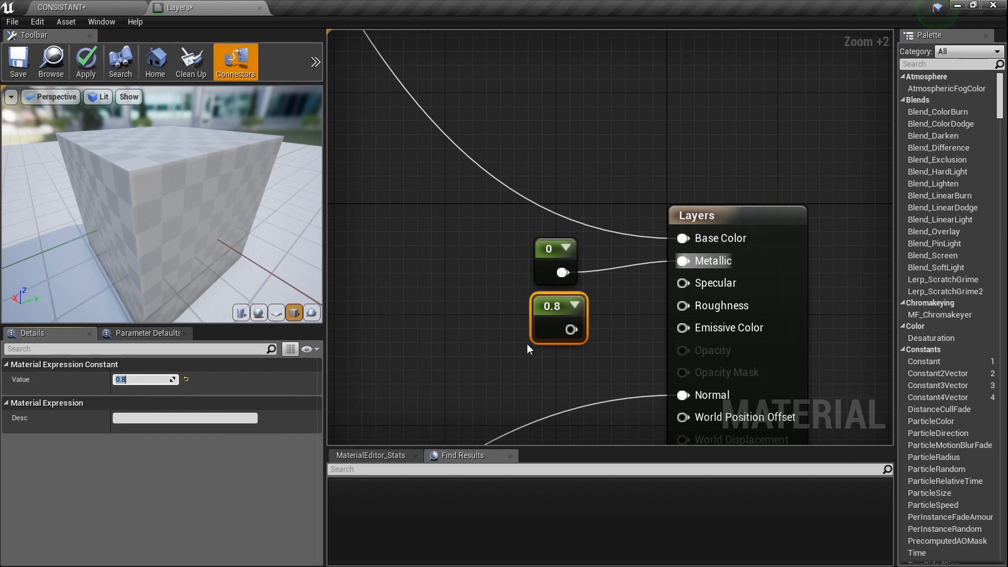
left_click_drag(575, 272, 570, 254)
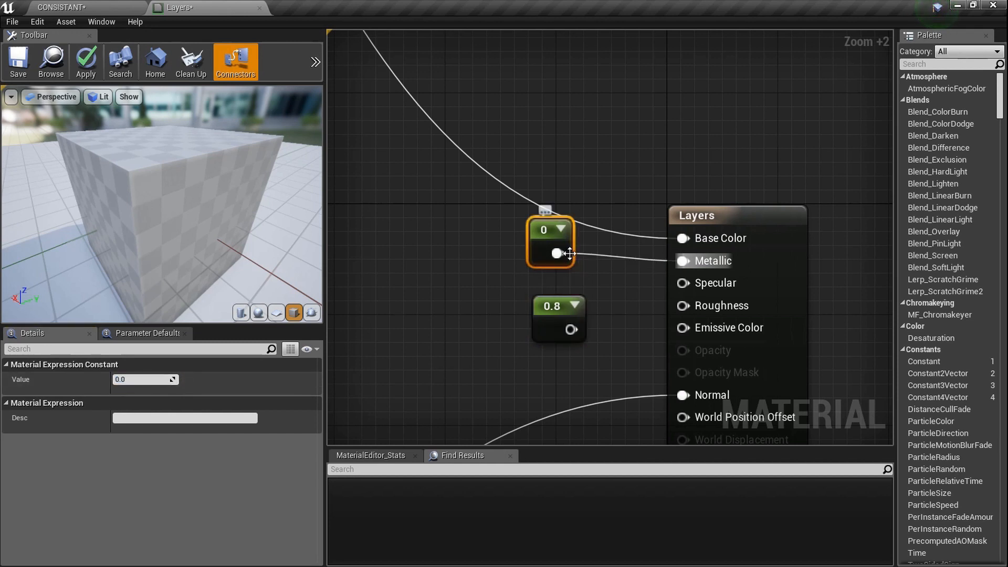
left_click_drag(574, 305, 556, 257)
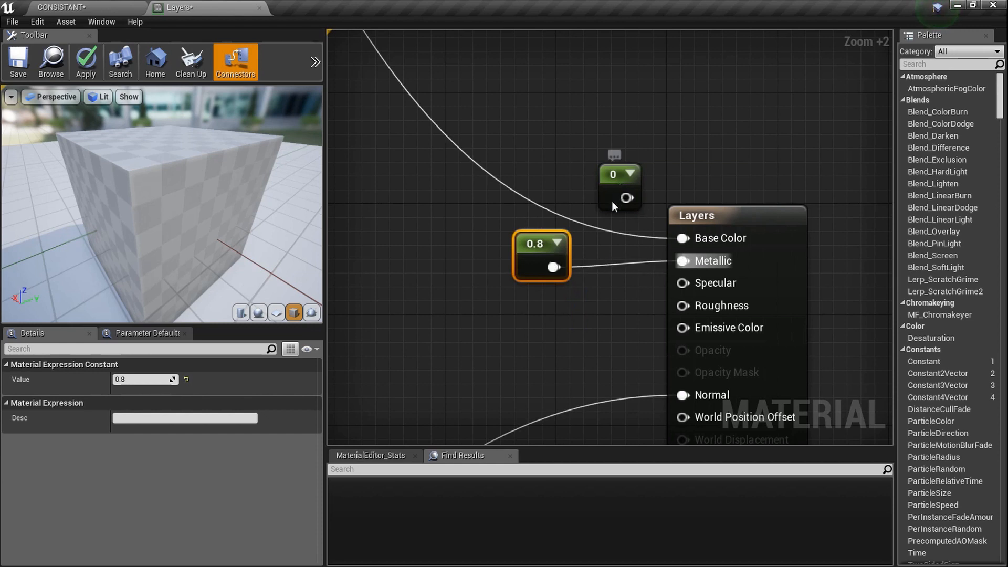
Place the zero Constant below the 0.8 one, connect it to Roughness and set its value to 0.3.
left_click_drag(621, 195, 525, 335)
left_click(563, 318)
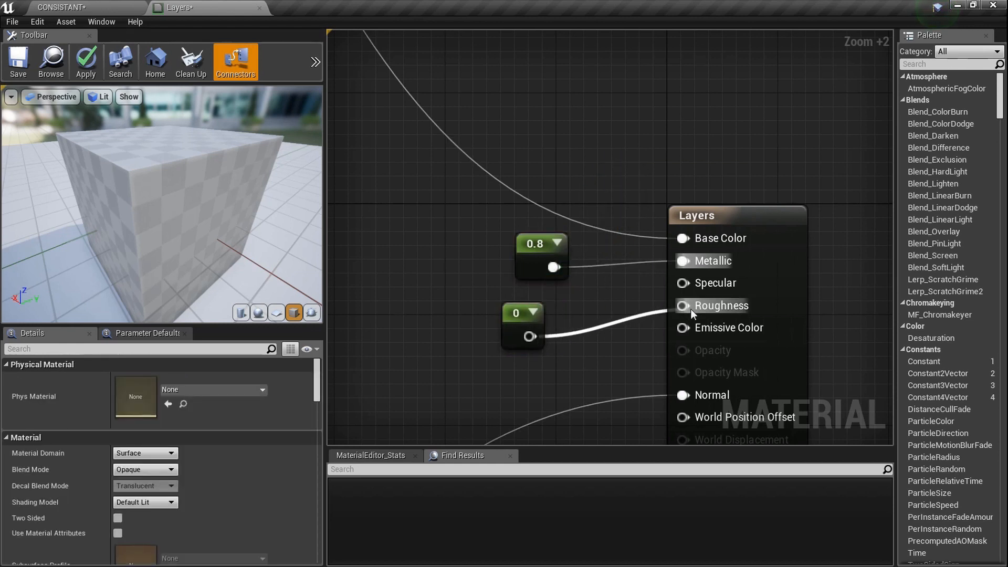
left_click(512, 318)
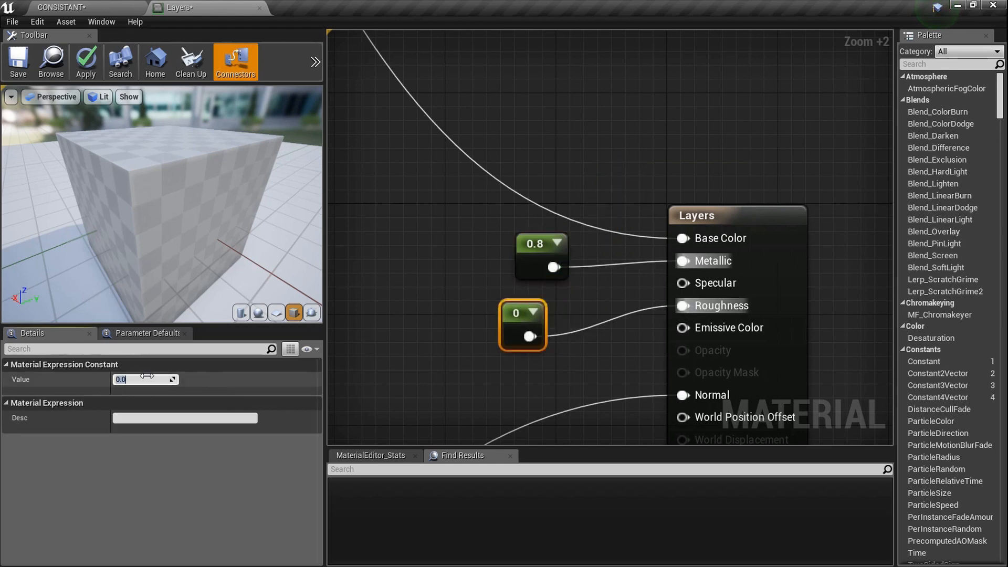
type("0.3")
key("Return")
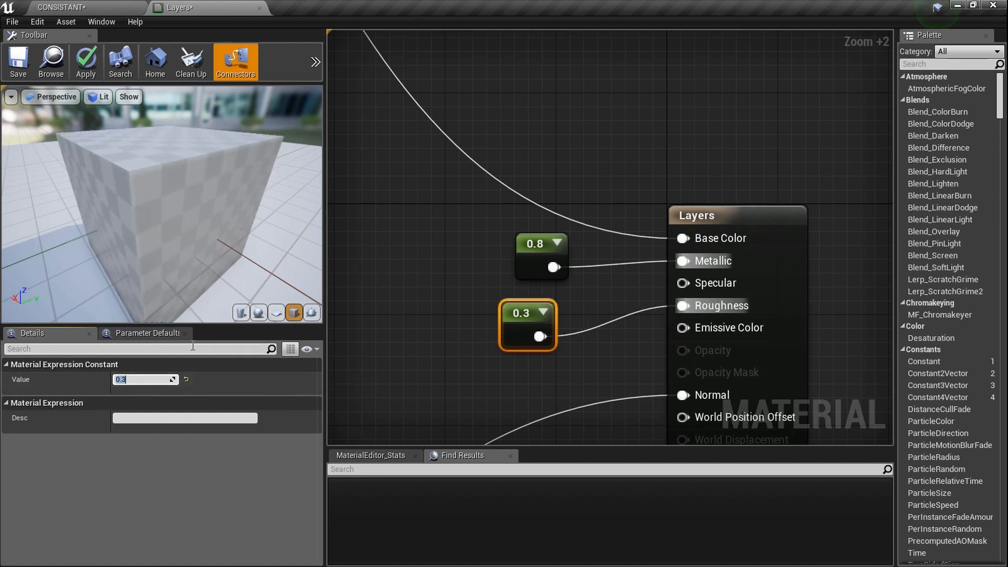
Widen the preview viewport and examine the cube's metallic surface and animated ring from several angles and distances.
mouse_move(225, 231)
left_mouse_down()
mouse_move(178, 231)
mouse_move(220, 231)
left_mouse_up()
left_click_drag(327, 293, 389, 293)
scroll(308, 259, "down", 3)
scroll(267, 253, "up", 3)
left_click_drag(267, 252, 383, 252)
left_click_drag(254, 229, 341, 239)
left_click_drag(236, 236, 421, 263)
left_click_drag(336, 252, 294, 242)
left_click_drag(180, 258, 252, 258)
scroll(180, 258, "down", 4)
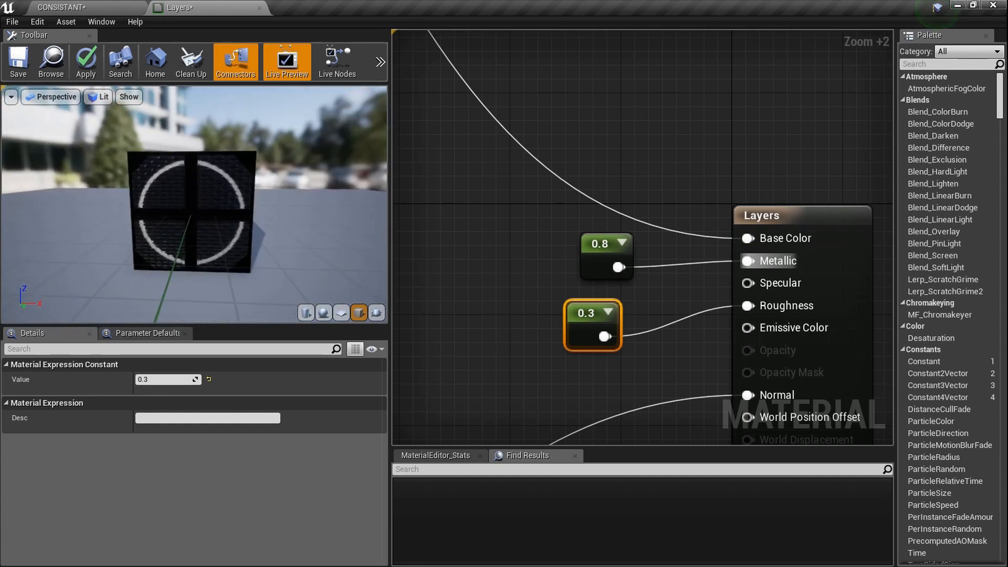
Examine the ring on the cube's face alongside the normal network, ending at the mask Texture Sample feeding the If node.
scroll(577, 262, "down", 6)
right_click_drag(499, 199, 588, 266)
left_click_drag(299, 261, 278, 261)
scroll(222, 239, "up", 5)
left_click_drag(222, 239, 118, 231)
scroll(194, 204, "down", 3)
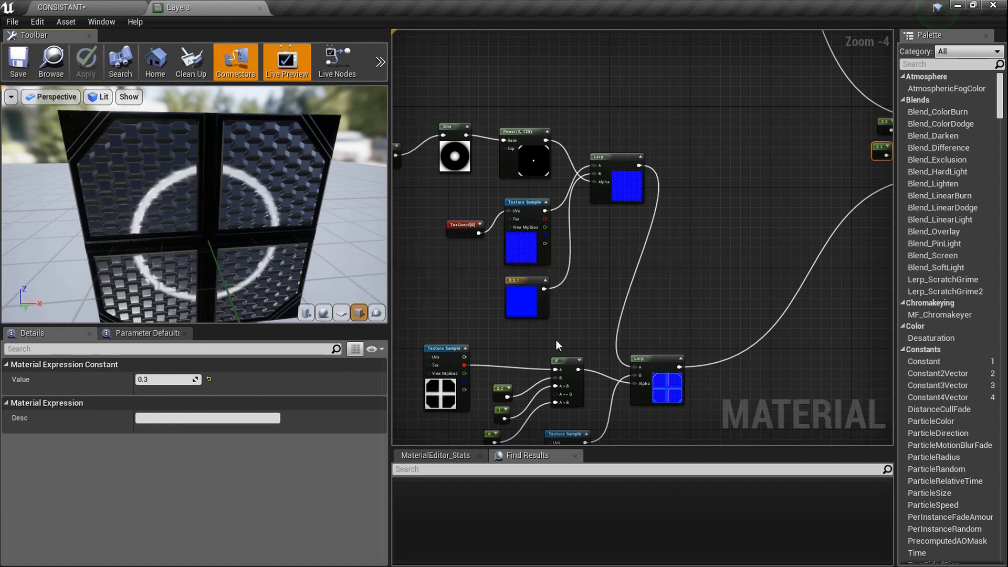
right_click_drag(557, 339, 586, 295)
scroll(586, 295, "up", 11)
scroll(533, 329, "down", 4)
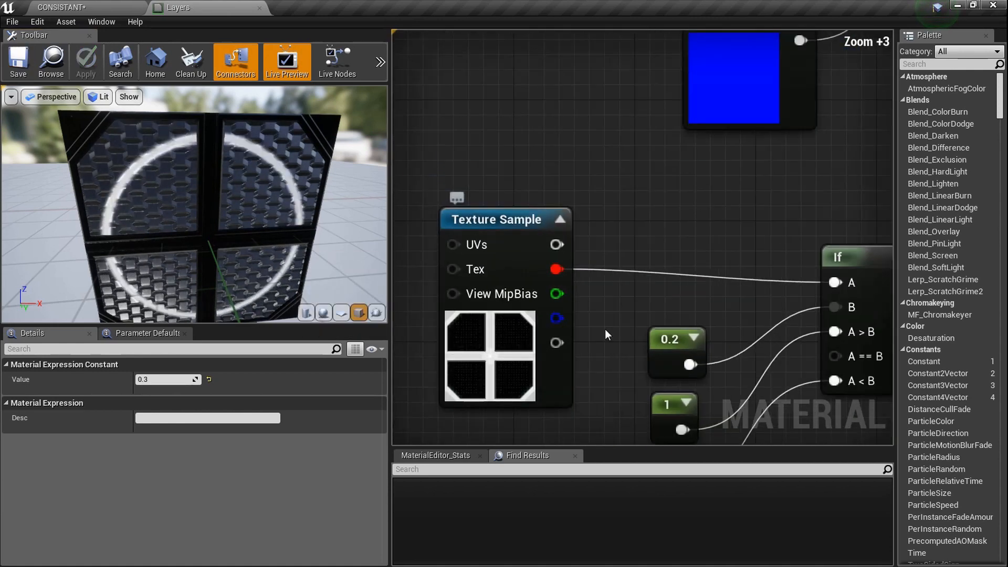
Examine how the mask Texture Sample's red channel and the 0.2, 1 and 0 Constants feed the If node driving the normal Lerp's Alpha.
right_click_drag(606, 332, 509, 298)
right_click_drag(733, 326, 487, 301)
right_click_drag(647, 320, 690, 311)
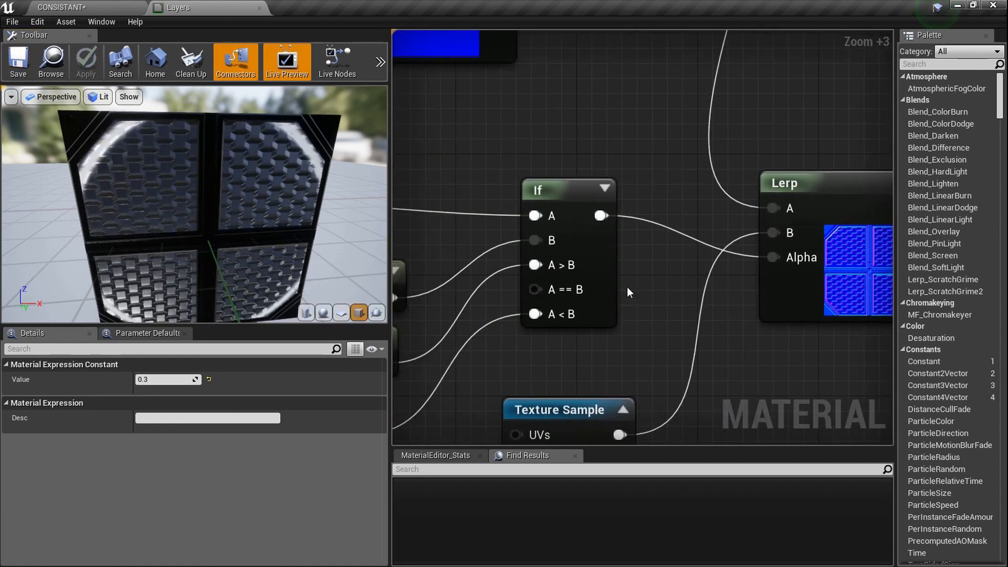
right_click_drag(749, 264, 654, 266)
right_click_drag(522, 300, 892, 298)
scroll(447, 281, "up", 4)
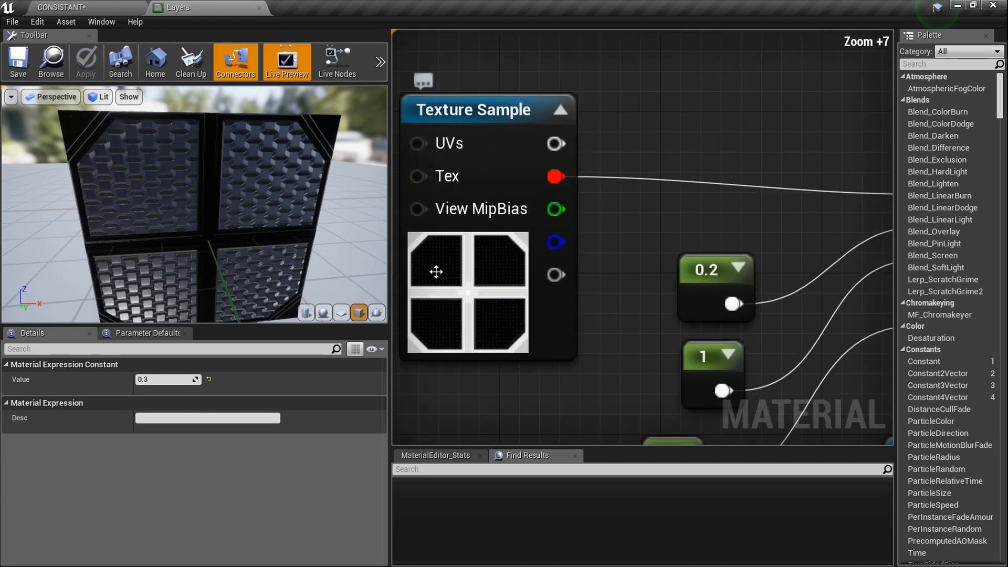
scroll(578, 273, "down", 6)
scroll(554, 265, "up", 3)
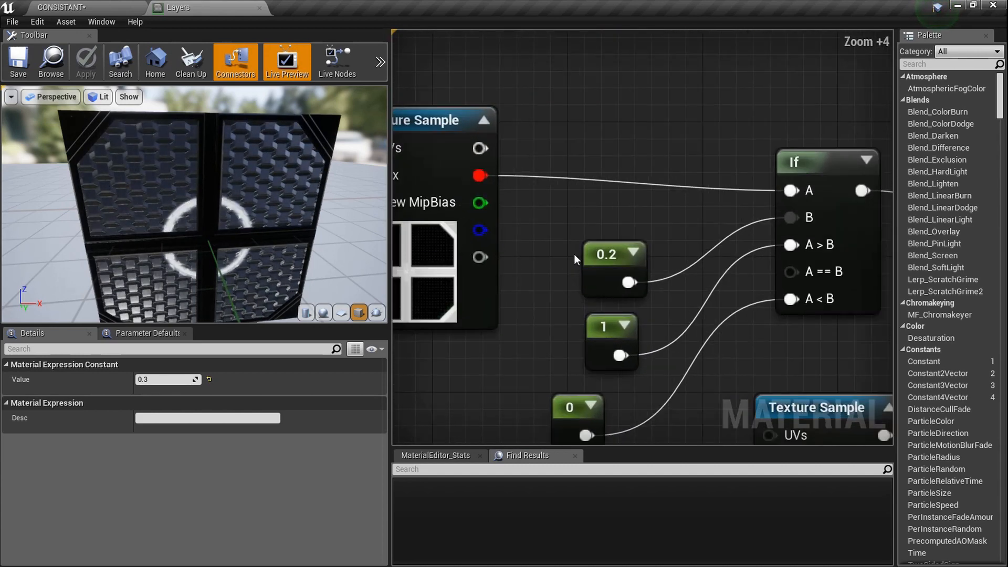
right_click_drag(576, 259, 516, 217)
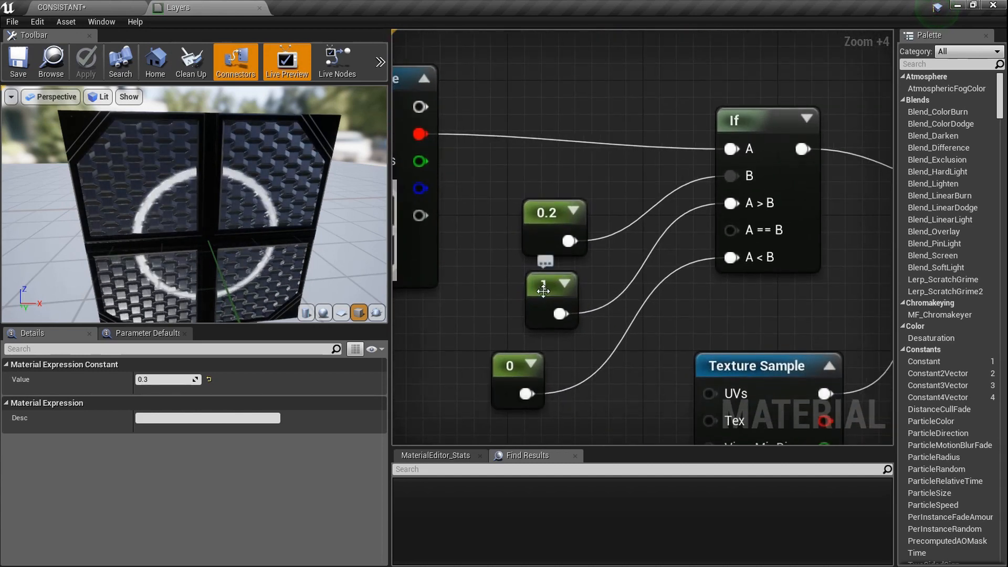
right_click_drag(544, 290, 588, 294)
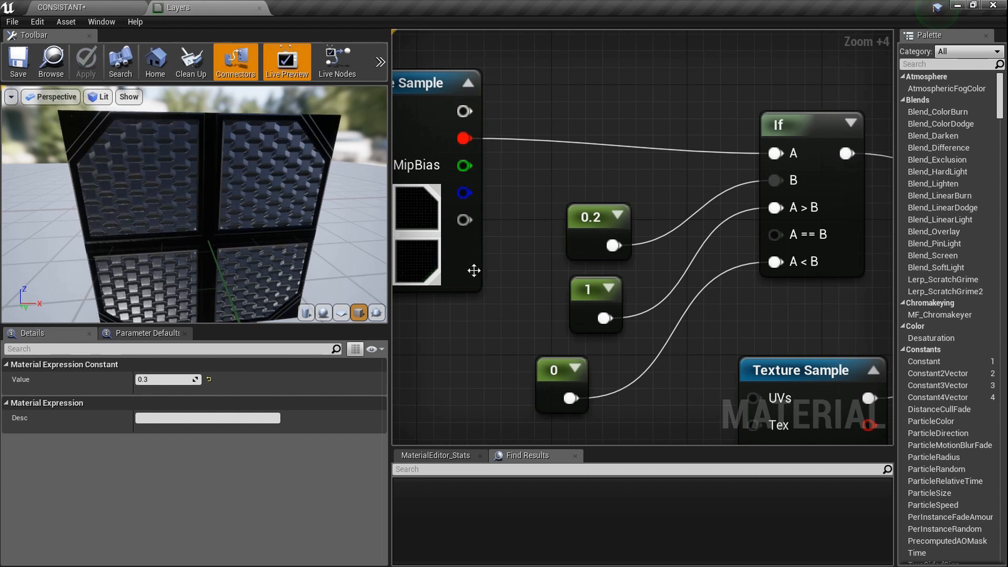
Switch to the CONSISTANT level and examine the cube with the Layers material from the front and above.
left_click(112, 9)
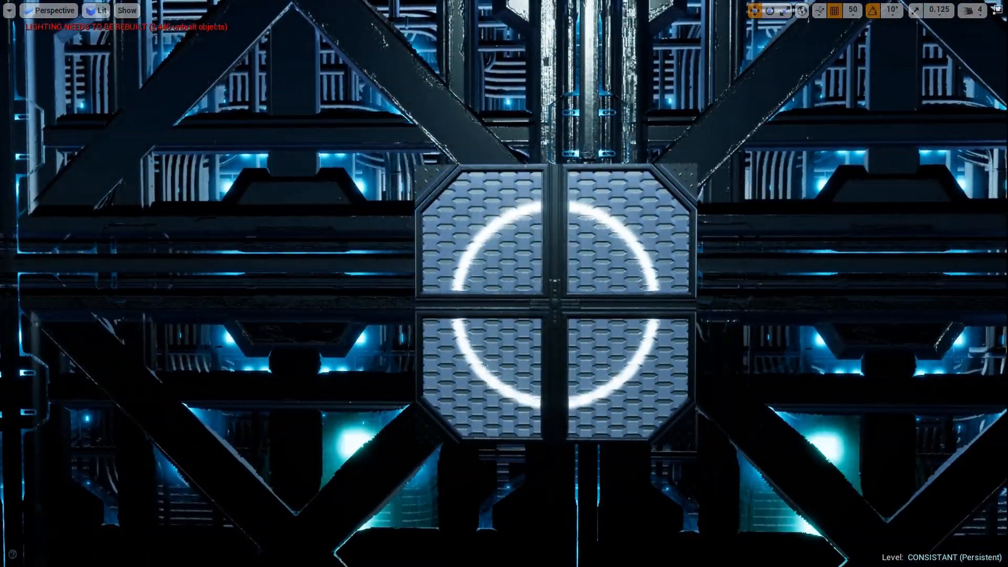
right_click_drag(504, 283, 630, 326)
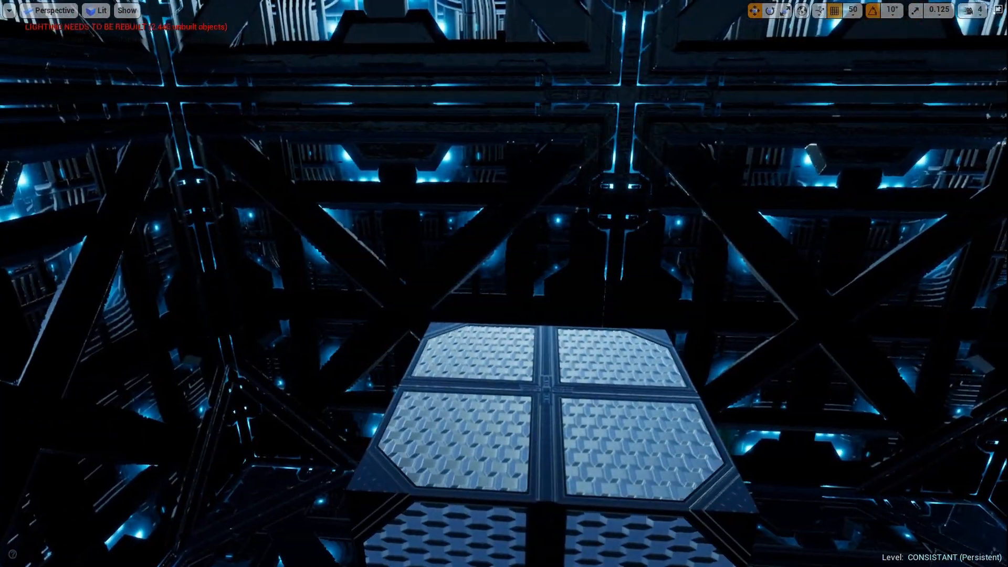